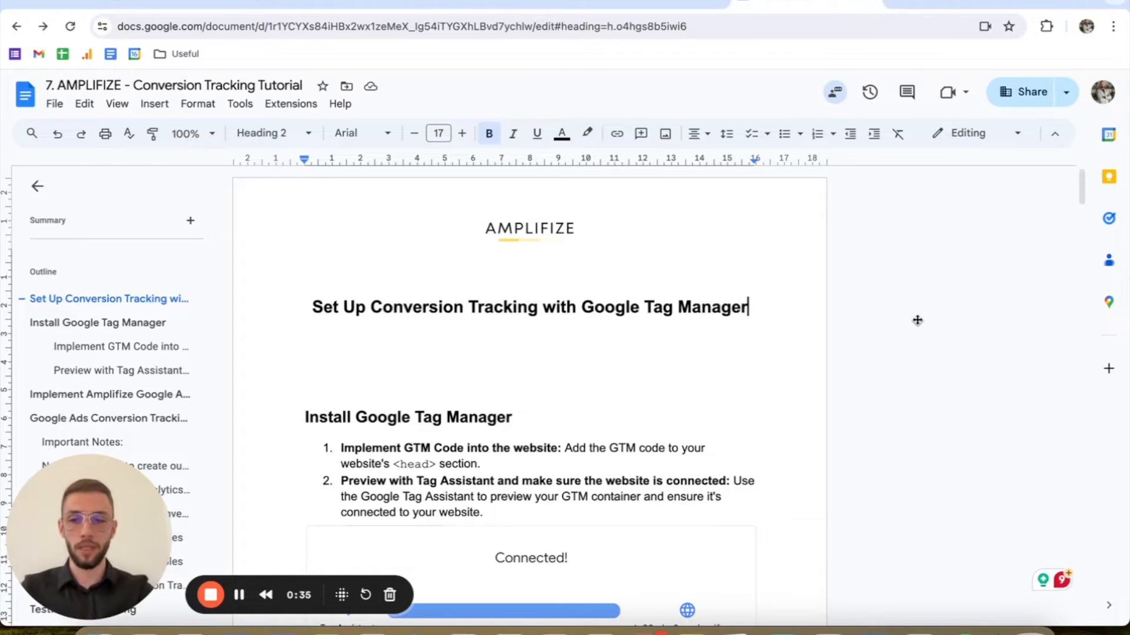
Step: Review the conversion tracking tutorial's outline and its Install Google Tag Manager section
left_click_drag(102, 497, 823, 553)
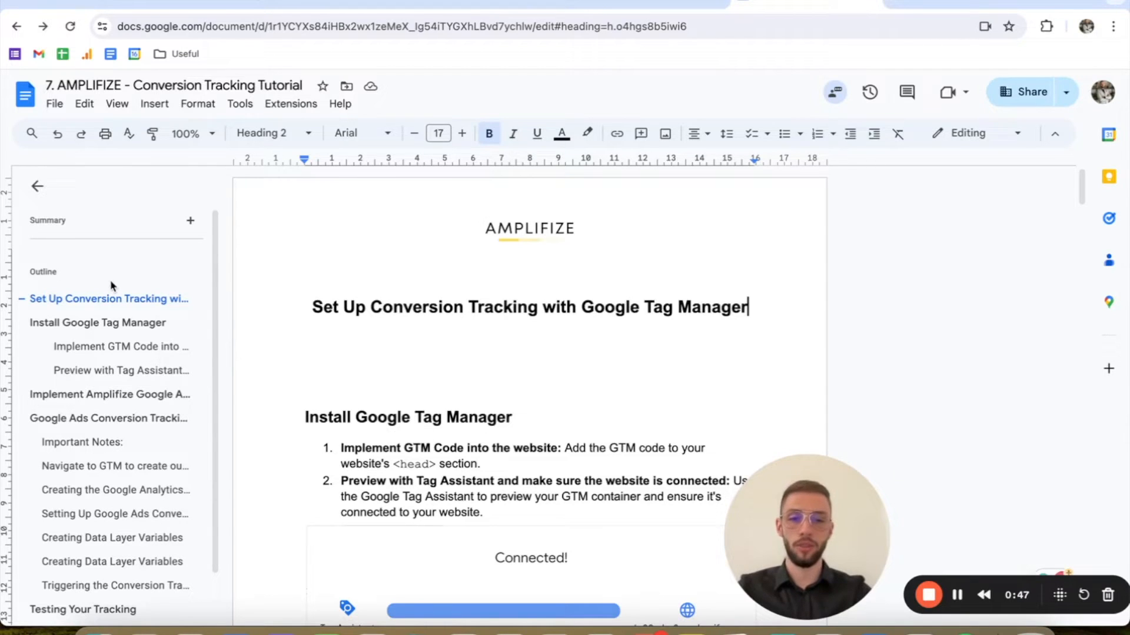
scroll(117, 282, "down", 2)
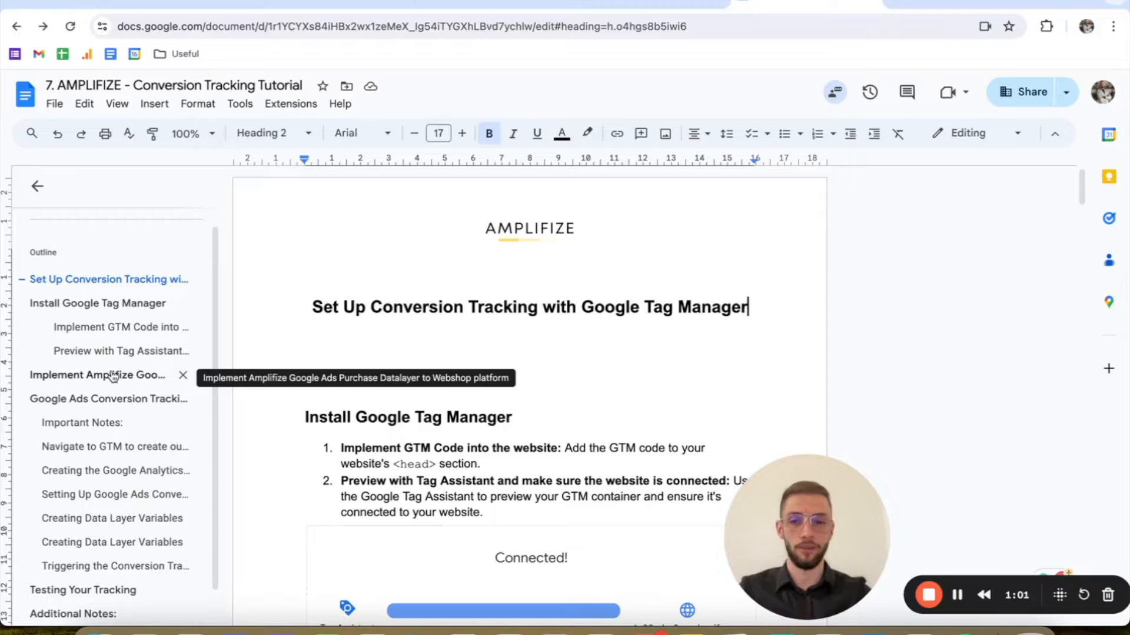
scroll(109, 377, "down", 1)
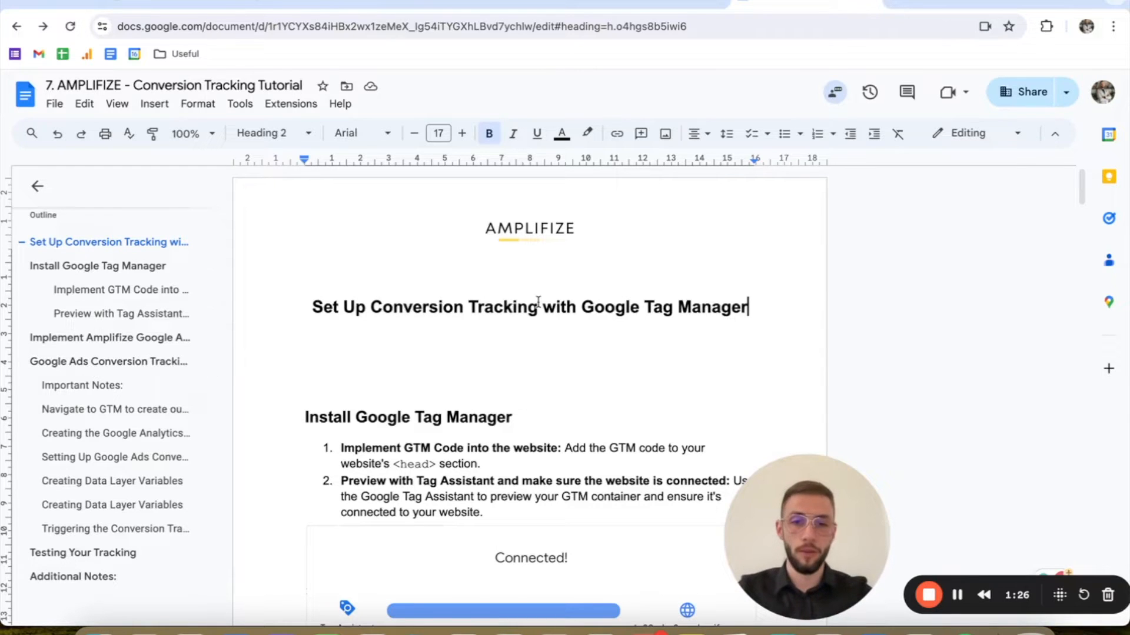
scroll(540, 305, "down", 2)
scroll(539, 305, "down", 1)
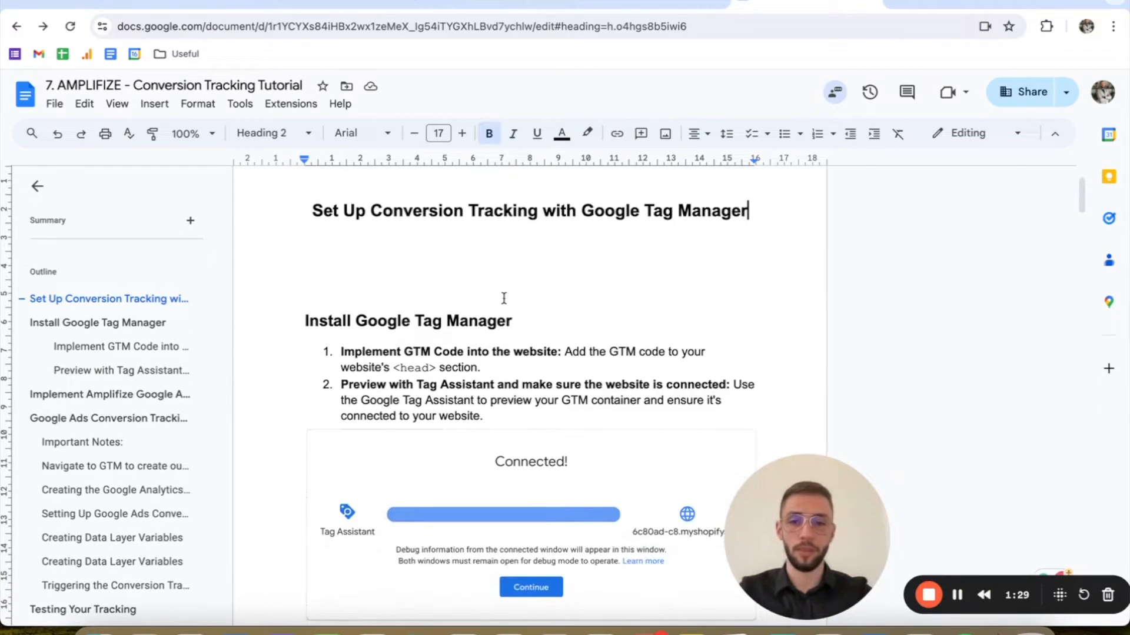
scroll(435, 304, "down", 1)
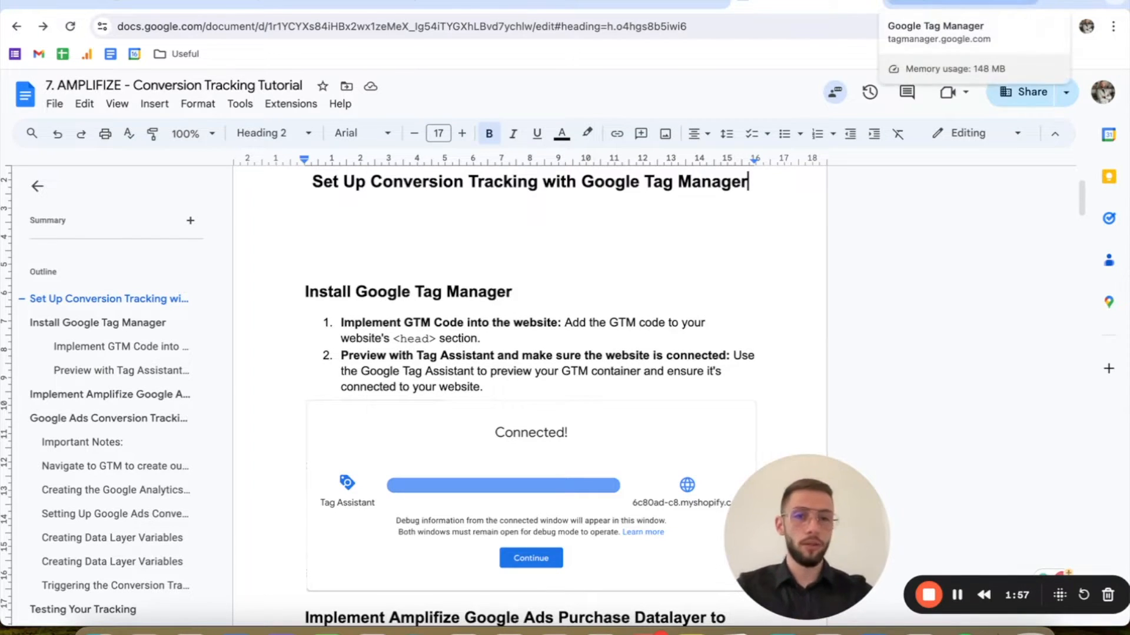
Step: Switch to Google Tag Manager and open the installation instructions for the Amplifize container
left_click(962, 3)
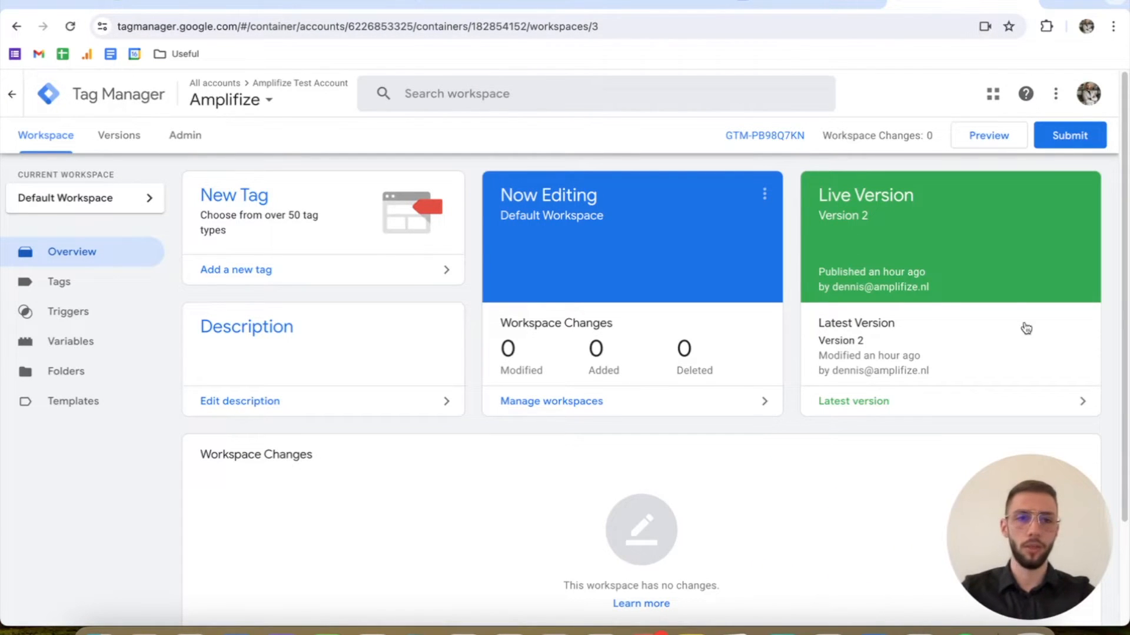
left_click(121, 284)
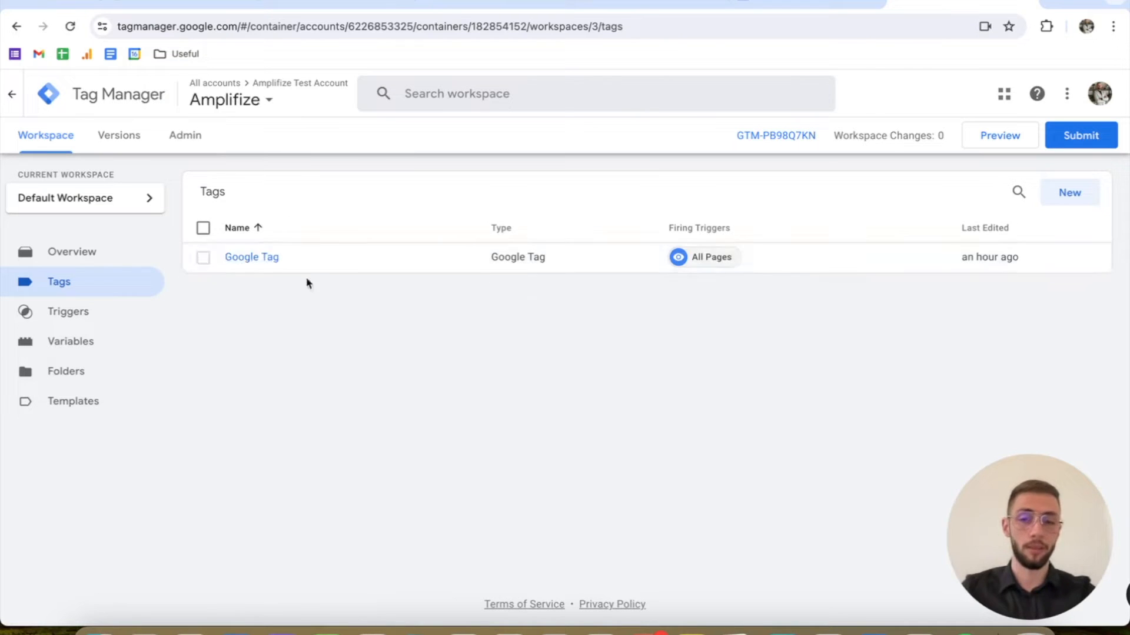
left_click(203, 140)
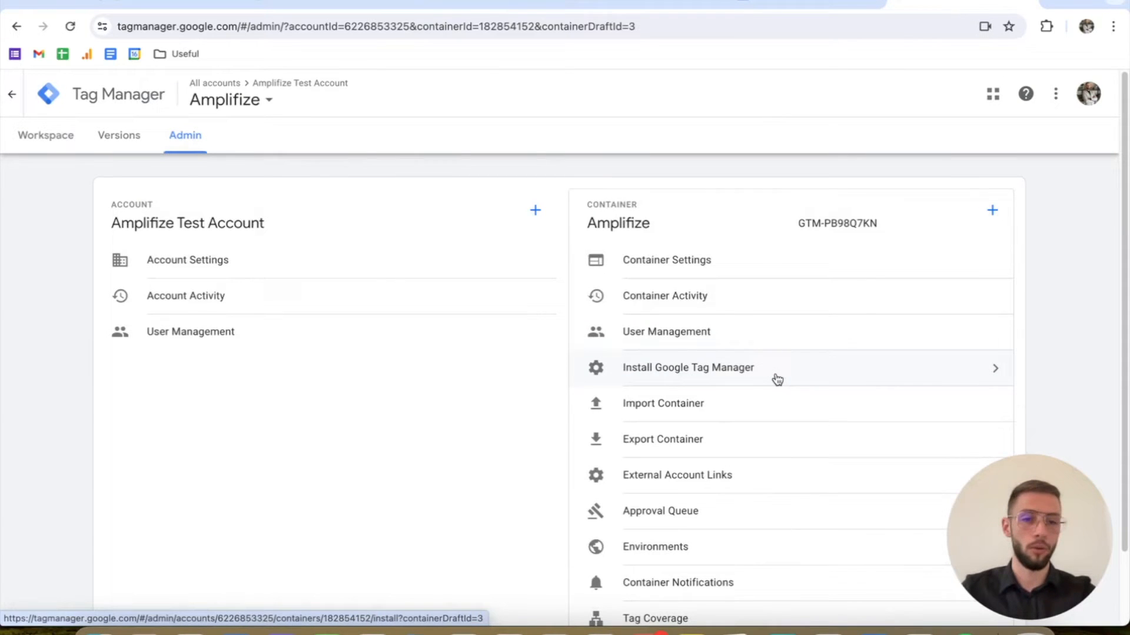
left_click(780, 383)
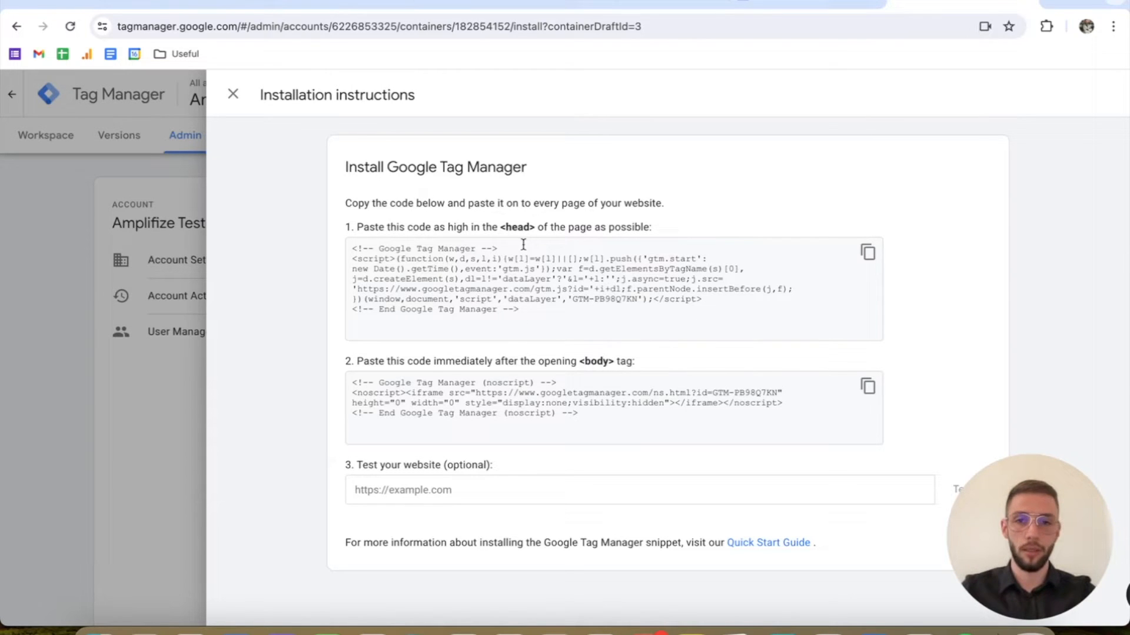
Step: Switch to the Shopify admin and open the current Dawn theme's code for editing
left_click(188, 2)
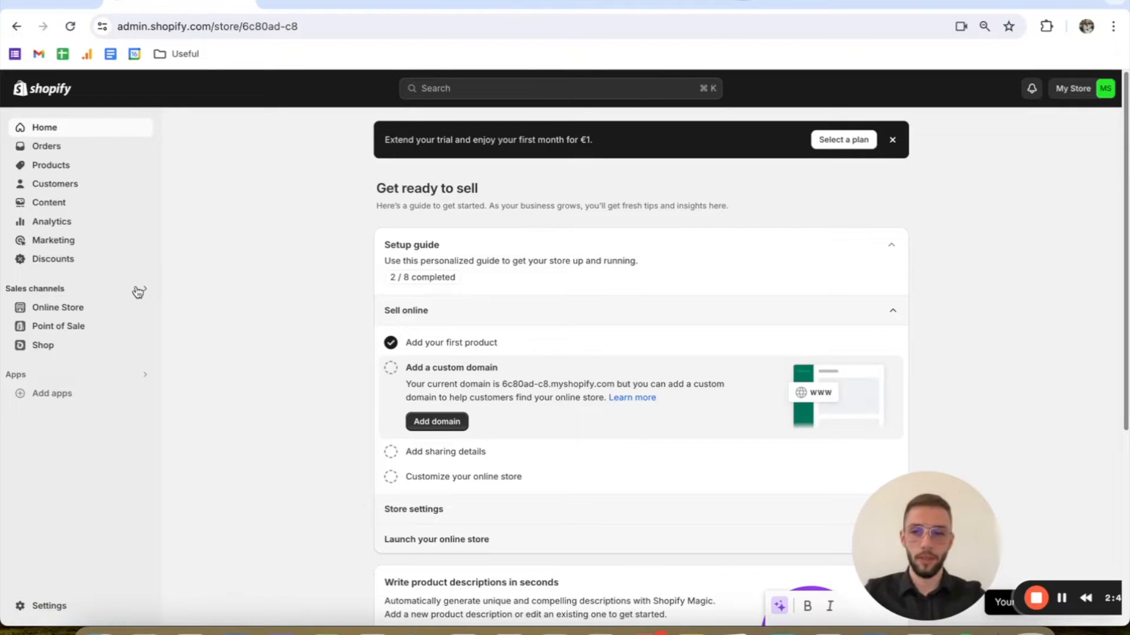
left_click(98, 308)
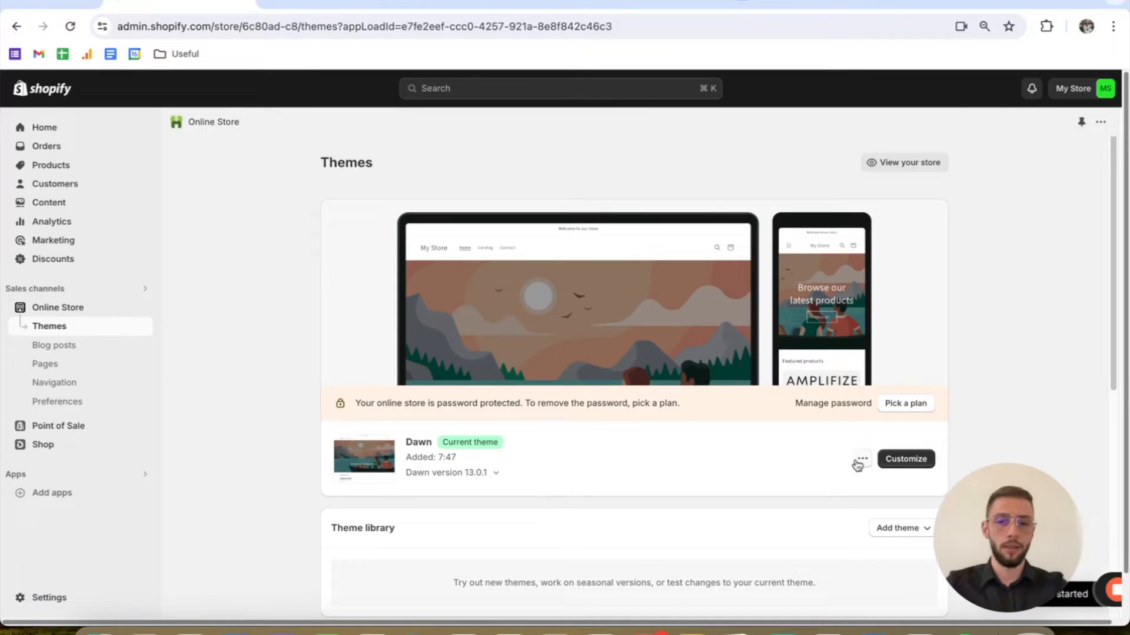
left_click(863, 460)
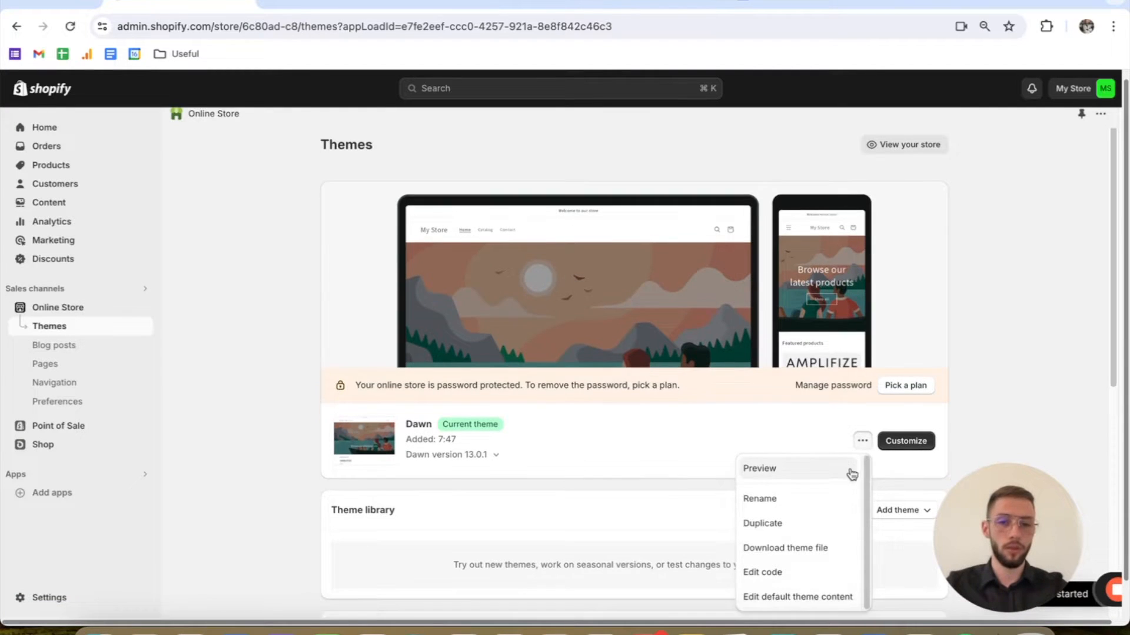
scroll(823, 553, "down", 1)
left_click(822, 563)
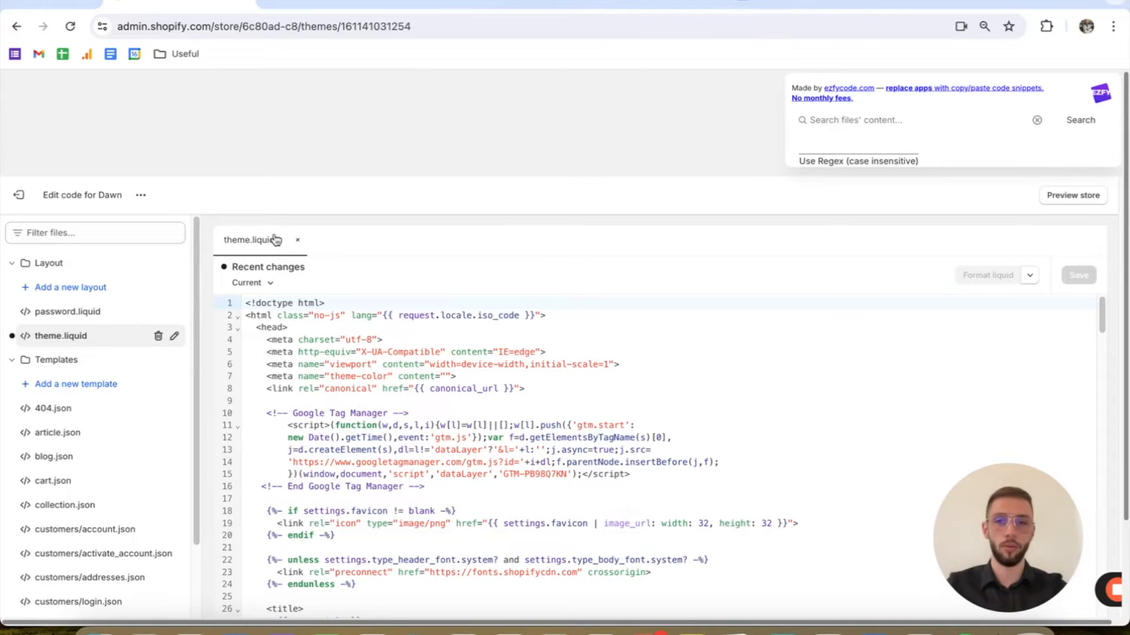
Step: Examine the Google Tag Manager script placed inside the head section of theme.liquid
scroll(477, 186, "down", 1)
scroll(476, 184, "down", 1)
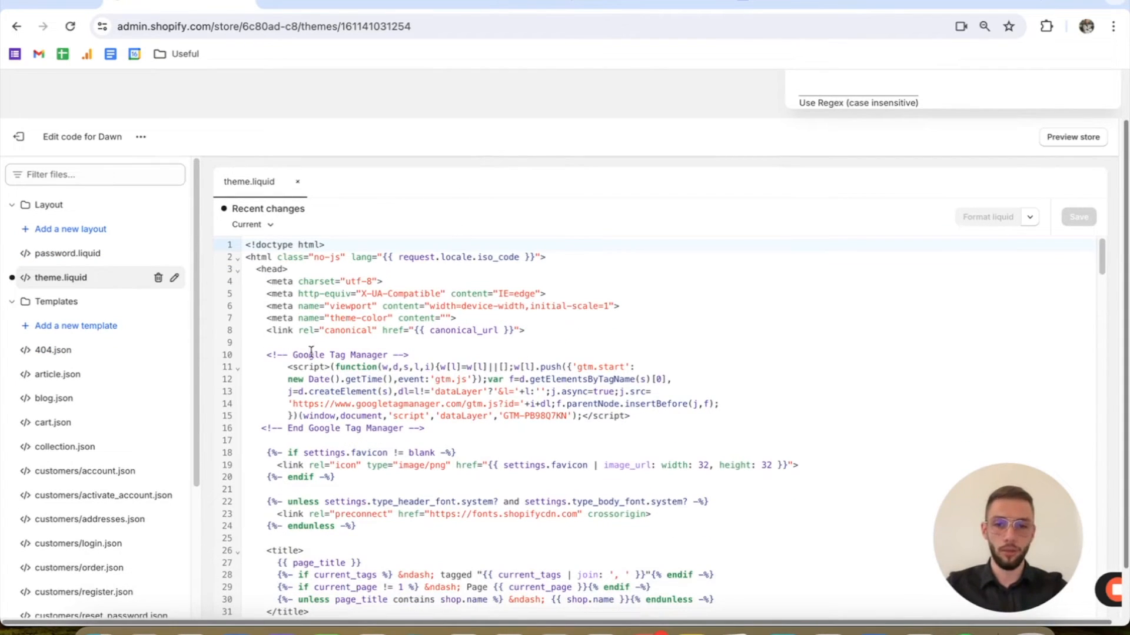
left_click_drag(260, 353, 426, 428)
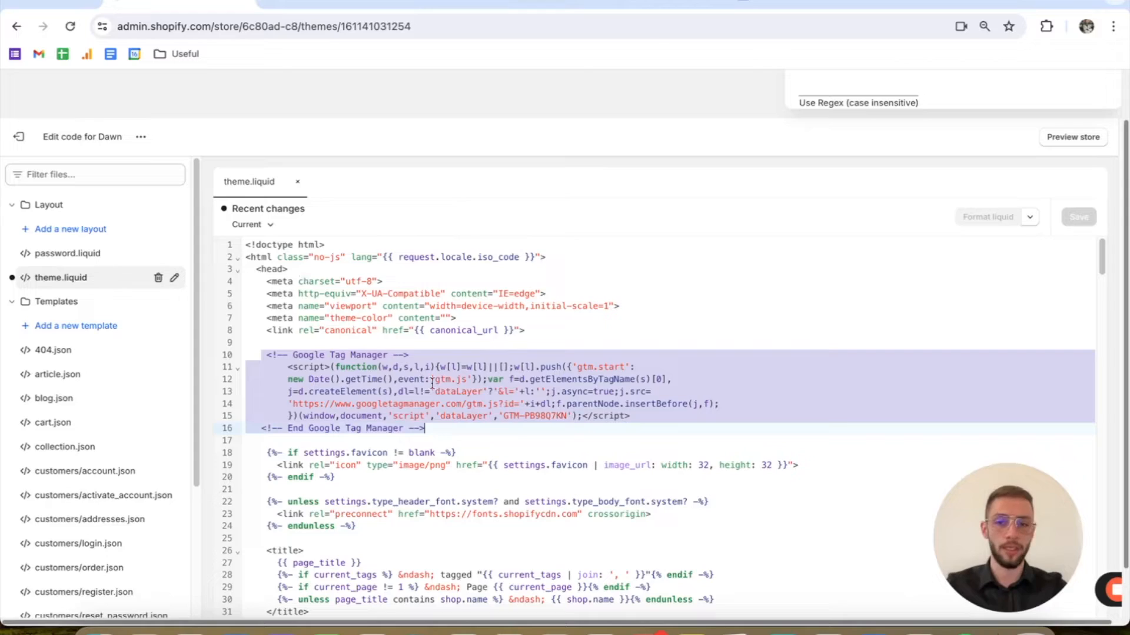
left_click(572, 425)
Step: Examine the Google Tag Manager noscript code directly after the opening body tag in theme.liquid
scroll(539, 389, "down", 15)
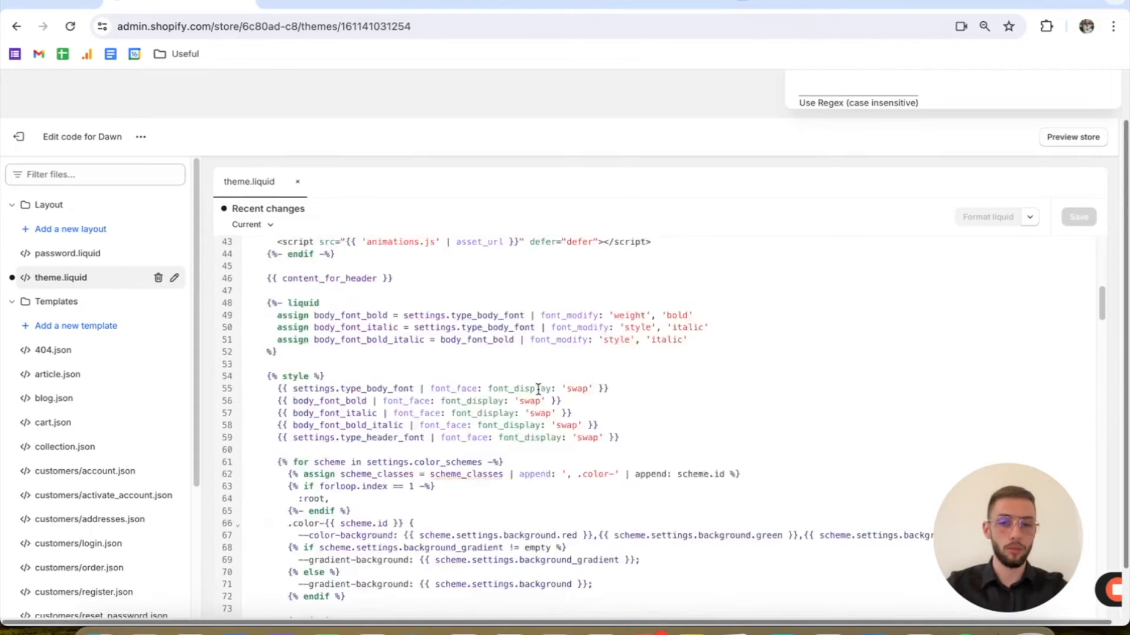
scroll(536, 386, "down", 20)
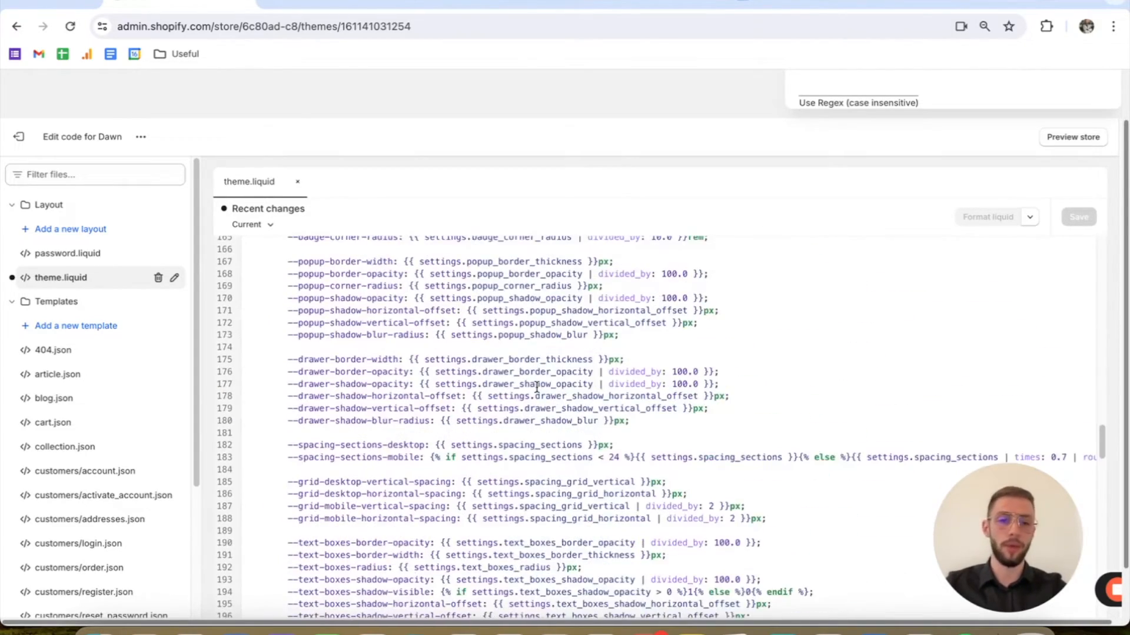
scroll(537, 388, "down", 14)
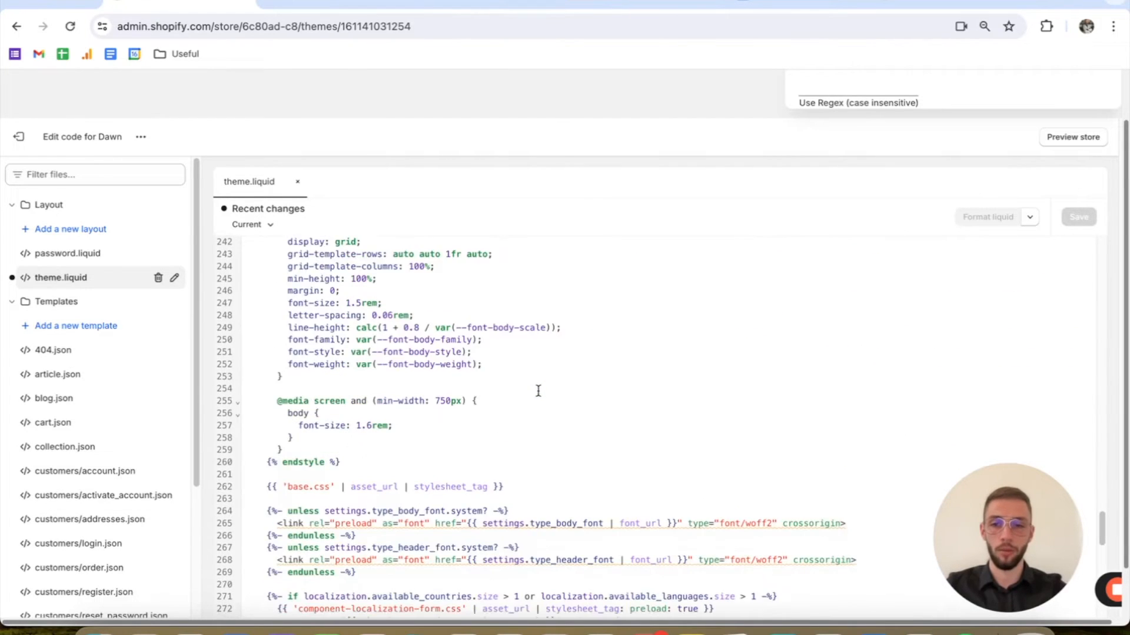
scroll(533, 391, "down", 3)
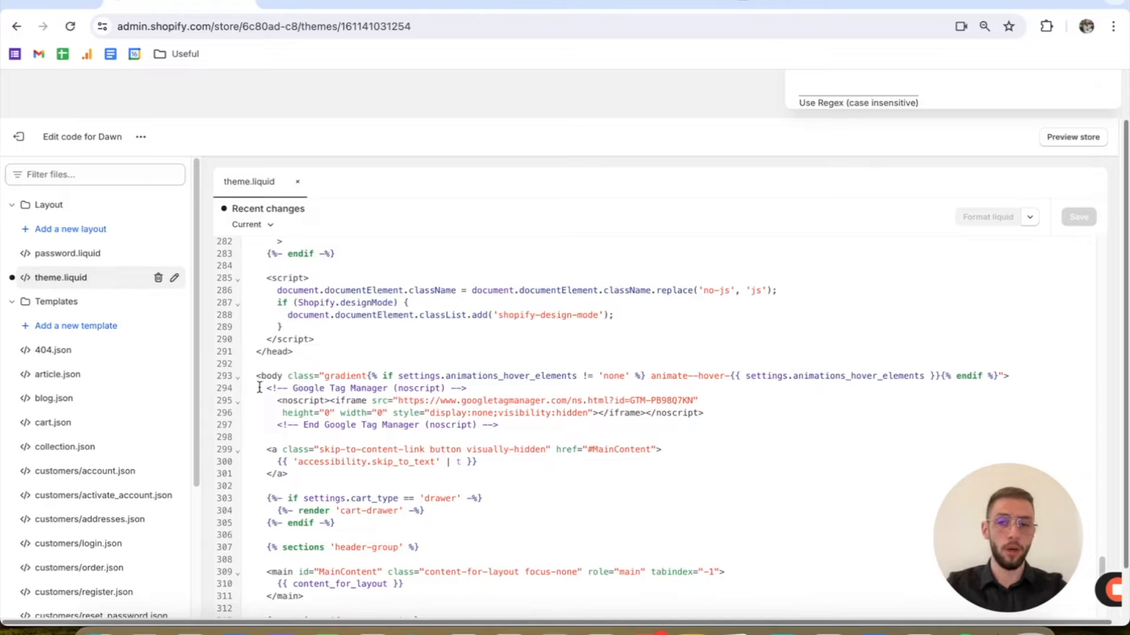
left_click_drag(263, 387, 498, 425)
left_click(517, 427)
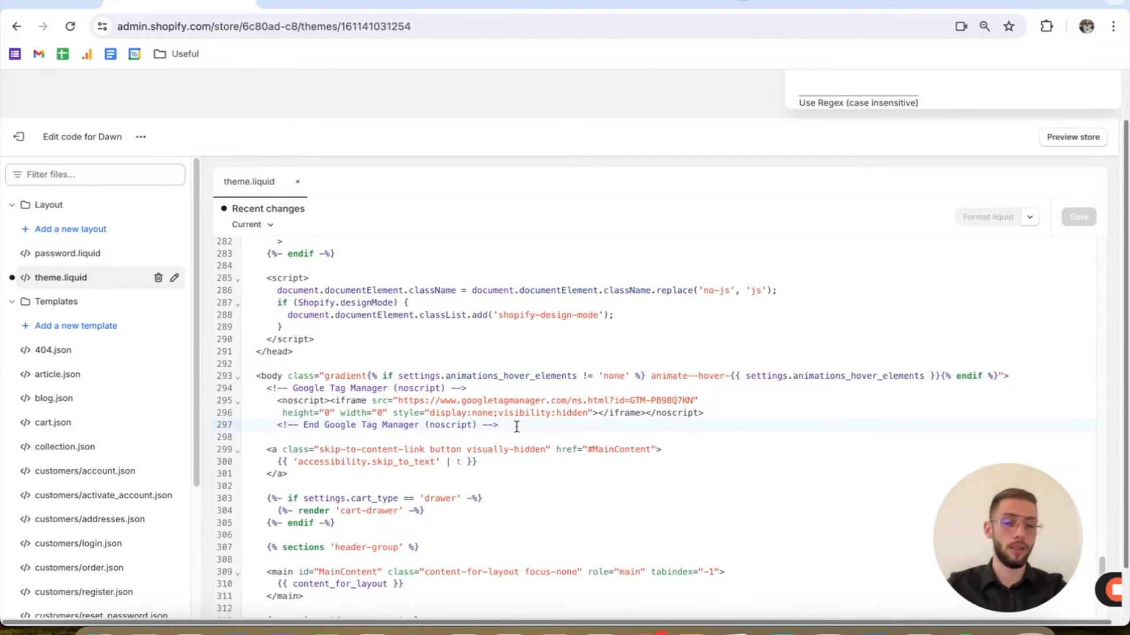
Step: Leave the theme code and inspect the Google Tag Manager code in the checkout settings' Additional scripts
left_click(19, 136)
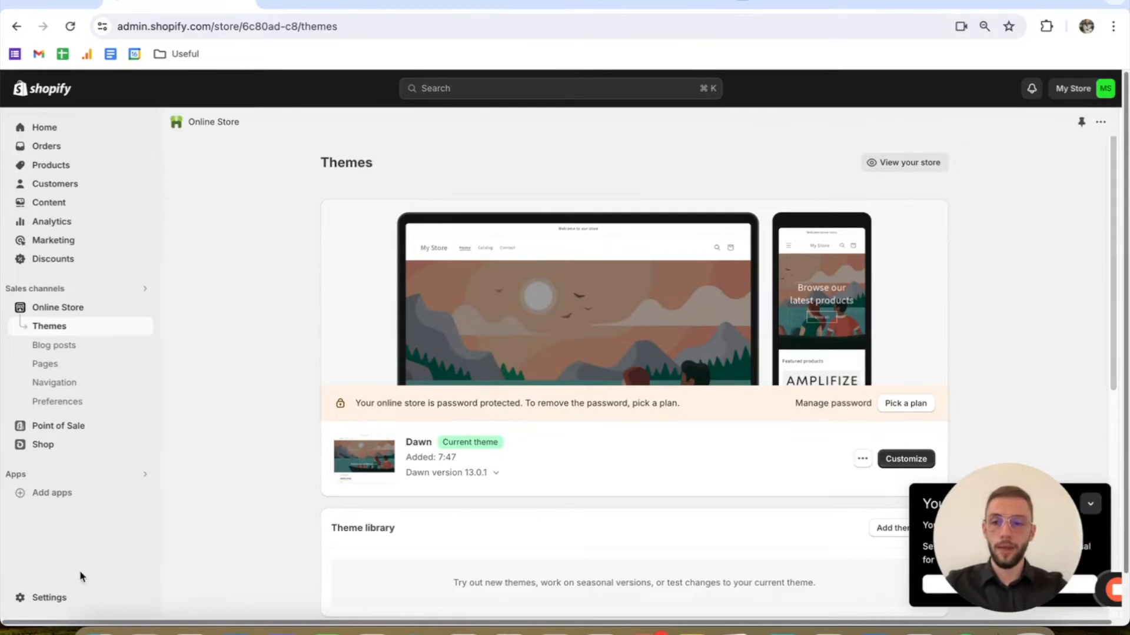
left_click(72, 599)
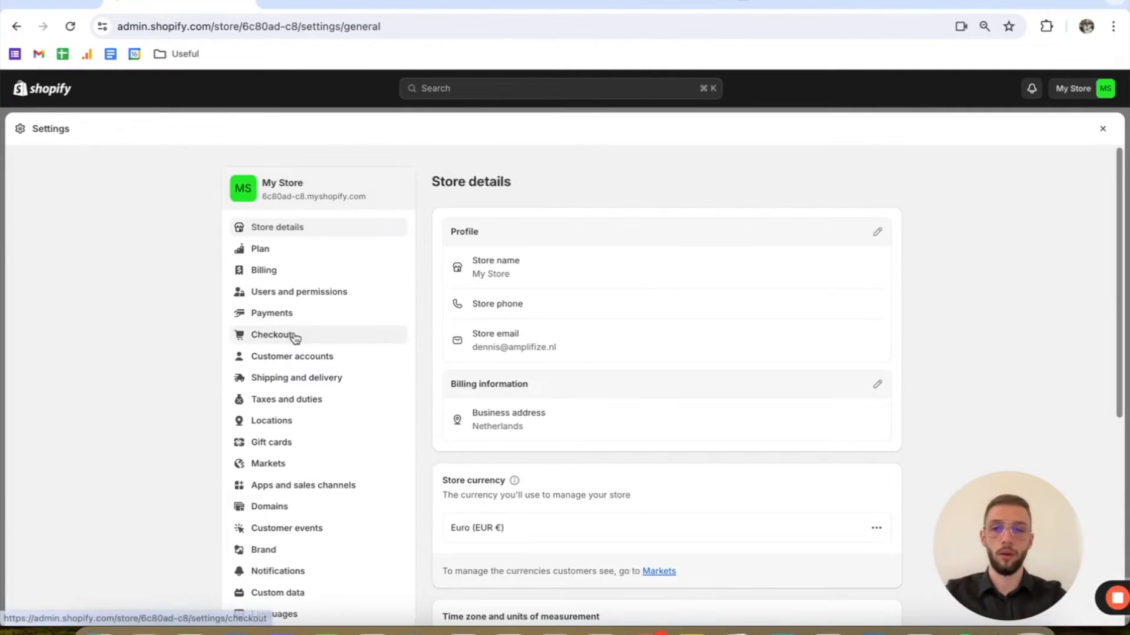
left_click(294, 335)
scroll(549, 353, "down", 20)
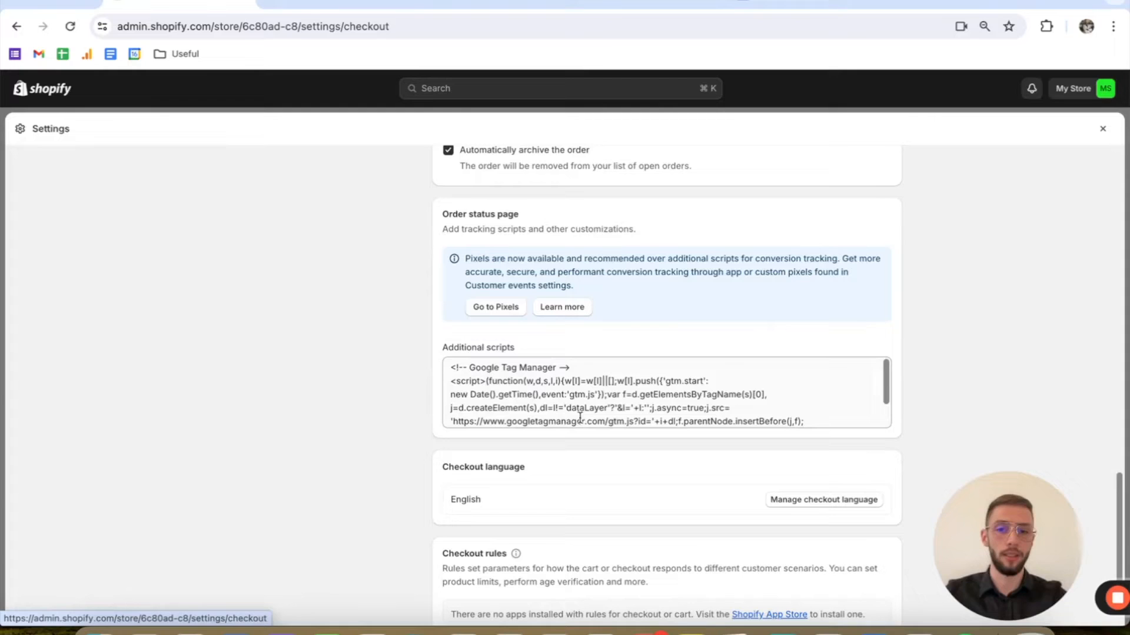
left_click_drag(450, 367, 786, 422)
left_click_drag(588, 417, 562, 351)
left_click(562, 352)
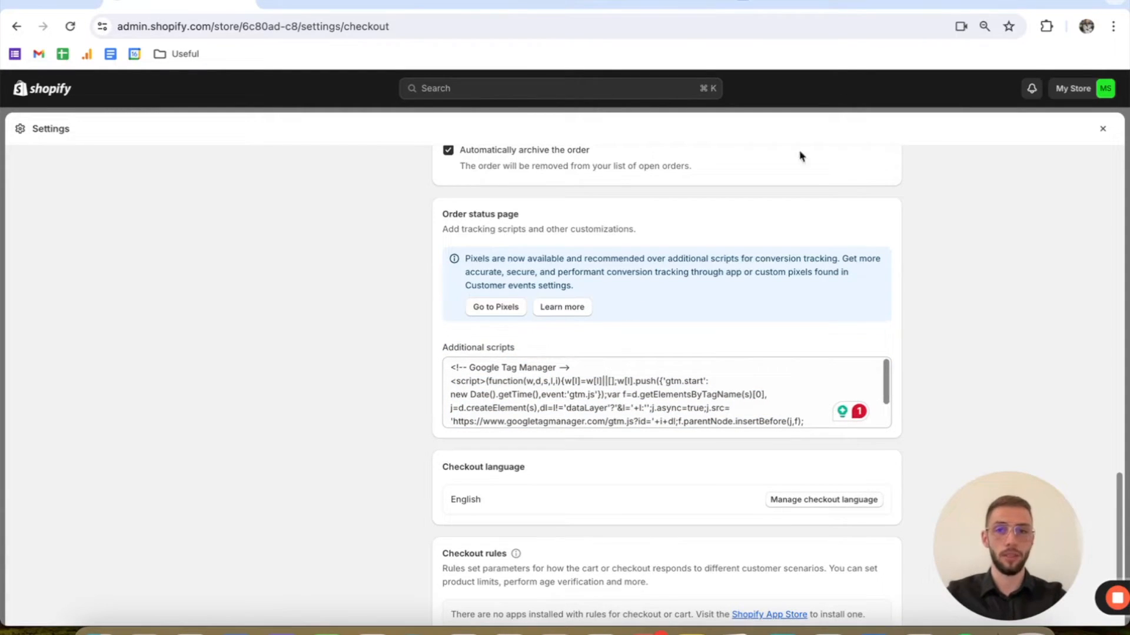
left_click(907, 3)
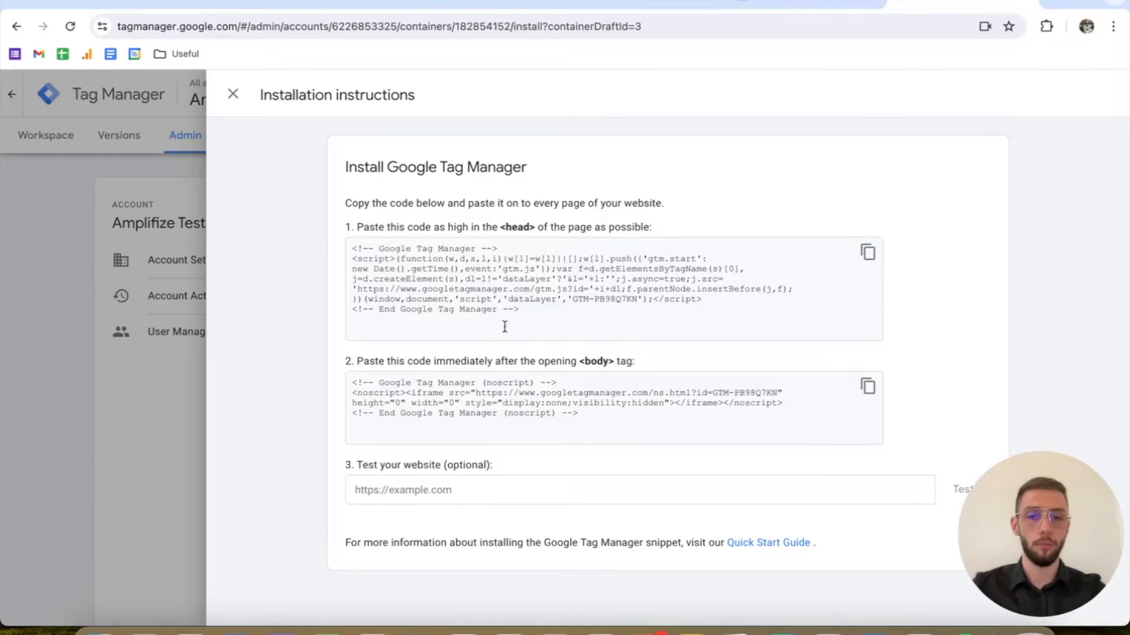
left_click(233, 94)
left_click(1011, 143)
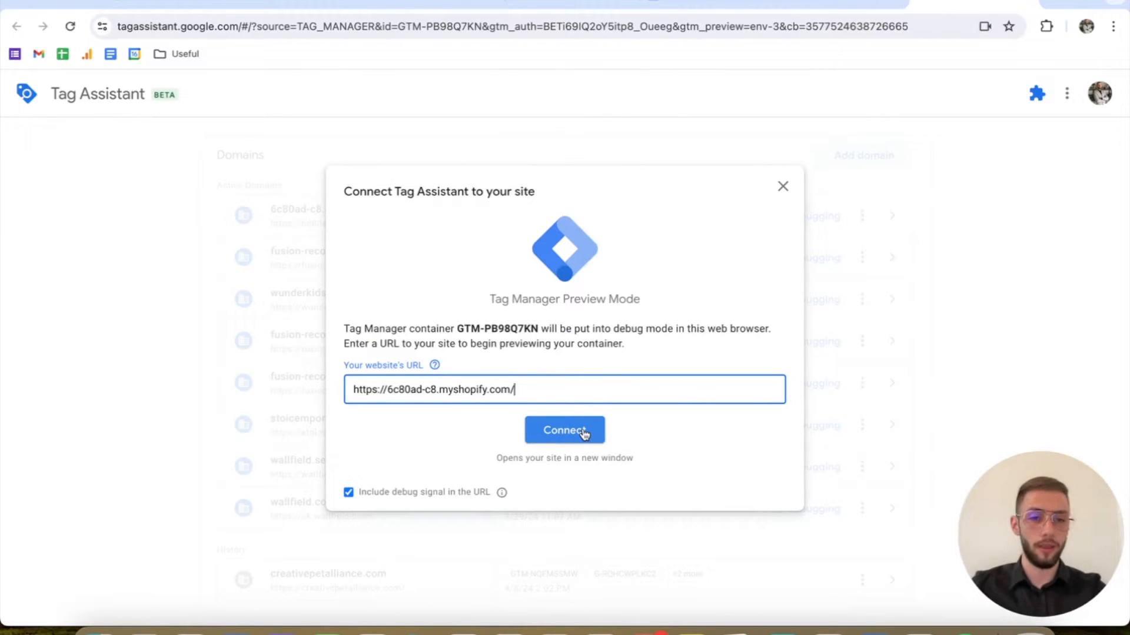
left_click(566, 431)
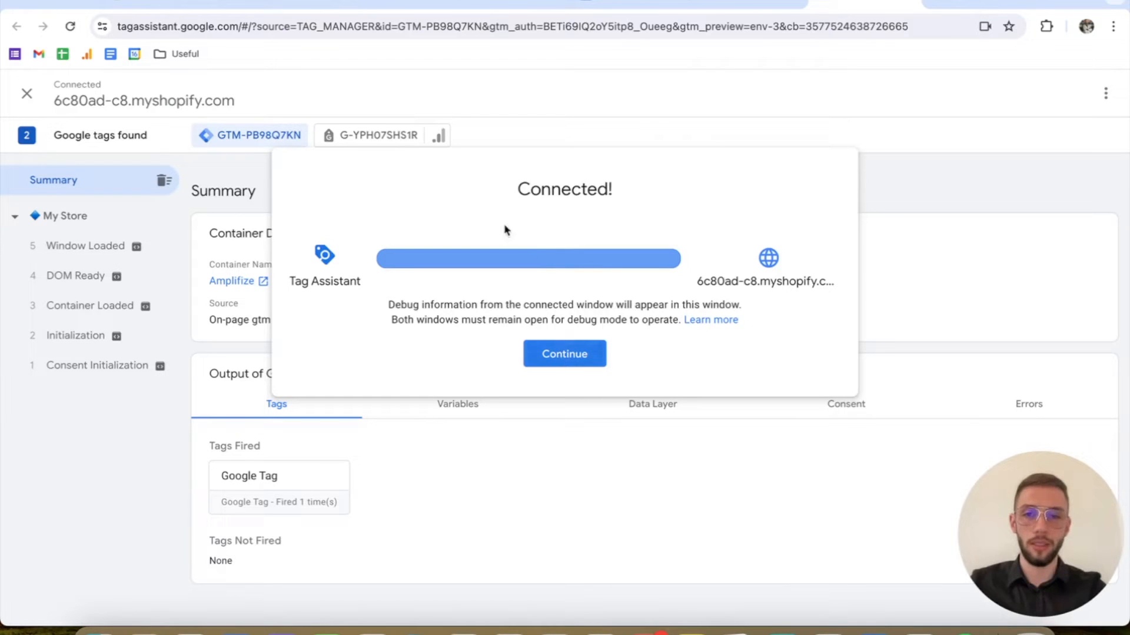
left_click(586, 360)
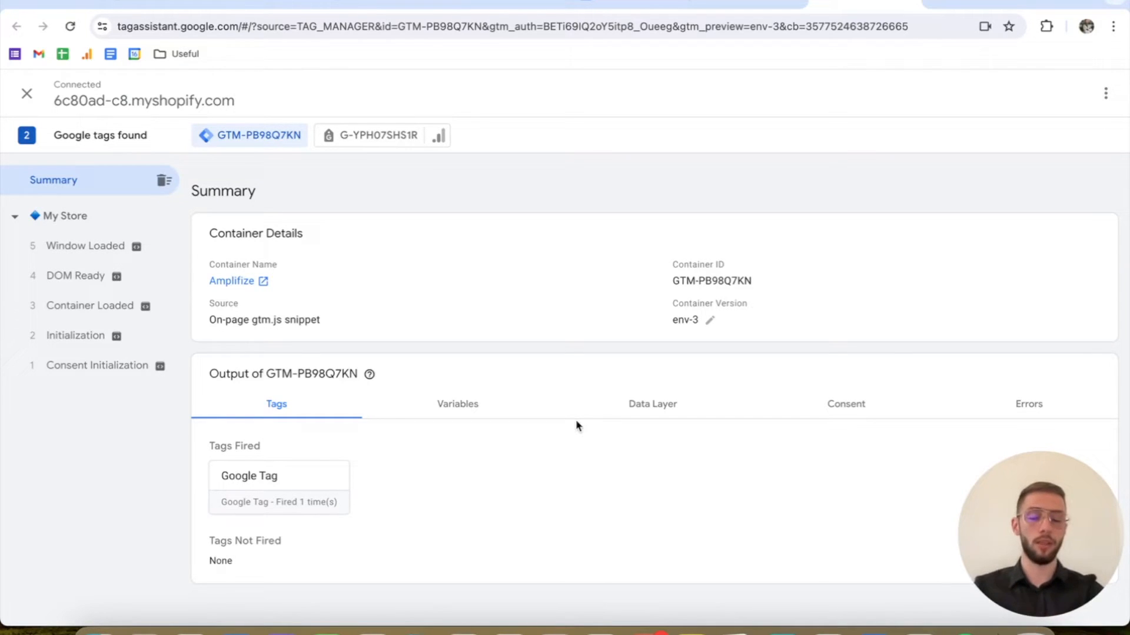
Step: Return to the tutorial document and copy the Amplifize Google Ads Purchase Datalayer script for Shopify
left_click(641, 2)
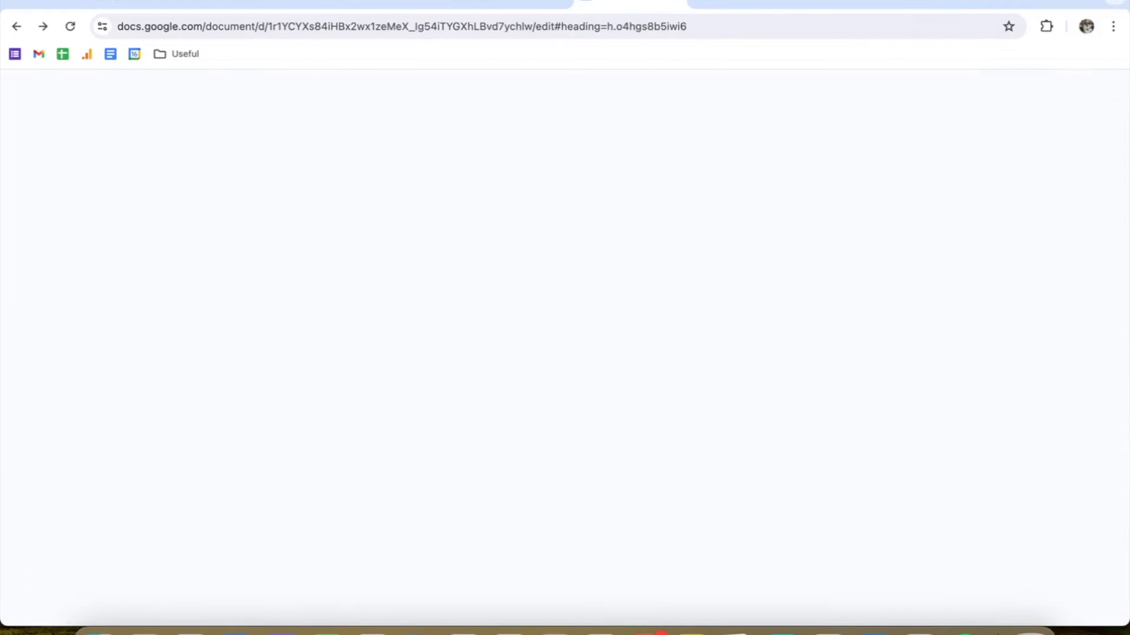
scroll(706, 247, "down", 5)
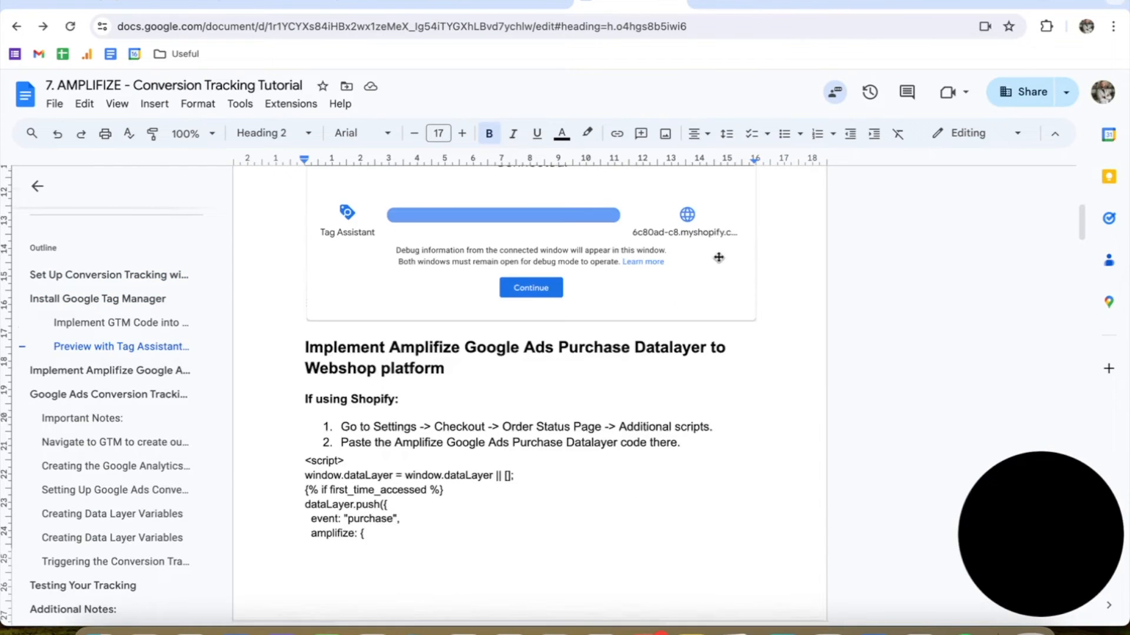
scroll(539, 318, "down", 1)
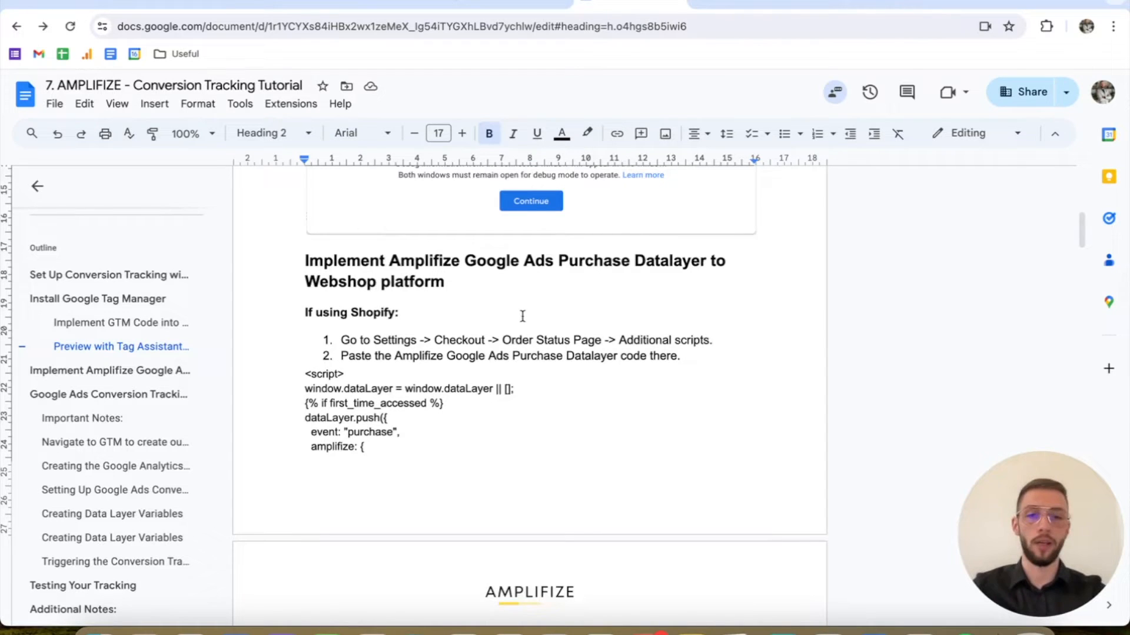
scroll(451, 309, "down", 1)
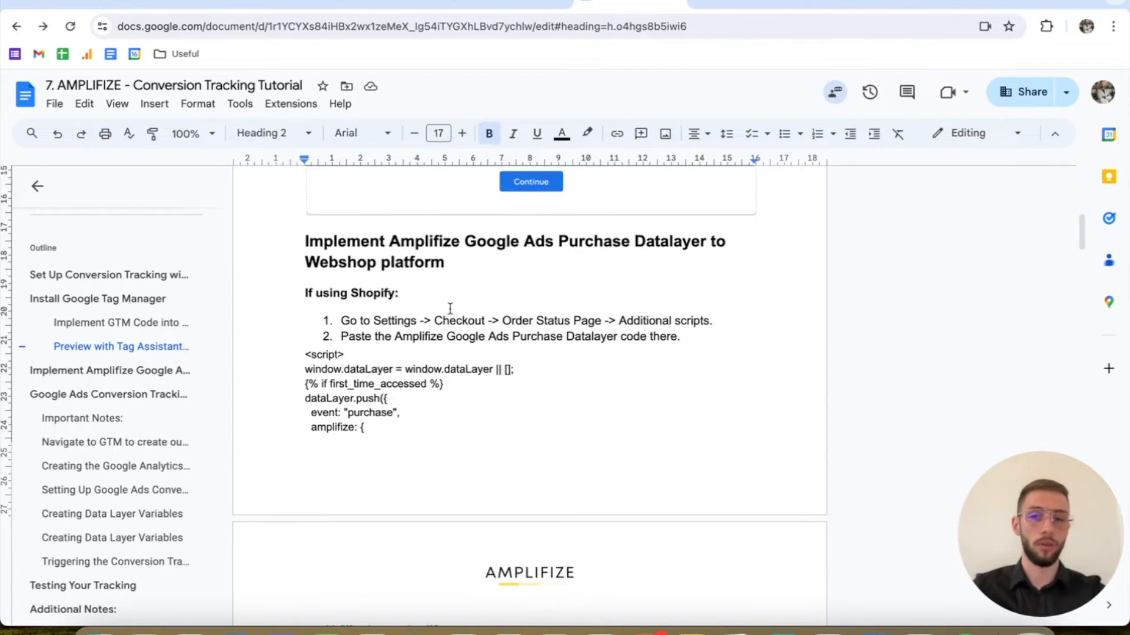
scroll(450, 308, "down", 1)
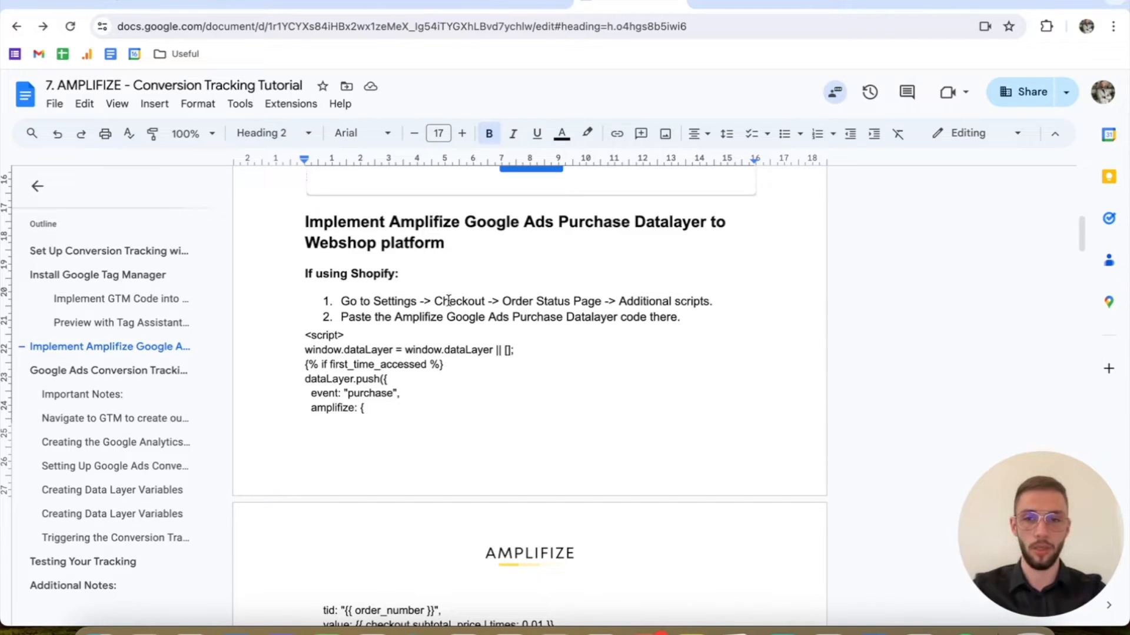
scroll(313, 339, "down", 3)
left_click_drag(305, 258, 489, 384)
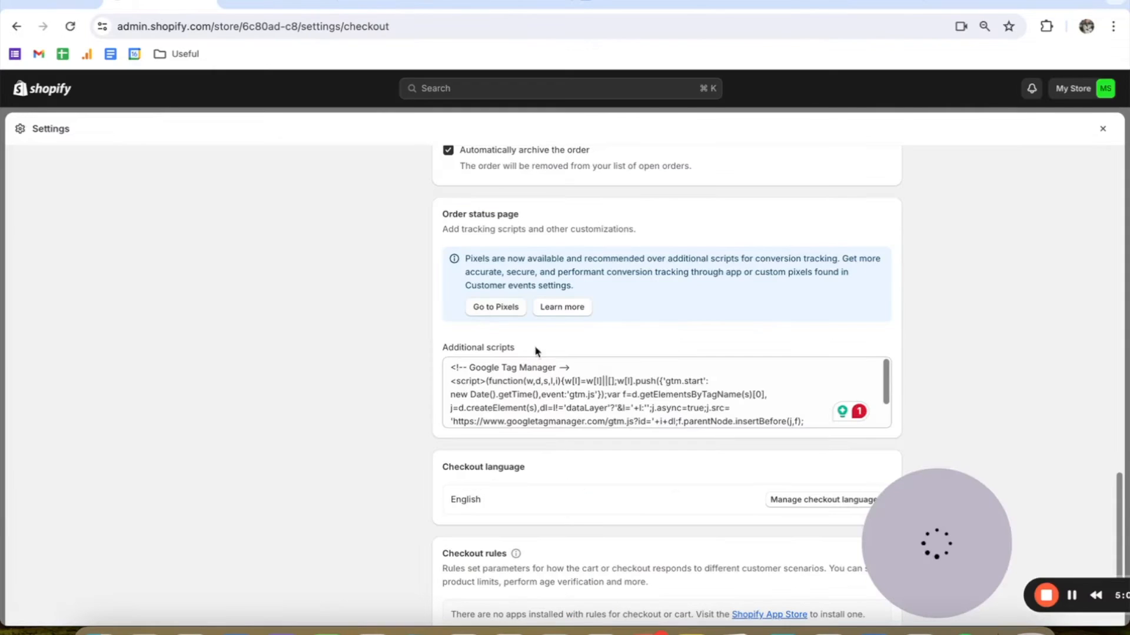
Step: Paste the Amplifize purchase datalayer script below the Google Tag Manager code in Shopify's checkout Additional scripts and save the settings
scroll(783, 416, "down", 3)
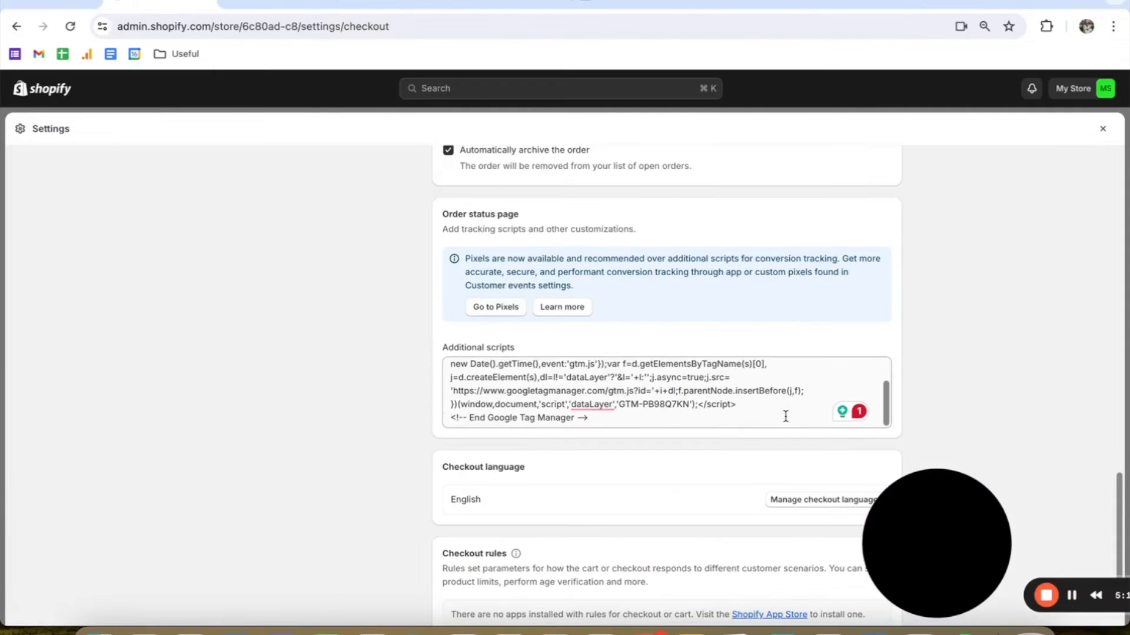
key("super+v")
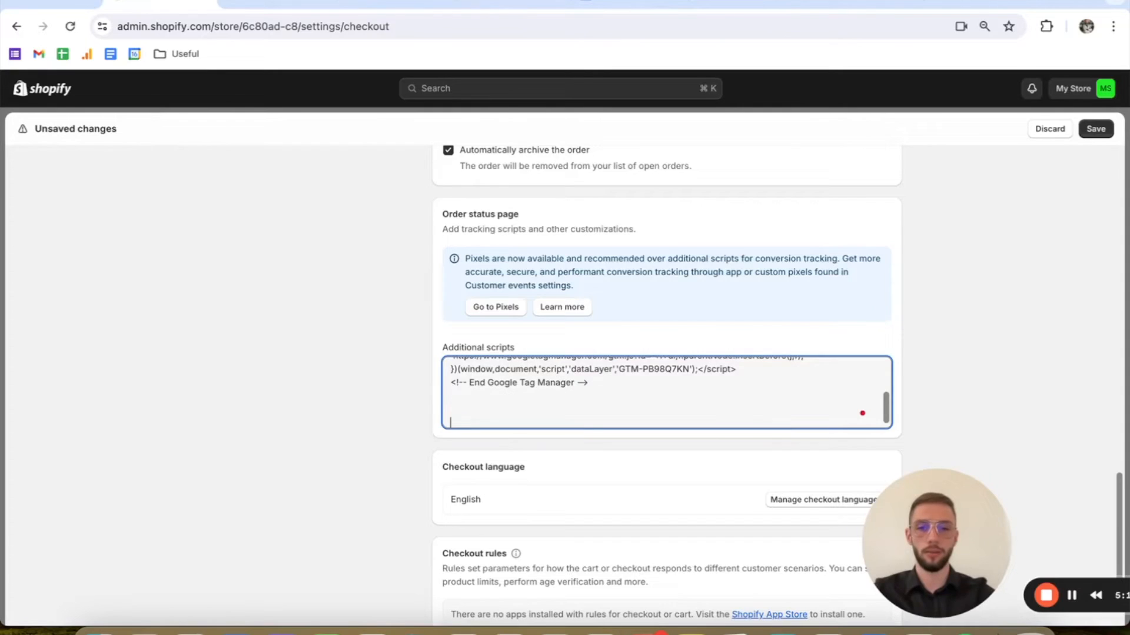
key("BackSpace")
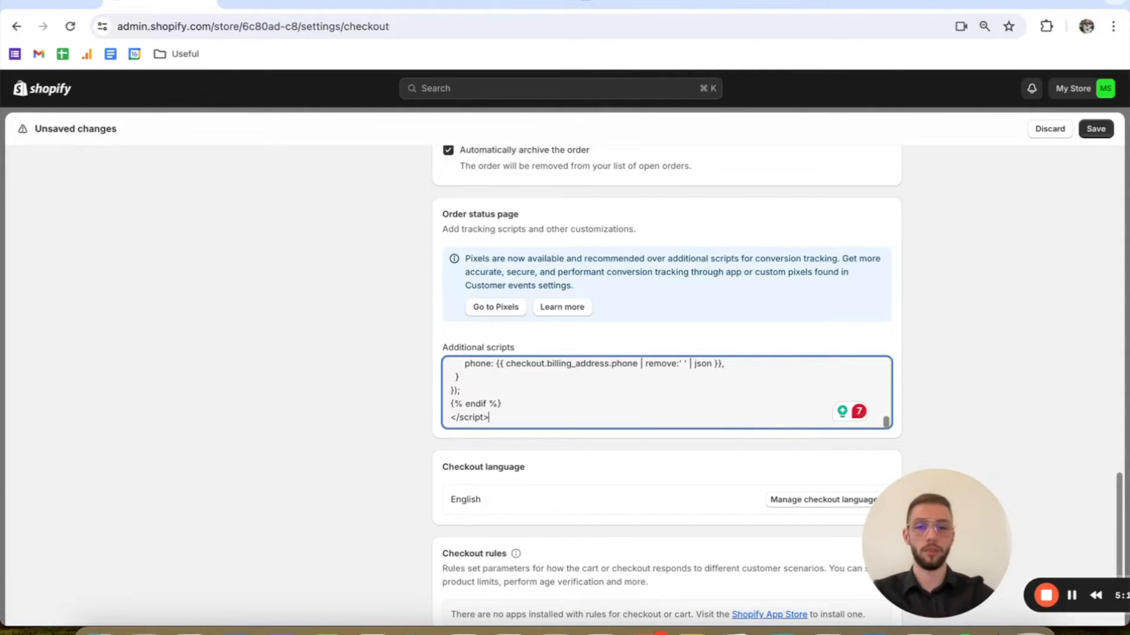
key("super+s")
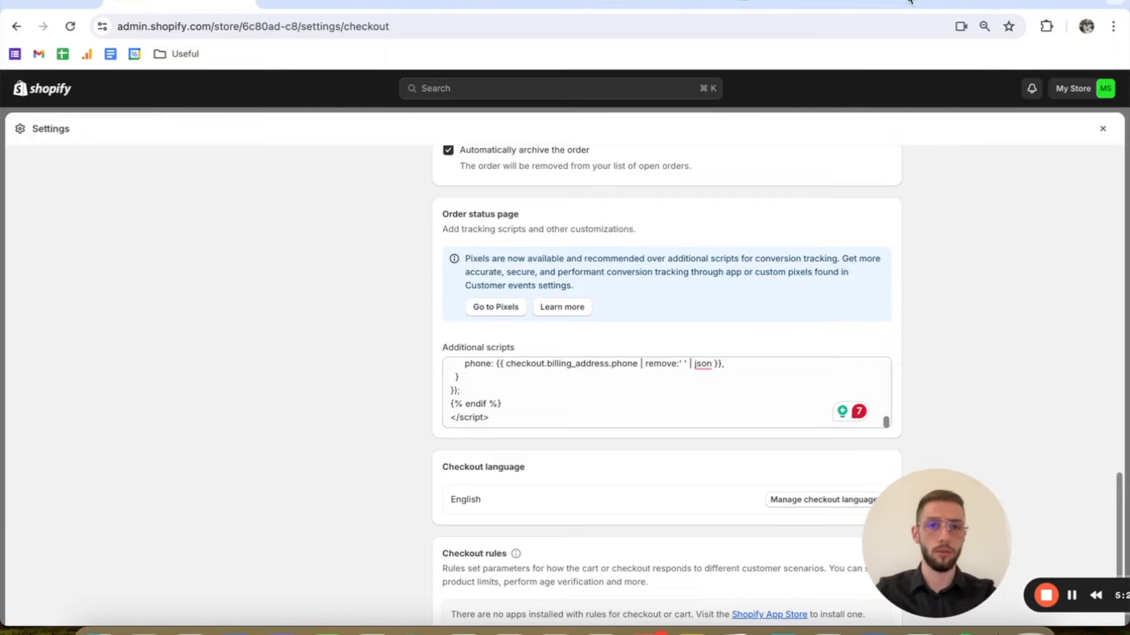
Step: Check the tutorial document's Google Ads Conversion Tracking section and start a new Website conversion action from the Google Ads conversions summary
left_click(809, 2)
scroll(628, 240, "down", 5)
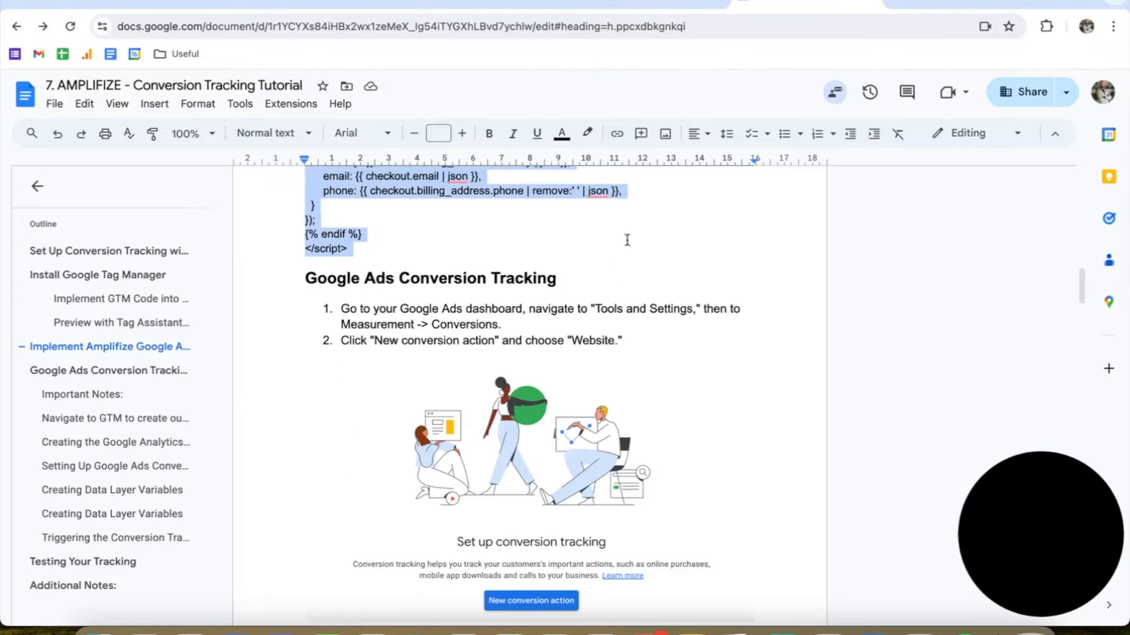
scroll(627, 240, "down", 2)
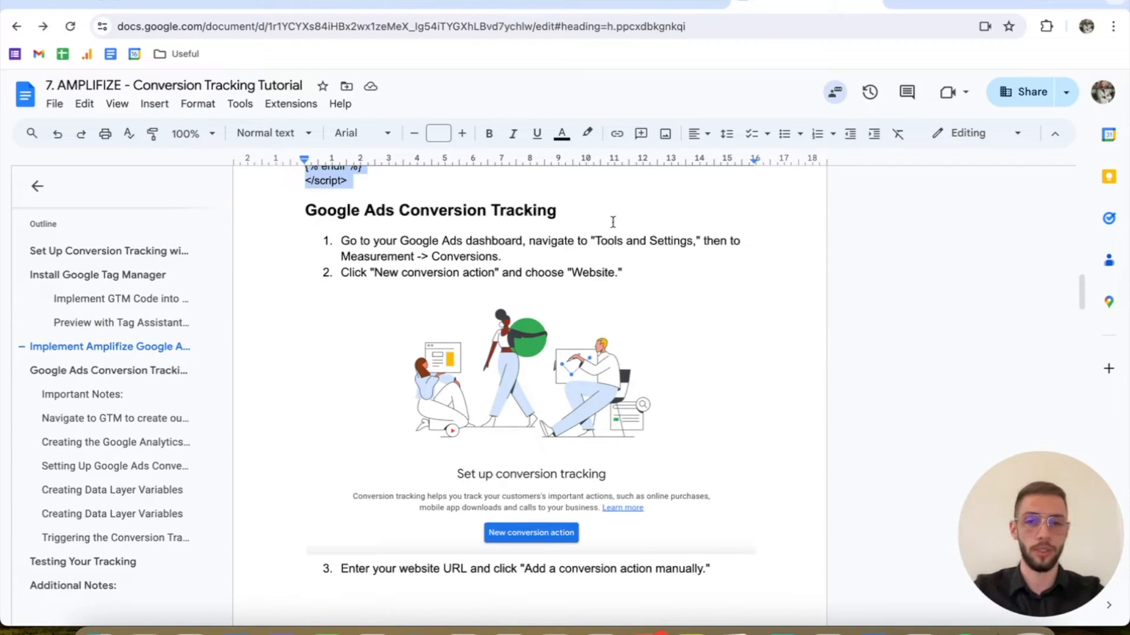
left_click(494, 8)
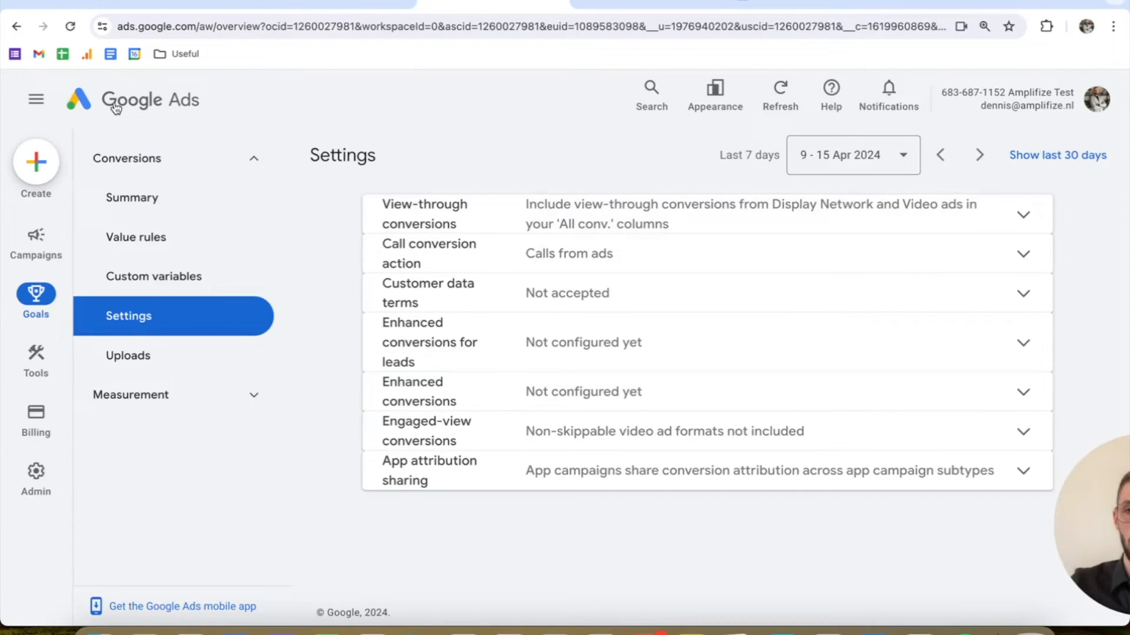
left_click(116, 108)
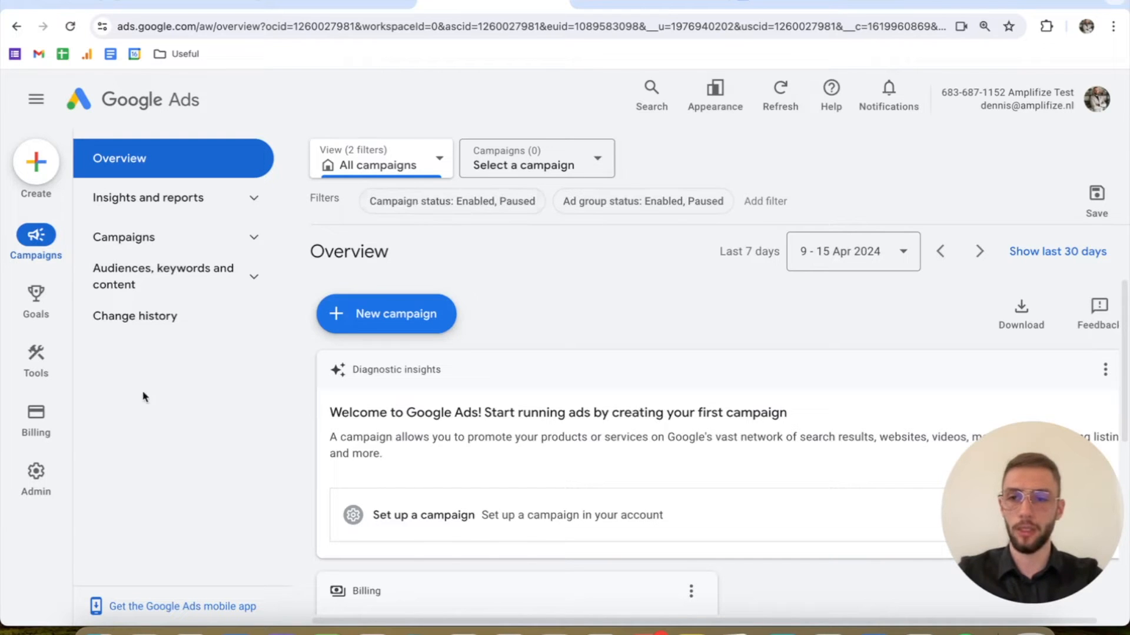
mouse_move(76, 303)
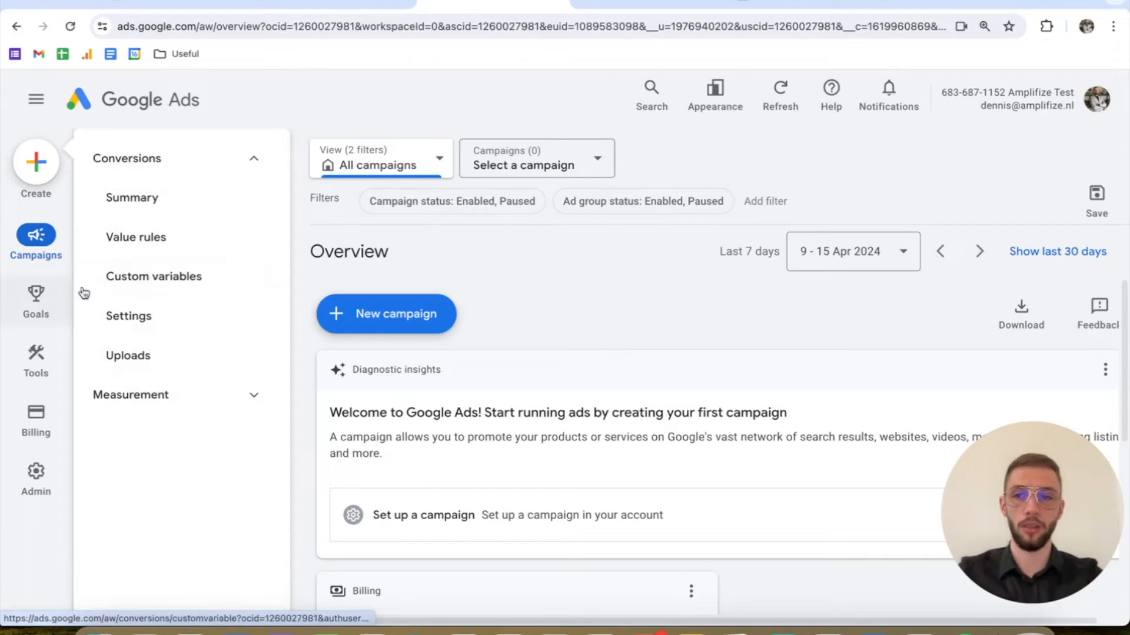
left_click(185, 191)
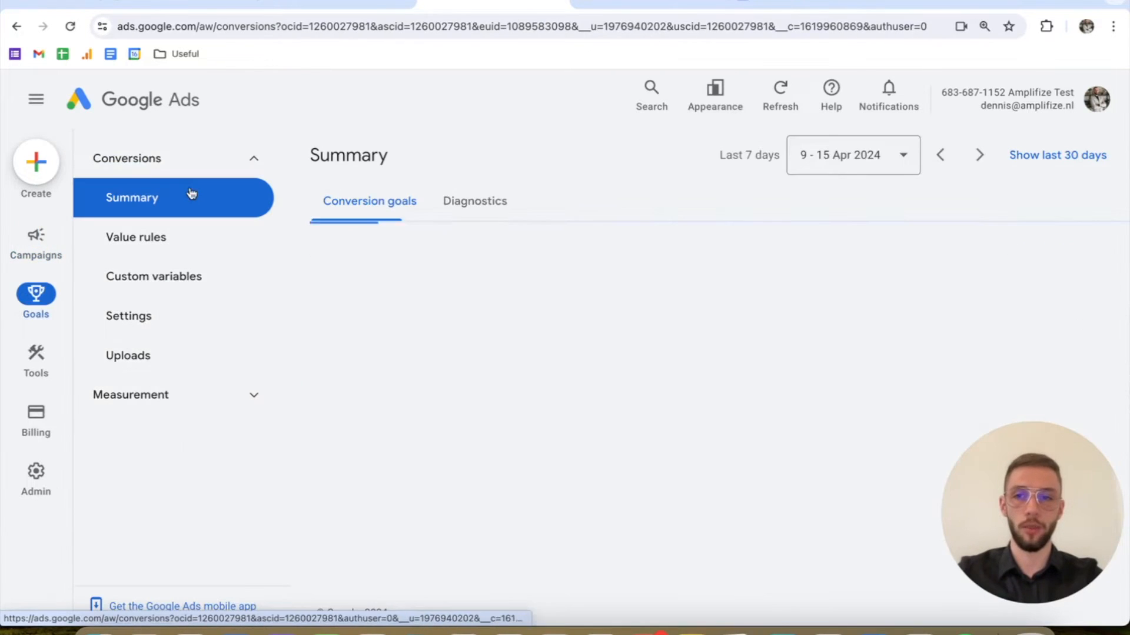
scroll(534, 258, "down", 1)
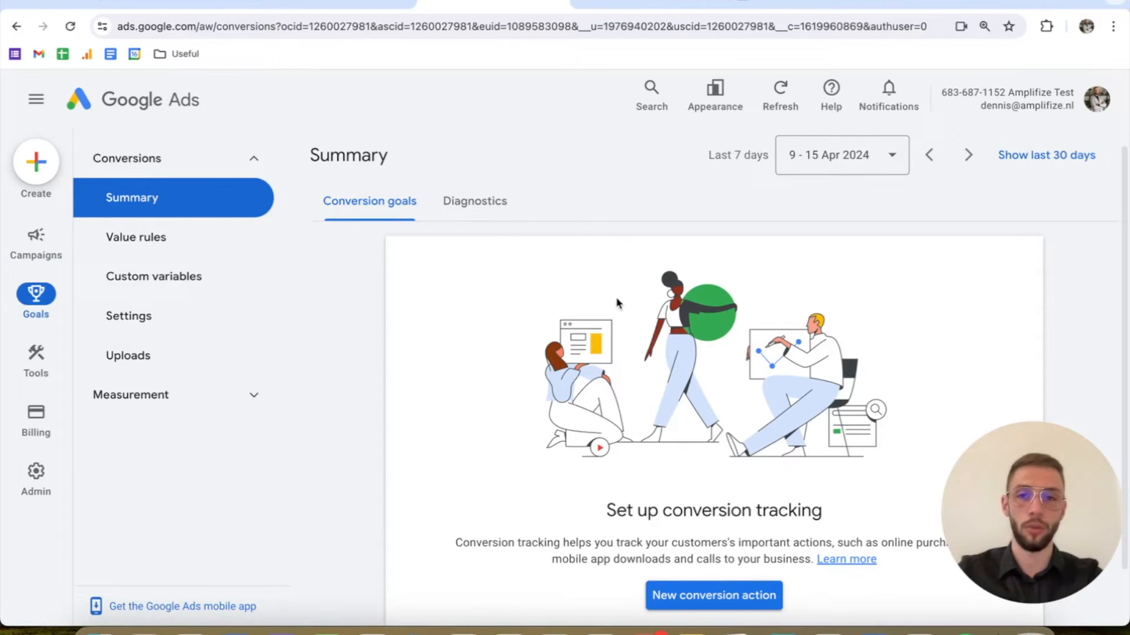
scroll(618, 314, "down", 1)
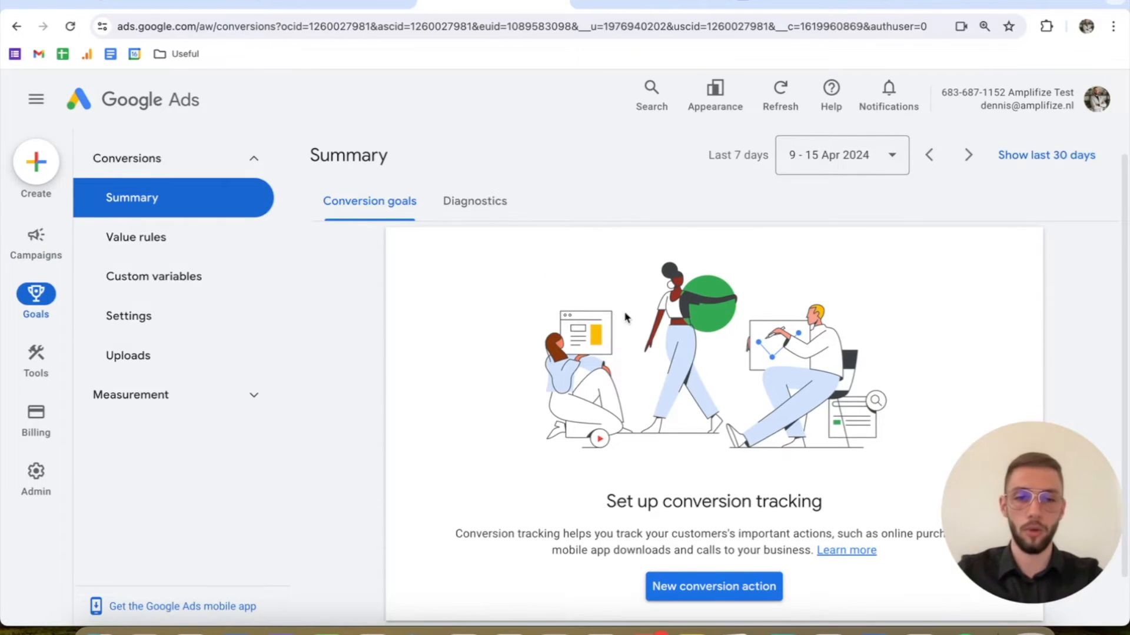
left_click(718, 580)
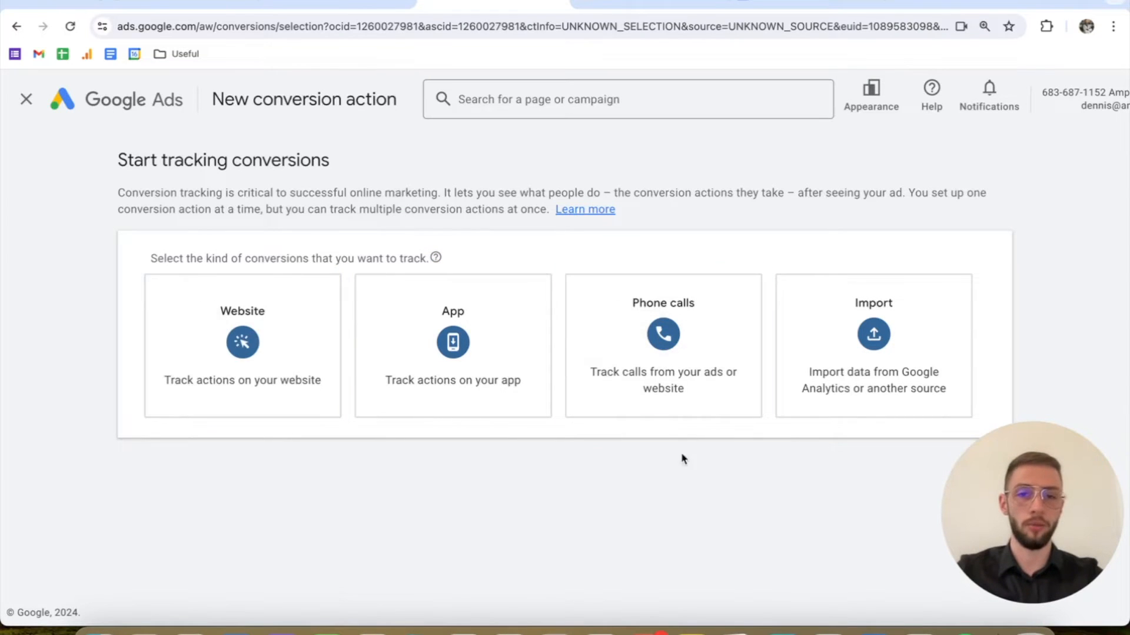
left_click(310, 316)
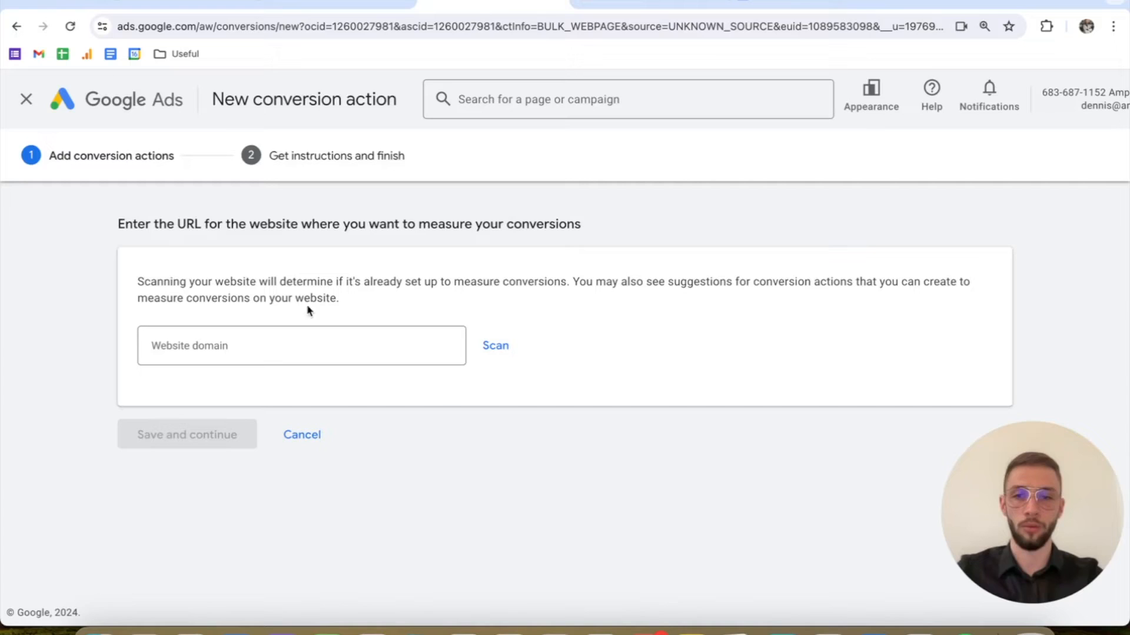
left_click(288, 7)
left_click(291, 25)
key("ctrl+c")
left_click(458, 6)
left_click(282, 356)
key("ctrl+v")
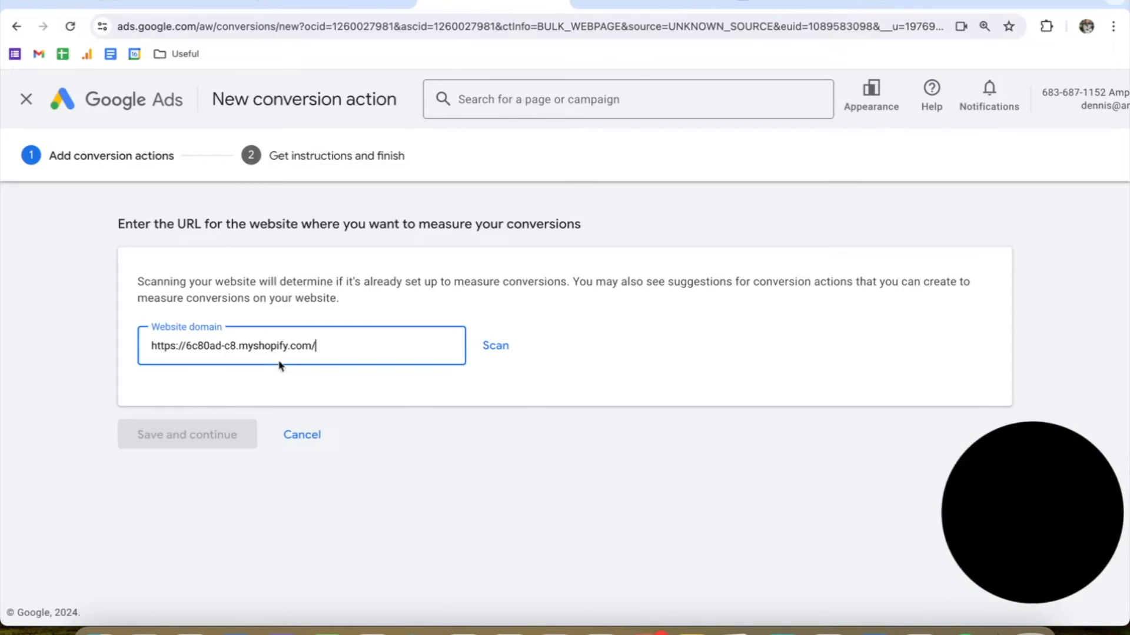
left_click(488, 349)
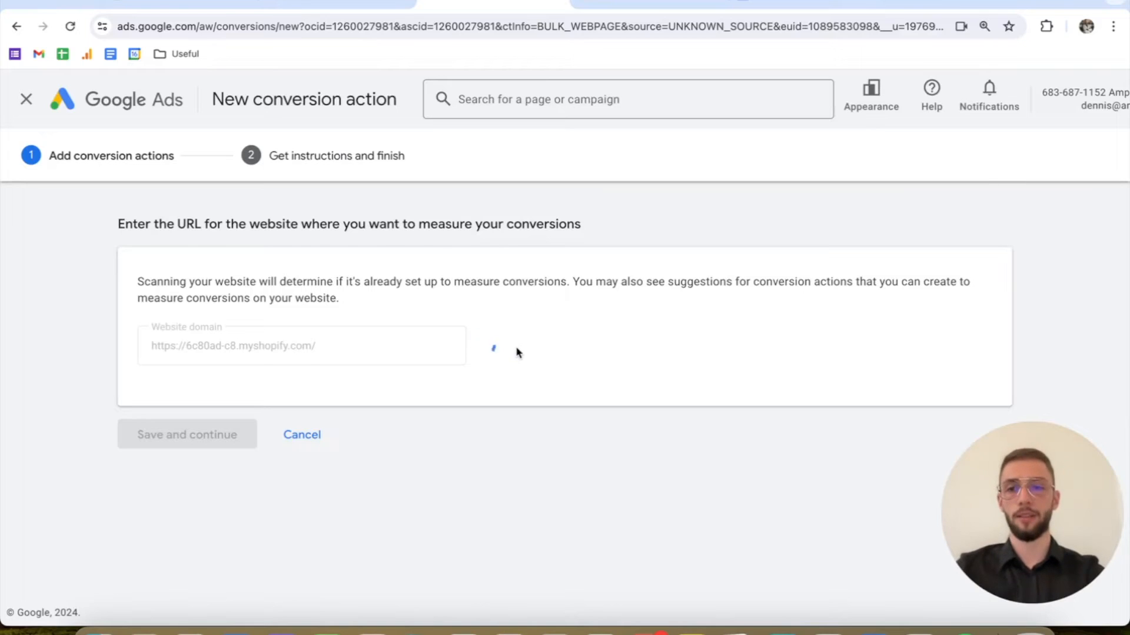
Step: Add a conversion action manually using code and set its goal category to Purchase
scroll(235, 354, "up", 1)
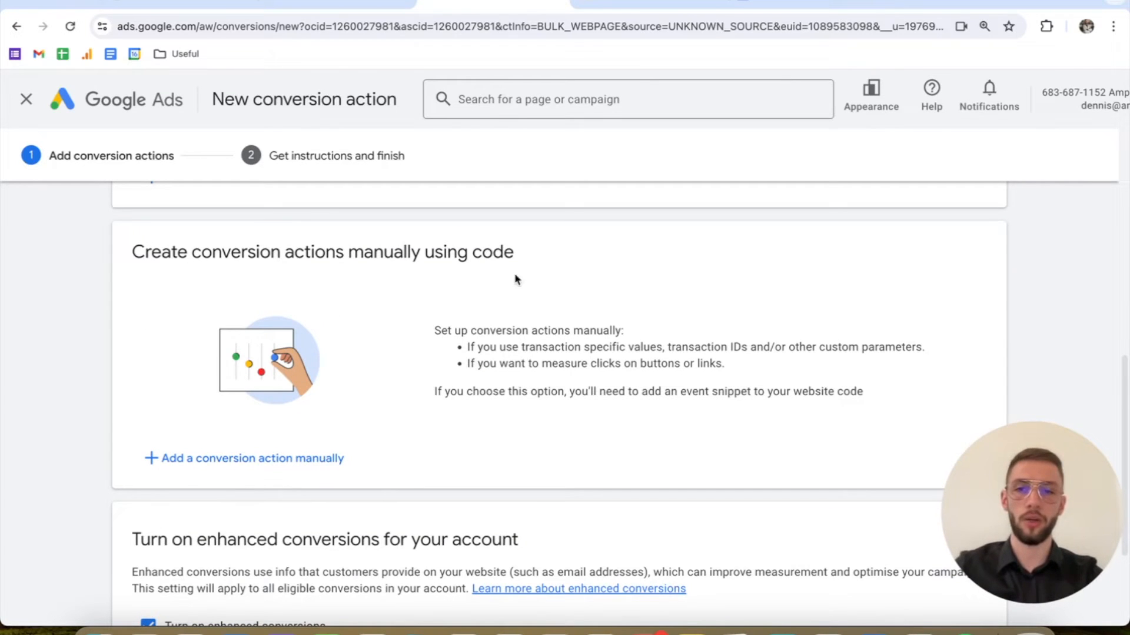
left_click(235, 461)
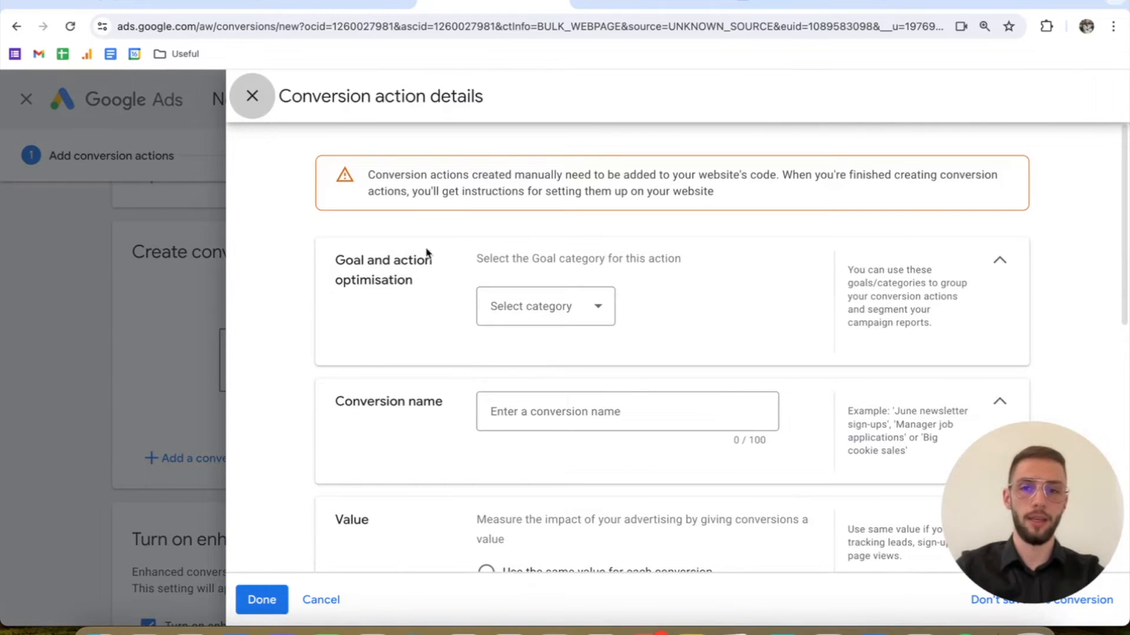
left_click(559, 307)
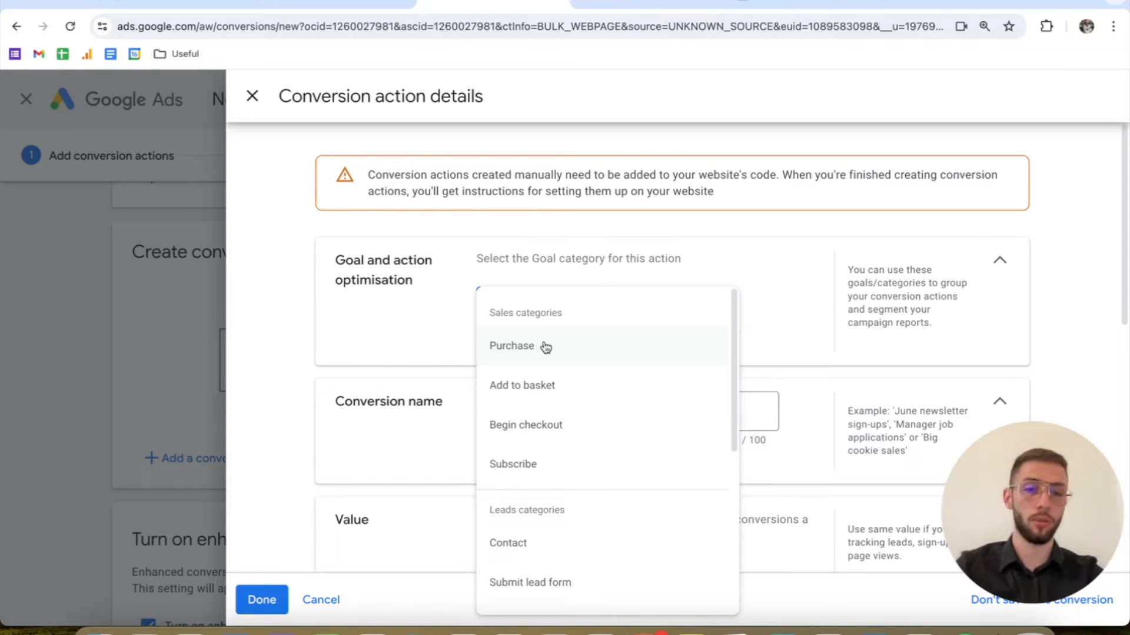
left_click(546, 347)
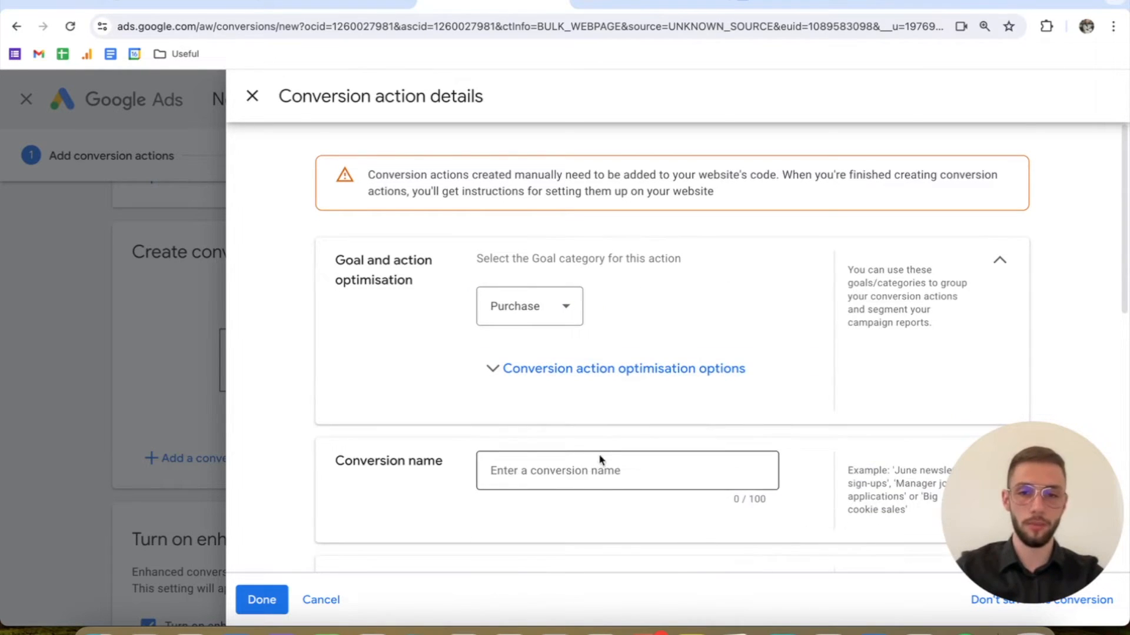
Step: Name the conversion action "Ampifize - Purchase - GTM"
scroll(598, 462, "down", 1)
left_click(587, 441)
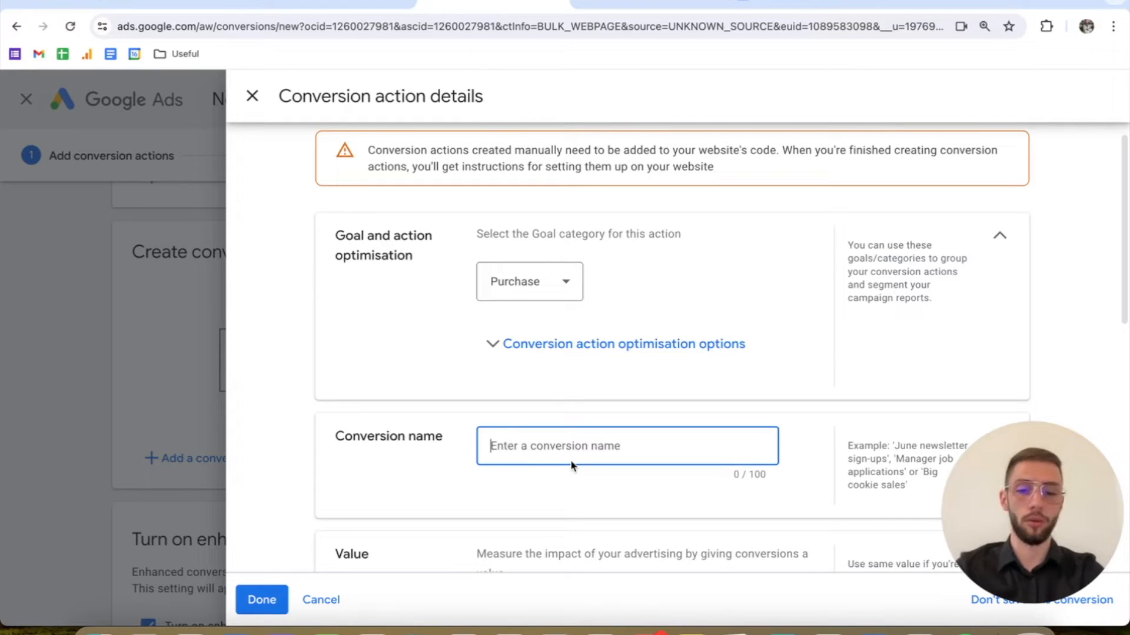
type("Ampifize - Purh")
type("hase ")
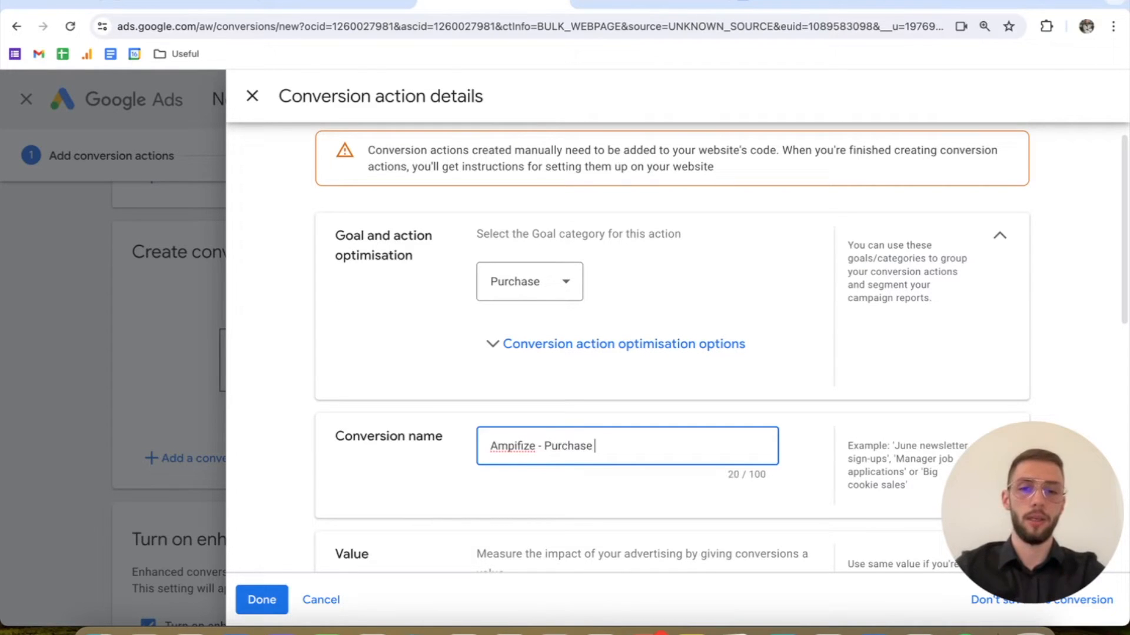
type("- GTM")
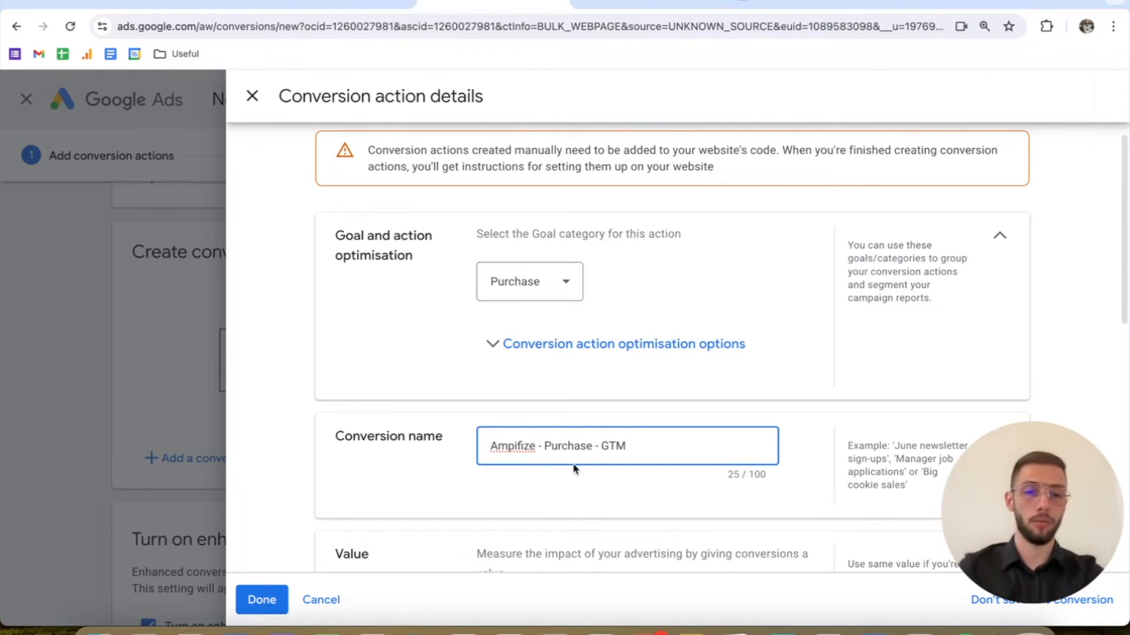
Step: Set the conversion action to use different values for each conversion and review its default value and count options
scroll(568, 469, "down", 4)
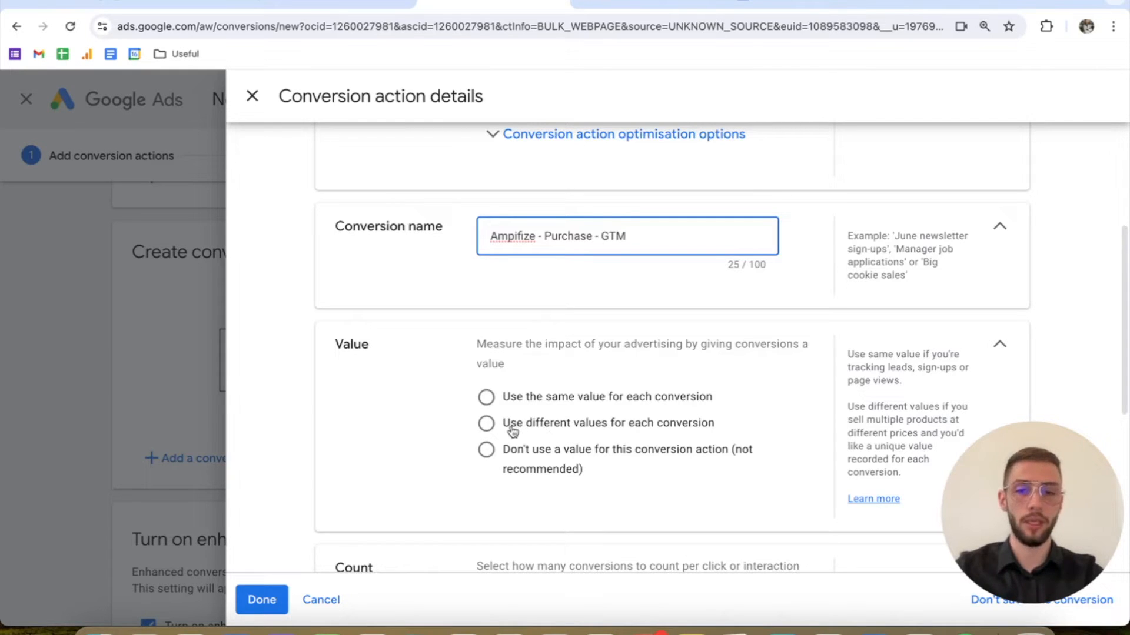
left_click(699, 434)
scroll(651, 451, "down", 1)
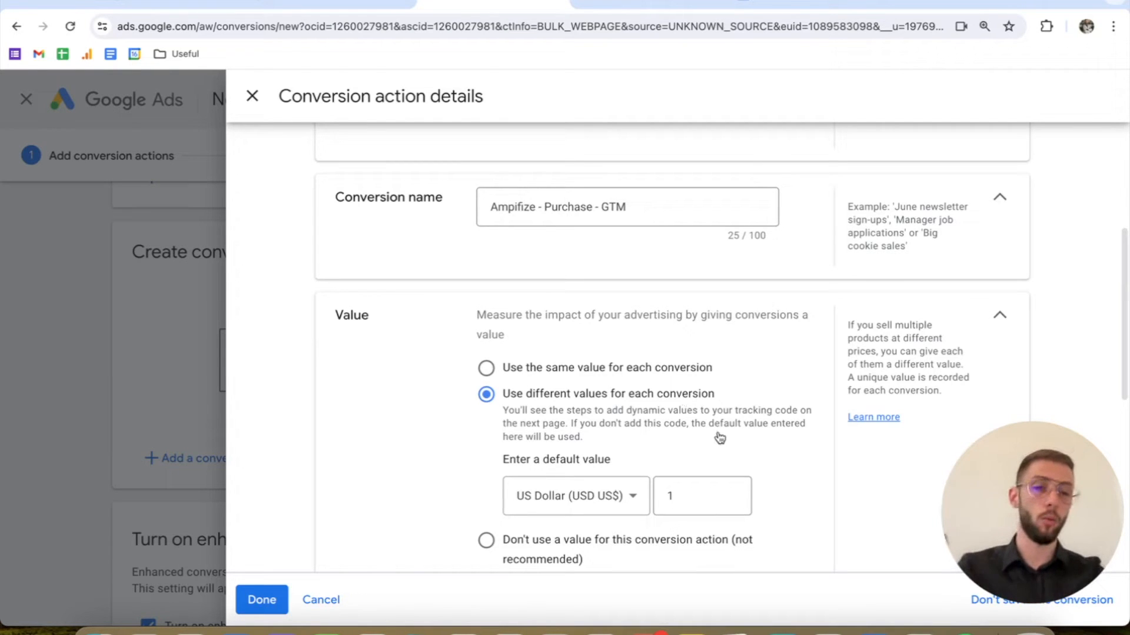
scroll(719, 441, "down", 3)
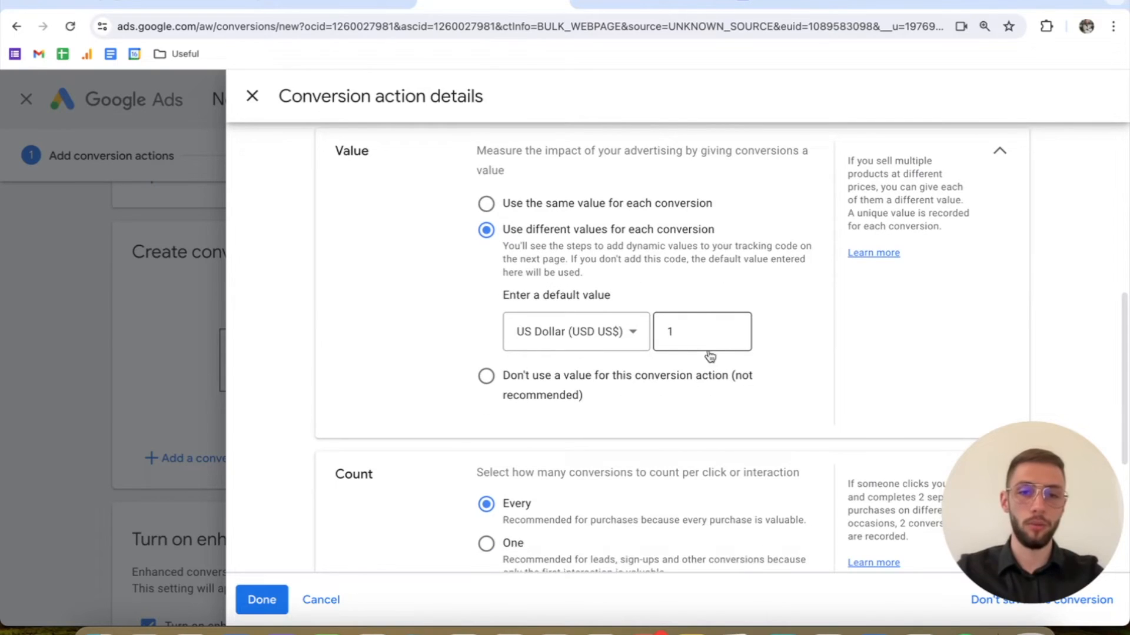
scroll(710, 356, "down", 1)
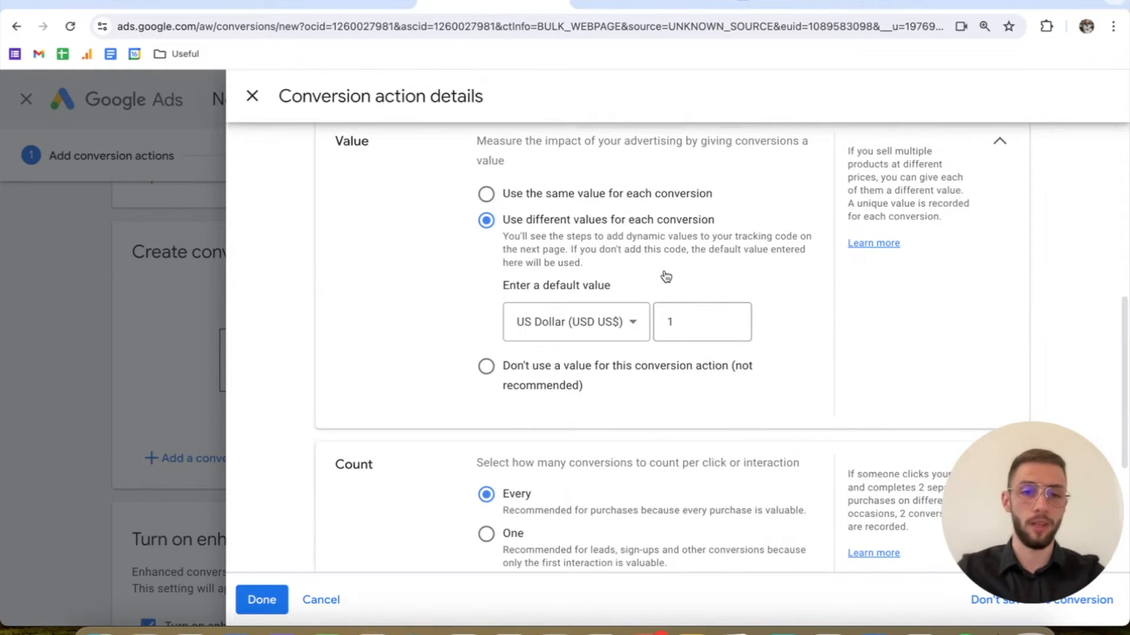
scroll(667, 275, "down", 3)
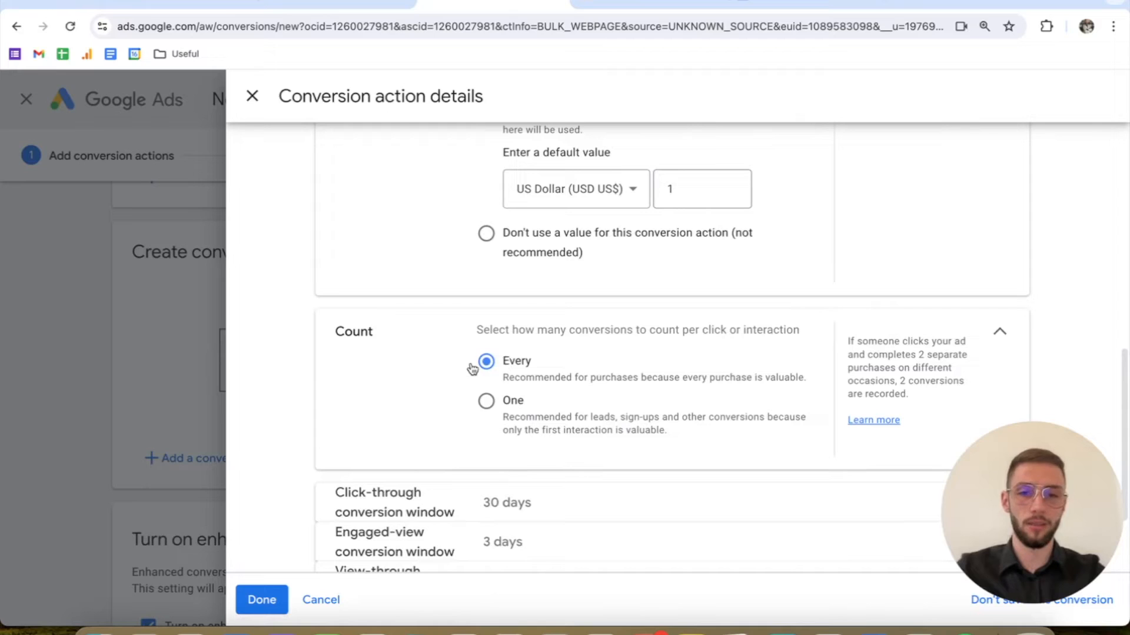
scroll(566, 373, "down", 1)
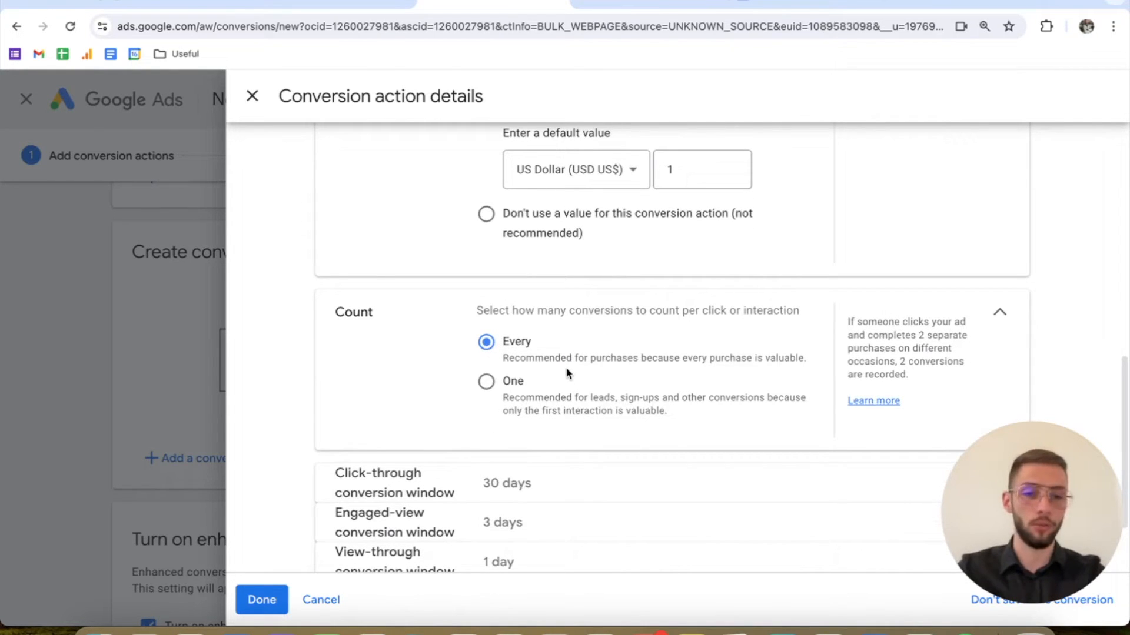
scroll(515, 371, "down", 1)
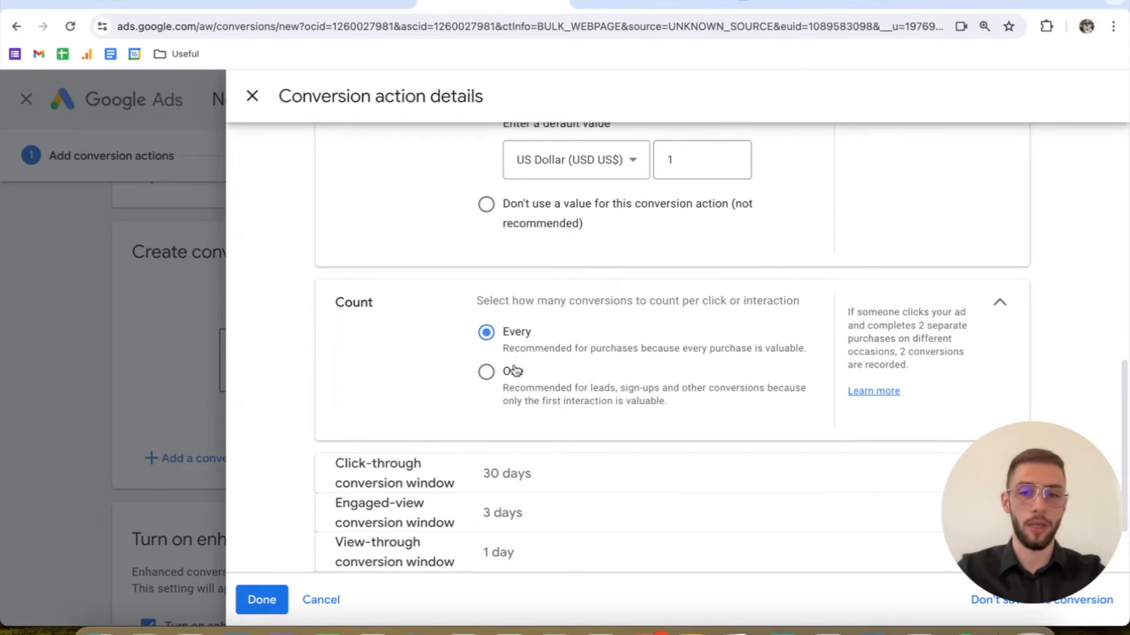
Step: Choose 30 days for the click-through conversion window and collapse that section
scroll(631, 391, "down", 3)
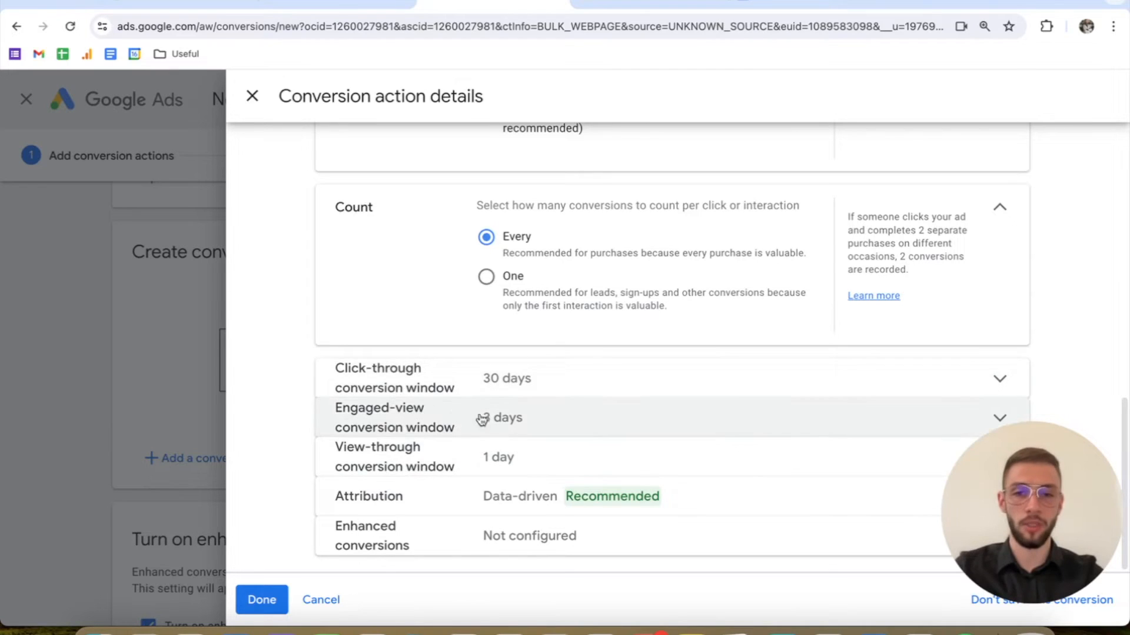
left_click(542, 383)
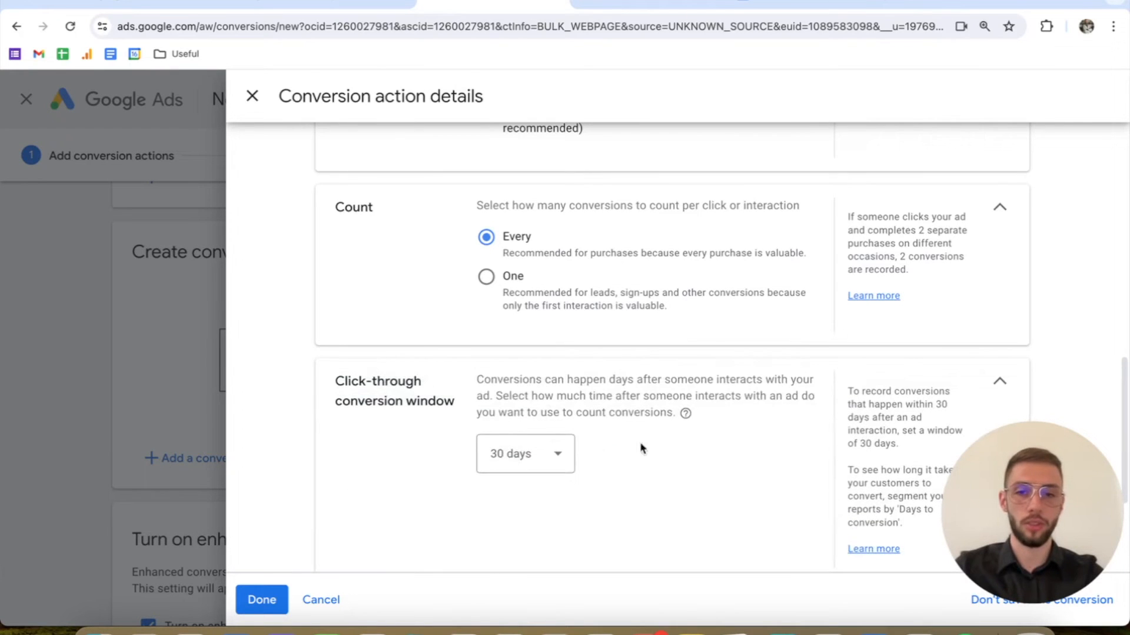
left_click(554, 454)
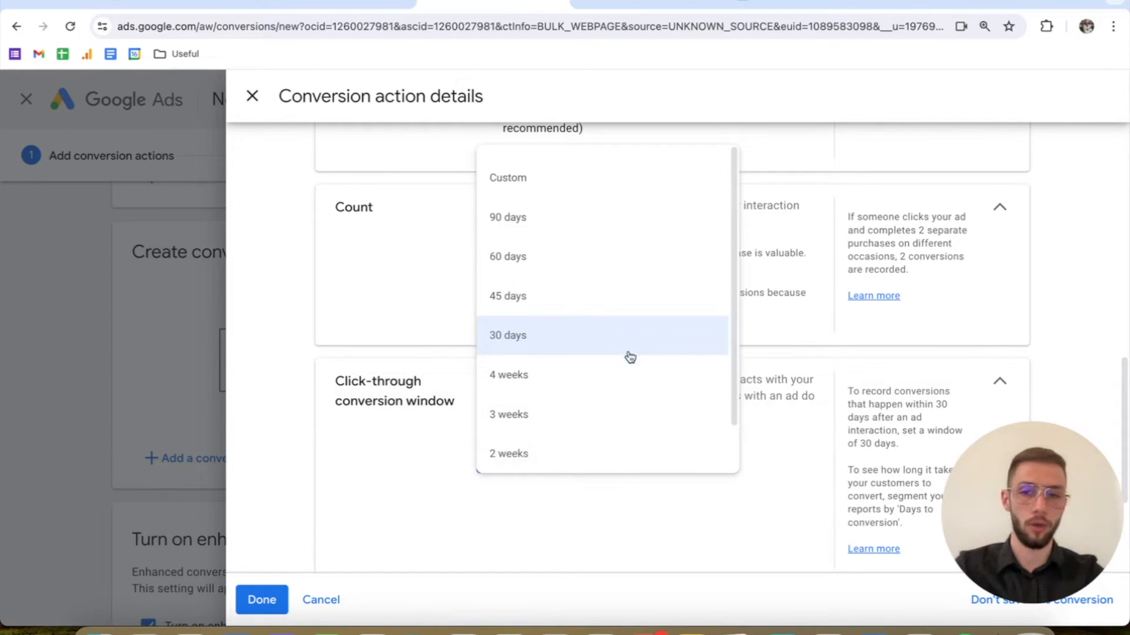
left_click(597, 347)
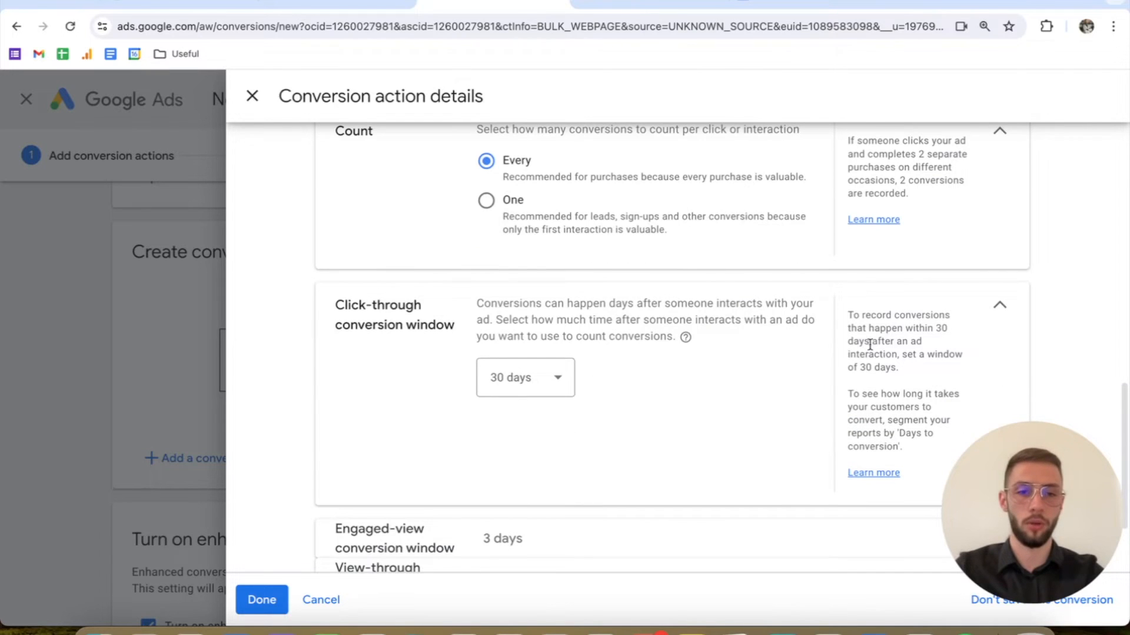
left_click(987, 315)
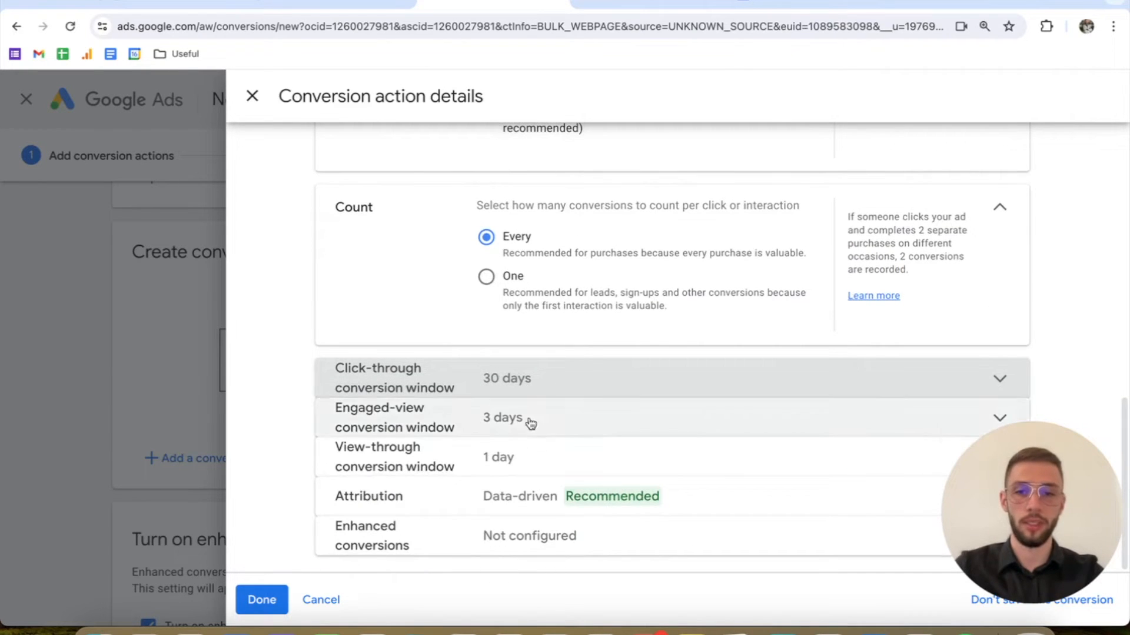
Step: Finish the purchase conversion action's details and agree to continue with enhanced conversions turned on for the account
left_click(262, 600)
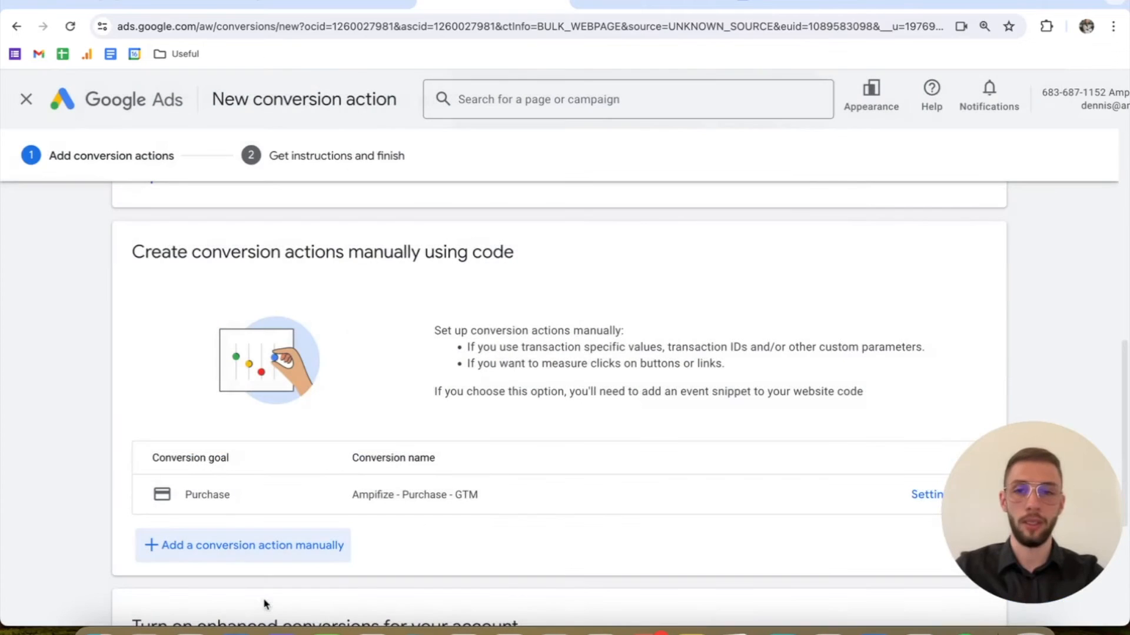
scroll(514, 527, "down", 5)
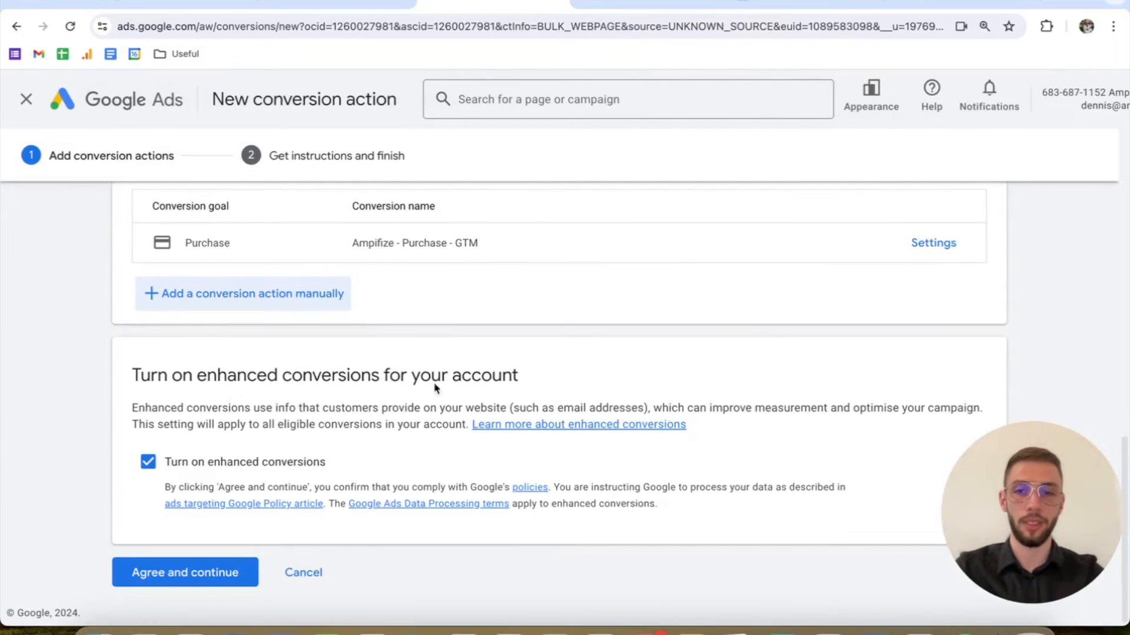
scroll(436, 391, "up", 1)
left_click_drag(126, 391, 539, 406)
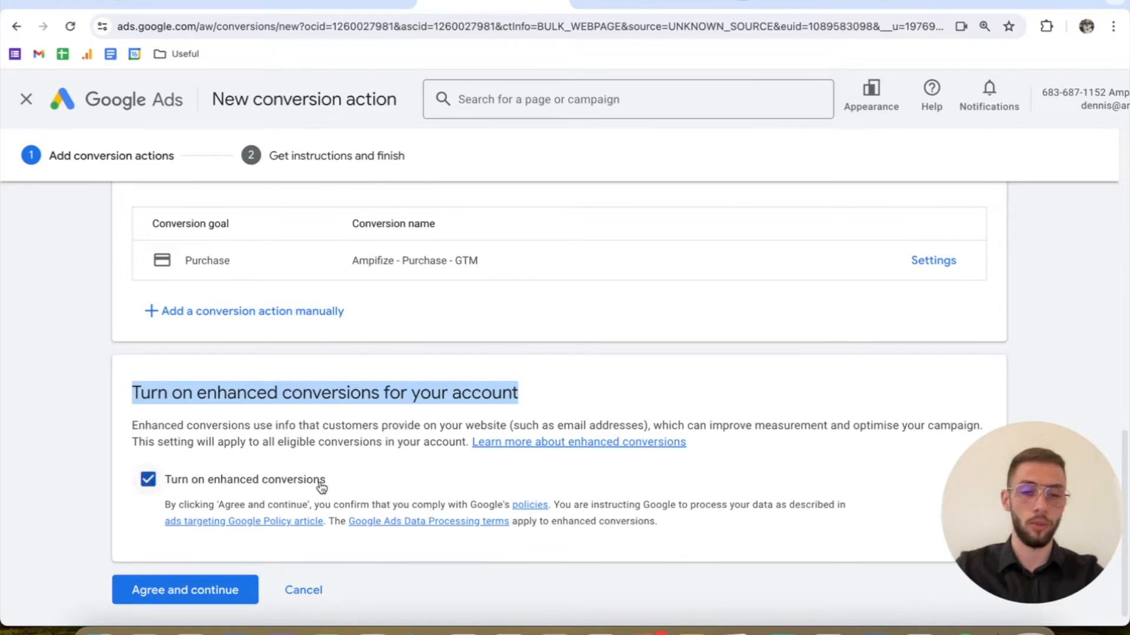
left_click(246, 586)
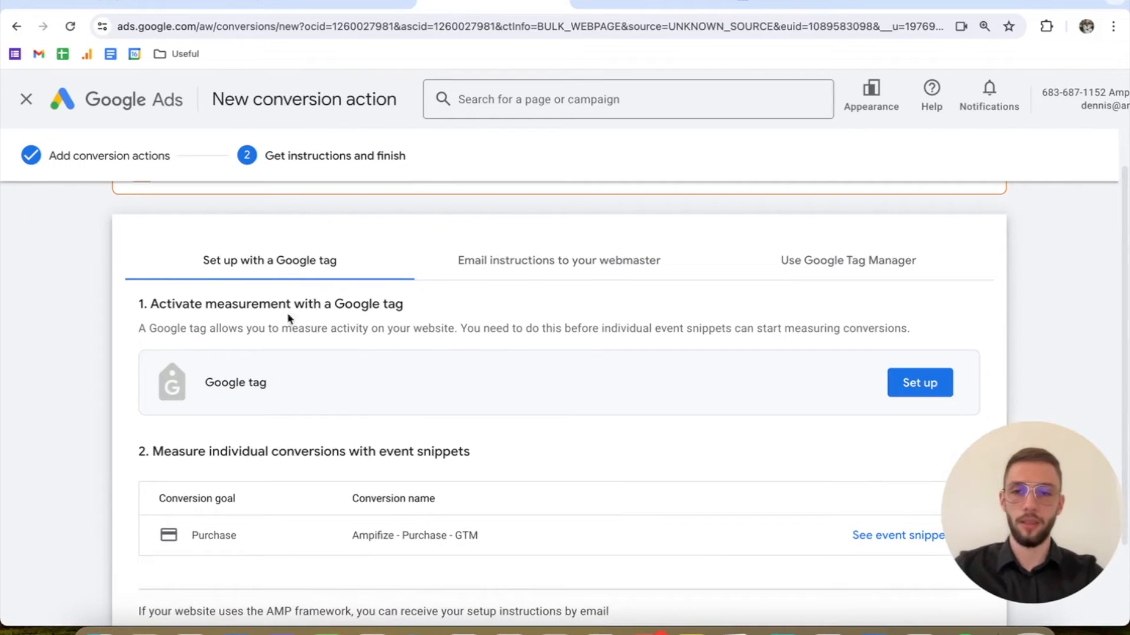
Step: Show the Google Tag Manager setup instructions and review the conversion ID and the conversion label for Ampifize - Purchase - GTM
scroll(461, 373, "up", 1)
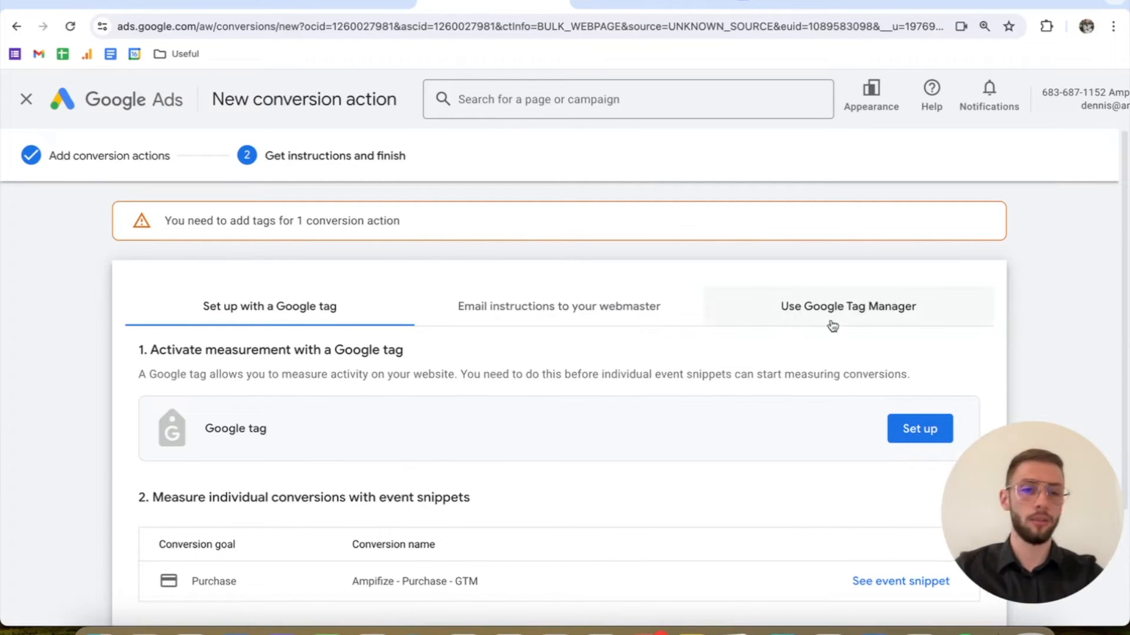
left_click(856, 314)
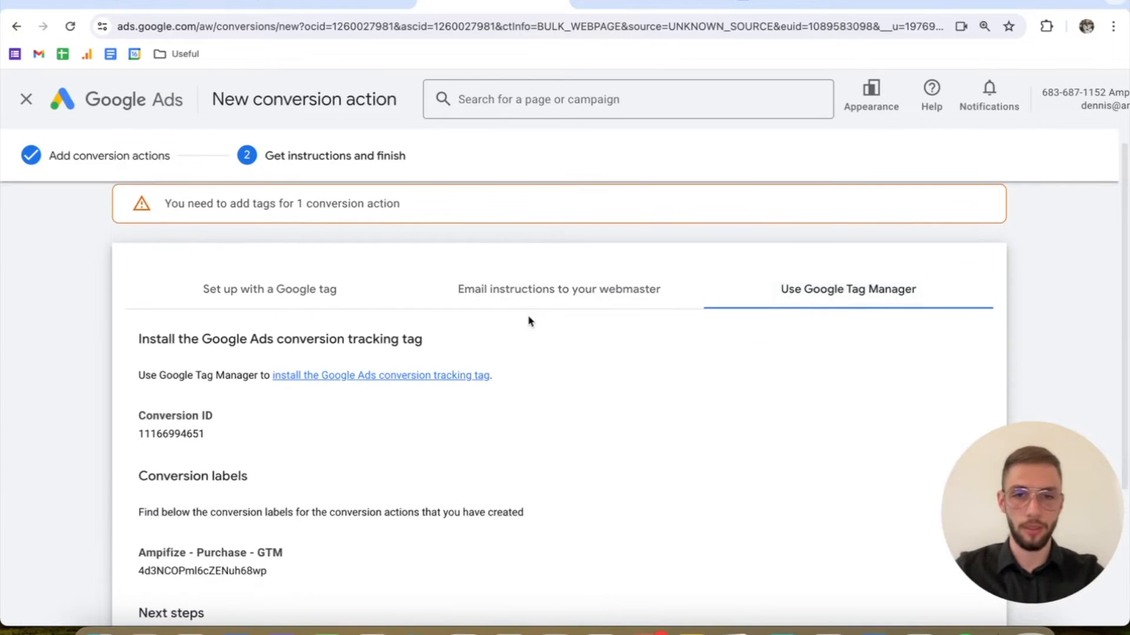
left_click_drag(135, 352, 224, 353)
left_click(140, 411)
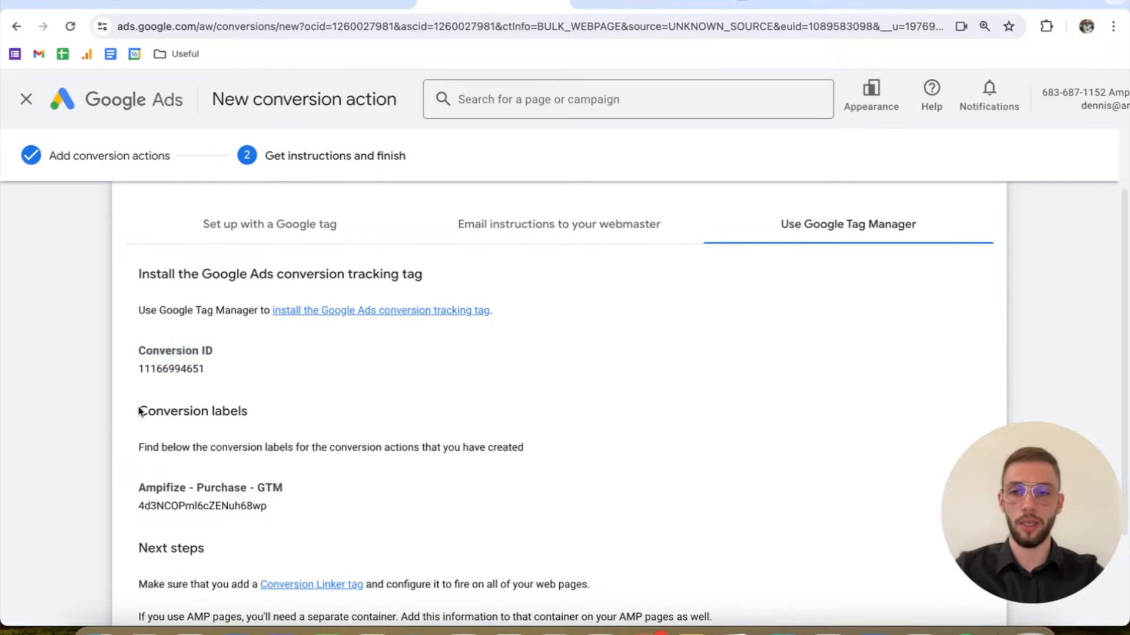
left_click_drag(140, 411, 245, 415)
scroll(253, 424, "down", 2)
left_click(228, 384)
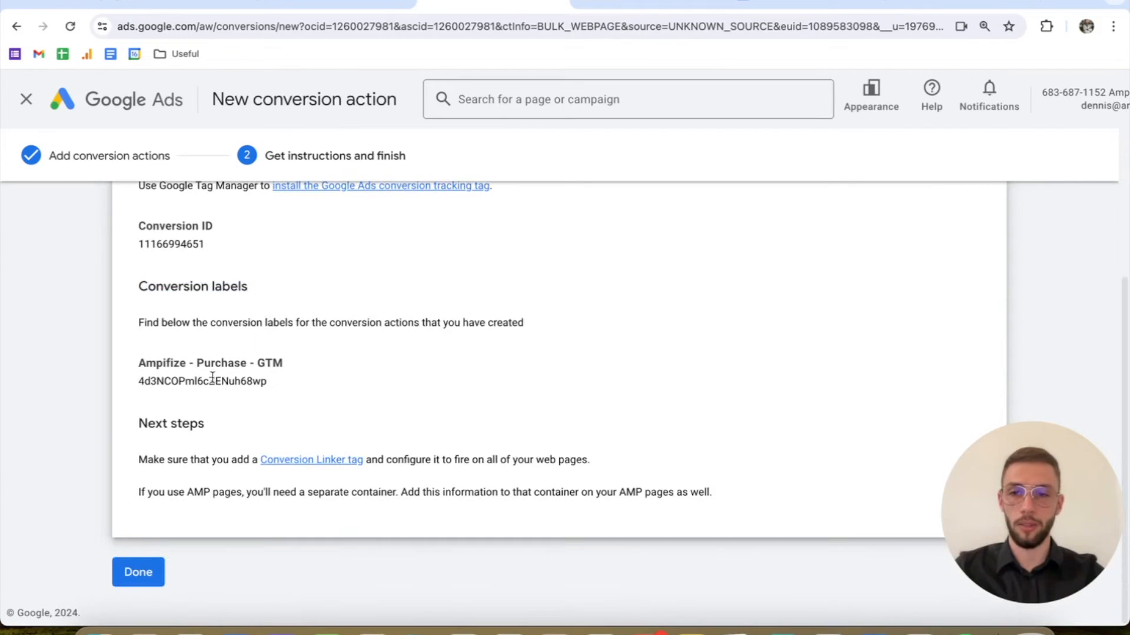
left_click_drag(145, 375, 280, 388)
left_click(280, 389)
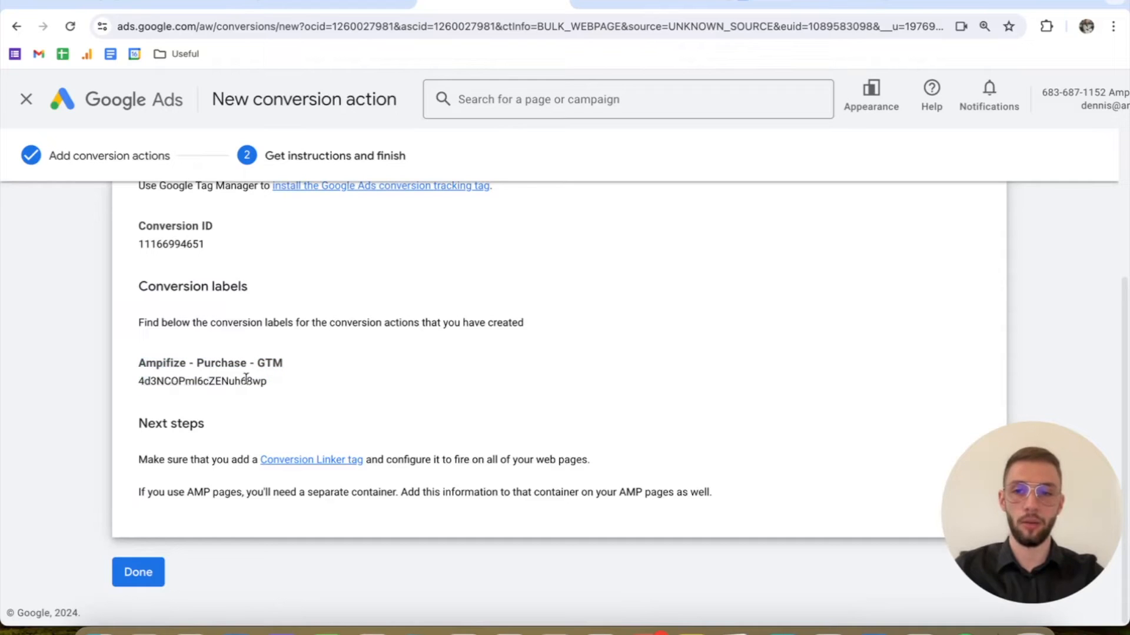
scroll(218, 386, "up", 1)
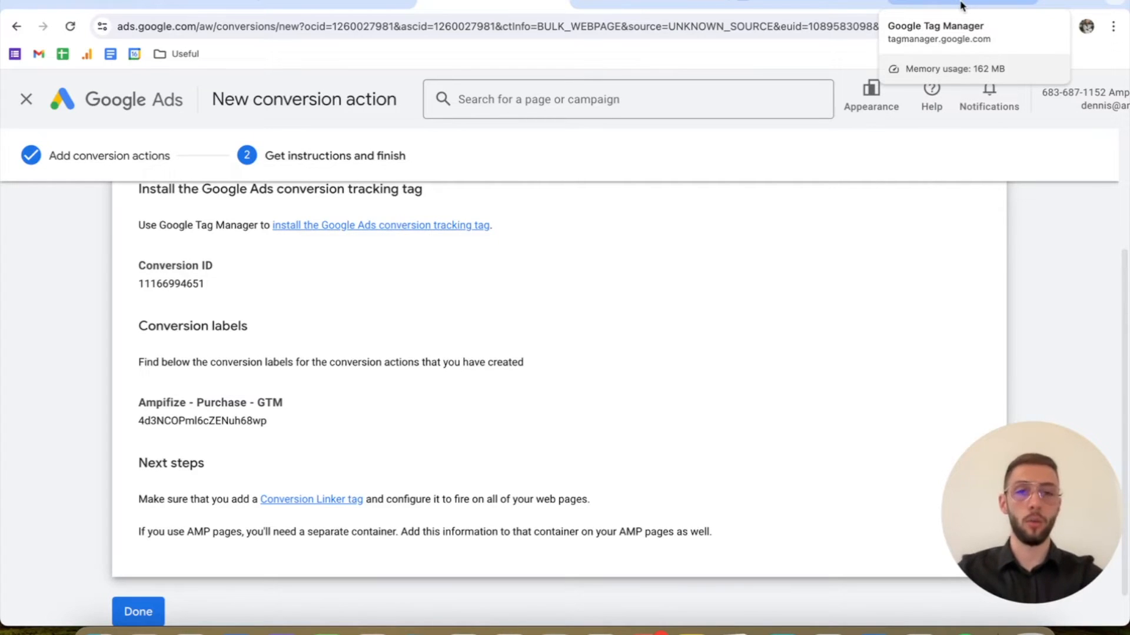
Step: Switch to Google Tag Manager and show the tags of the Amplifize container
left_click(961, 5)
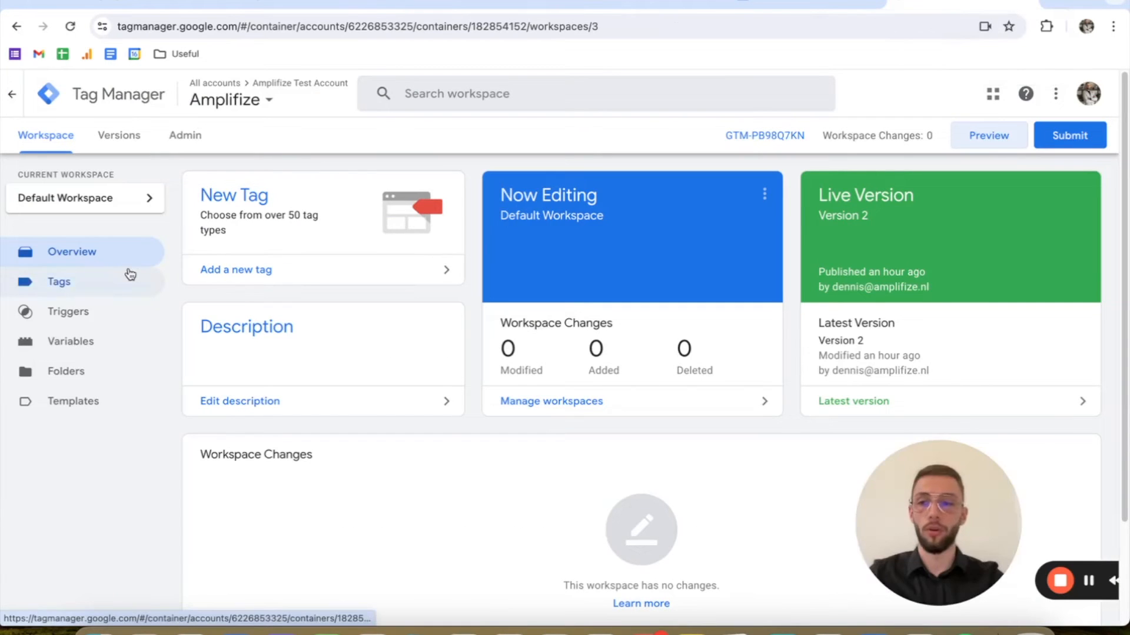
left_click(131, 280)
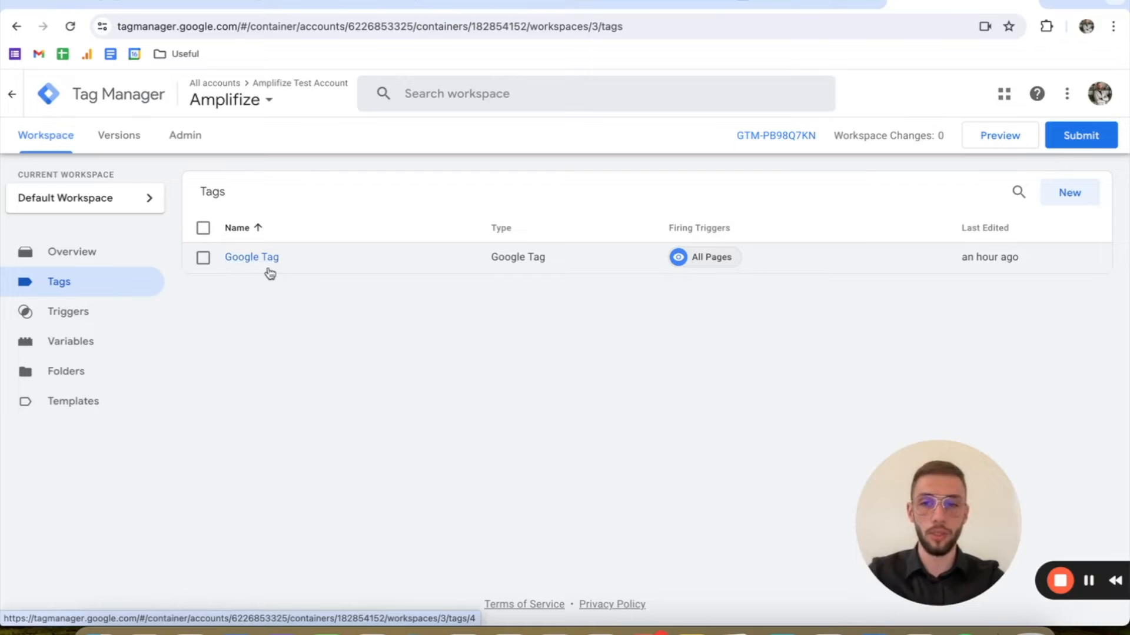
Step: Start a new tag of type Google Tag and locate its Tag ID setting
left_click(1083, 202)
left_click(827, 217)
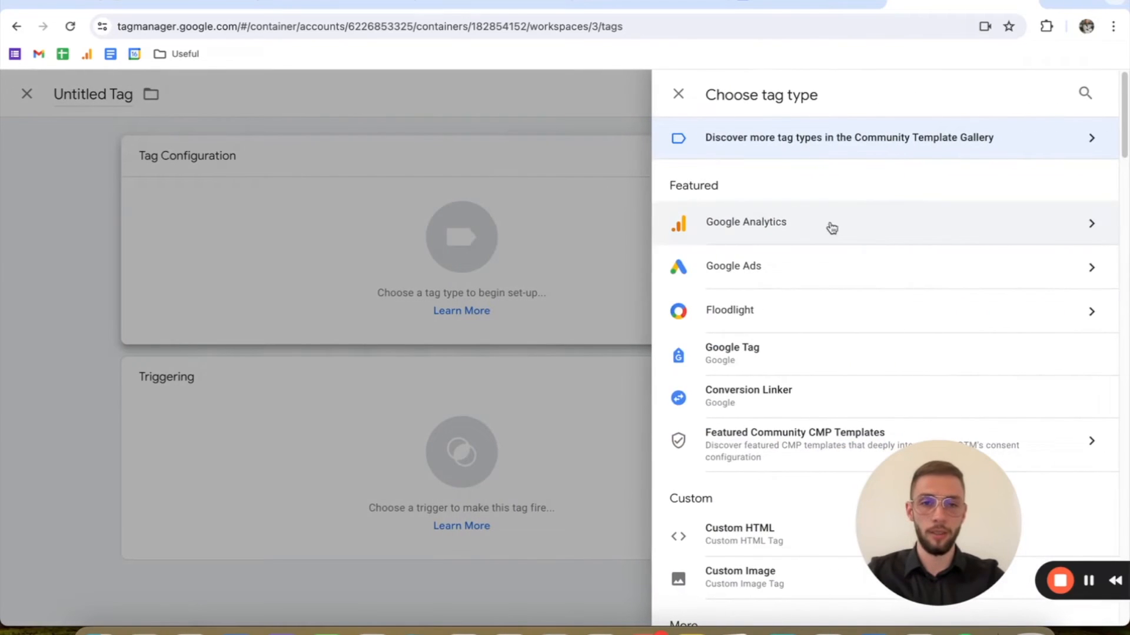
left_click(814, 355)
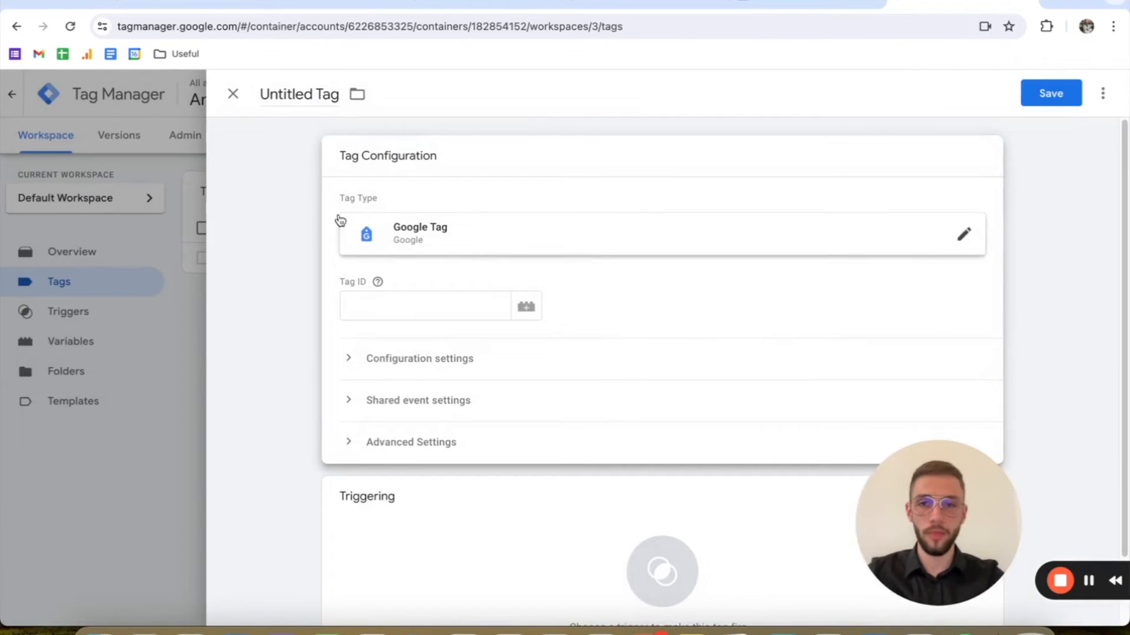
left_click_drag(331, 281, 446, 269)
left_click(446, 270)
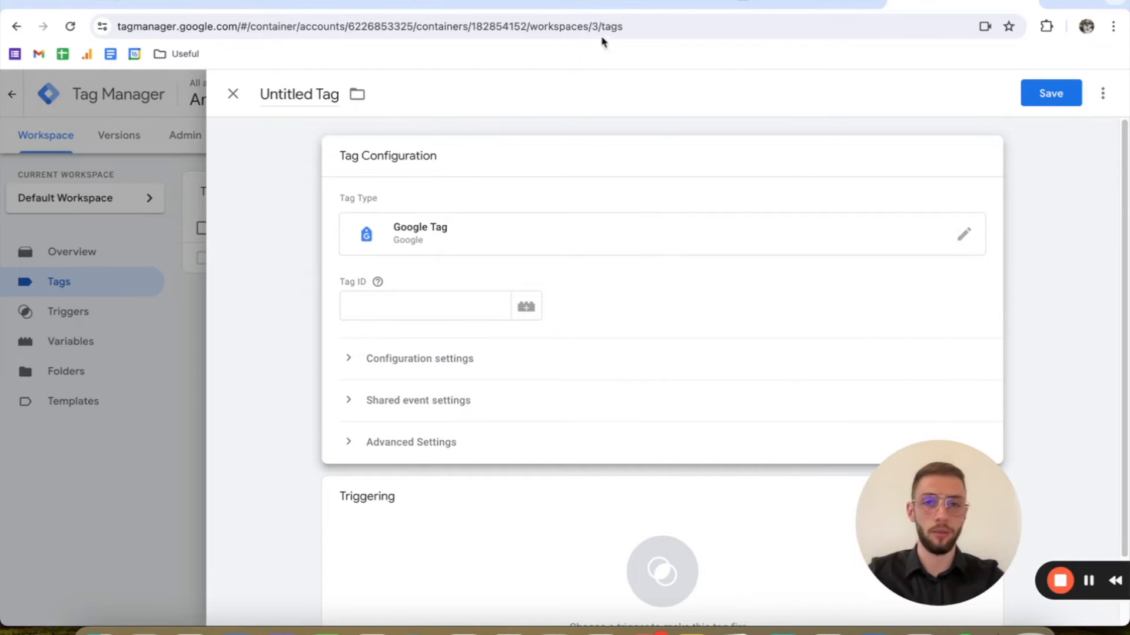
Step: Switch to Google Analytics, close the web stream details and return to the property's home page
left_click(601, 5)
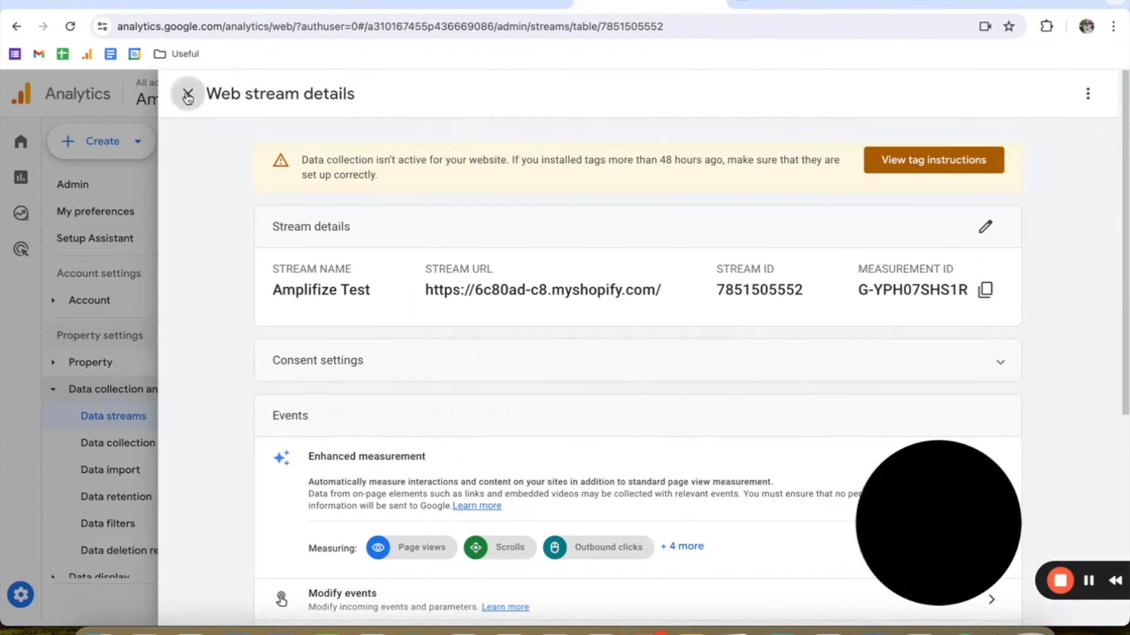
left_click(188, 93)
left_click(21, 141)
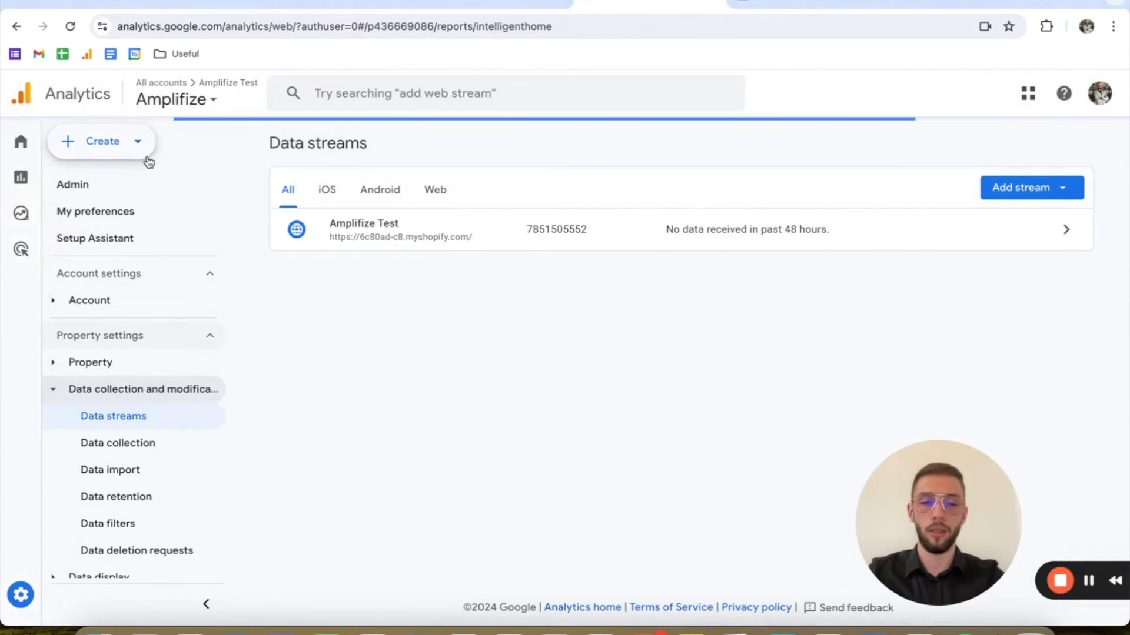
scroll(247, 249, "down", 1)
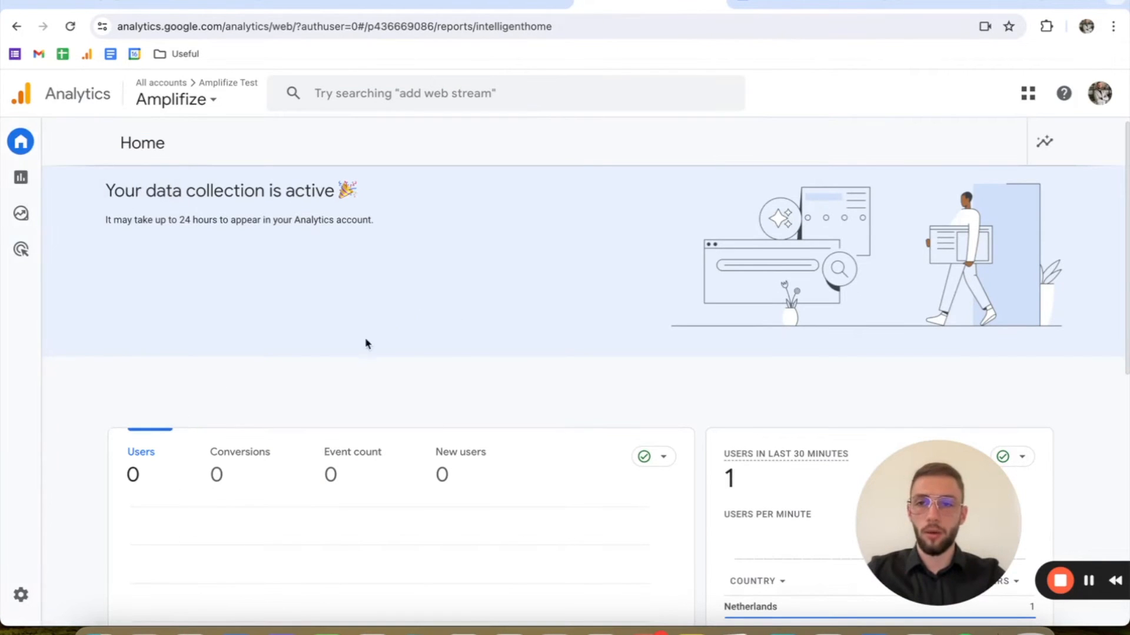
Step: Open the Amplifize Test web stream from the property's data streams and copy its measurement ID
left_click(18, 597)
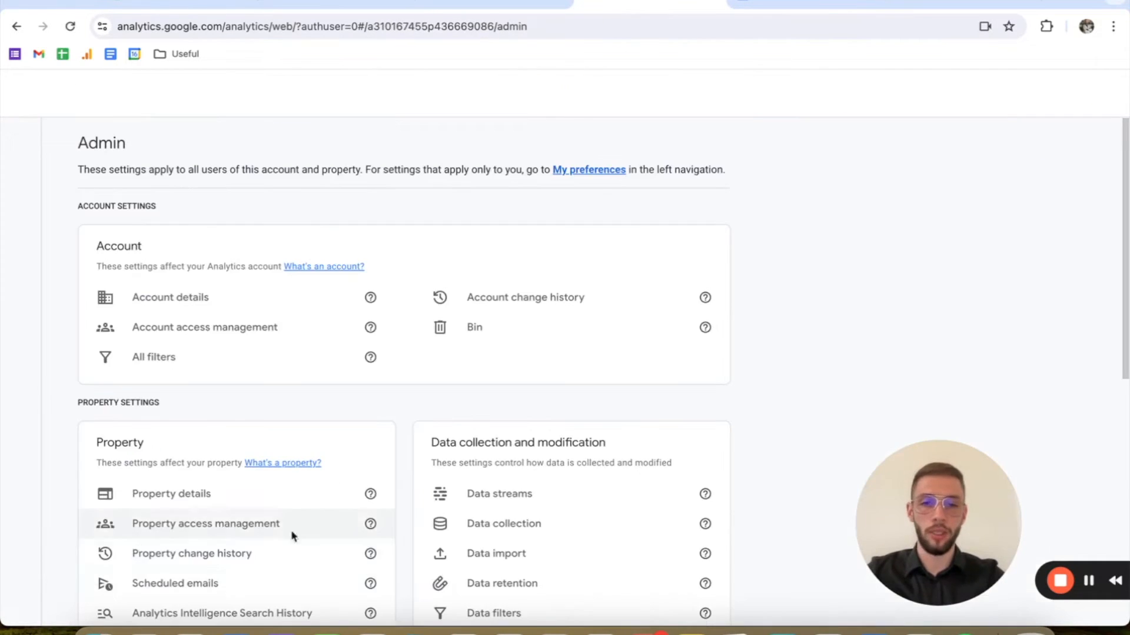
left_click(672, 494)
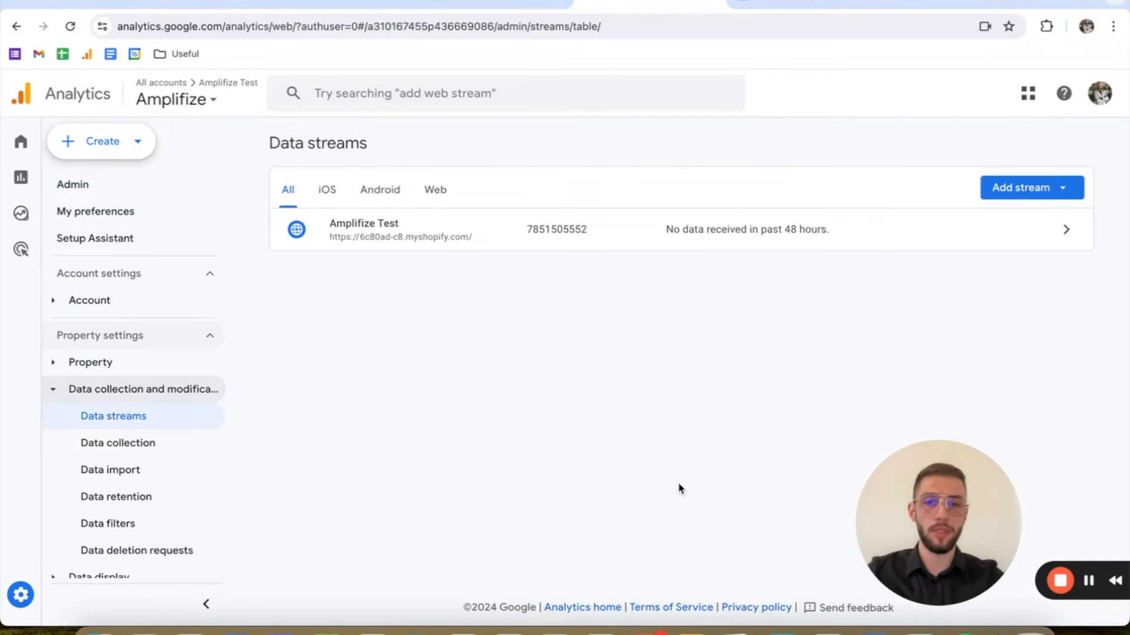
left_click(794, 245)
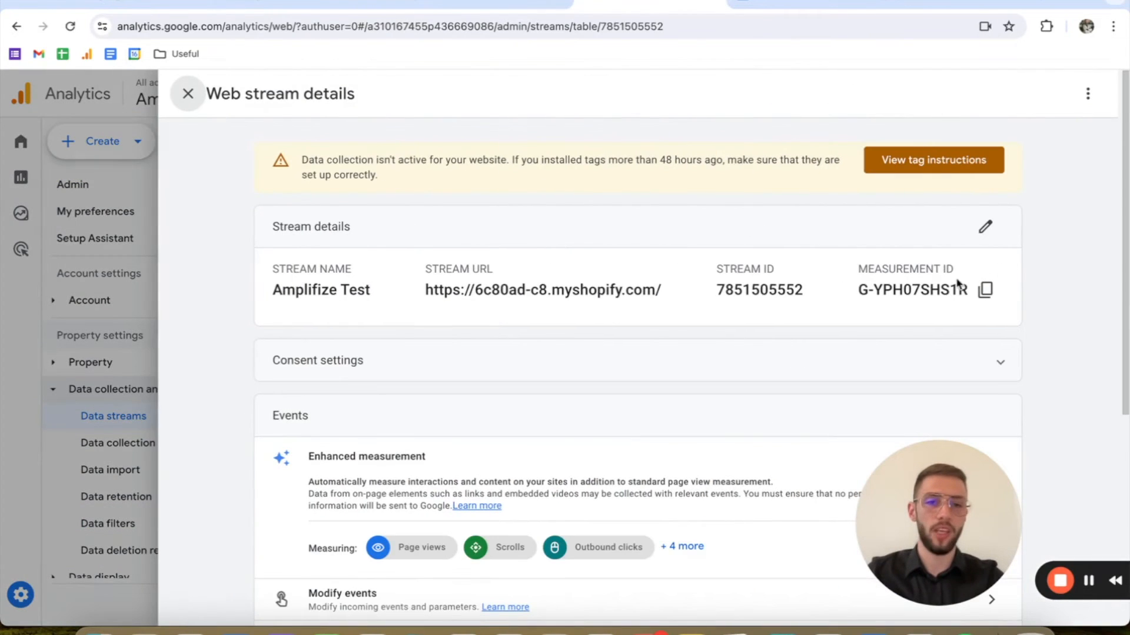
left_click_drag(859, 288, 970, 290)
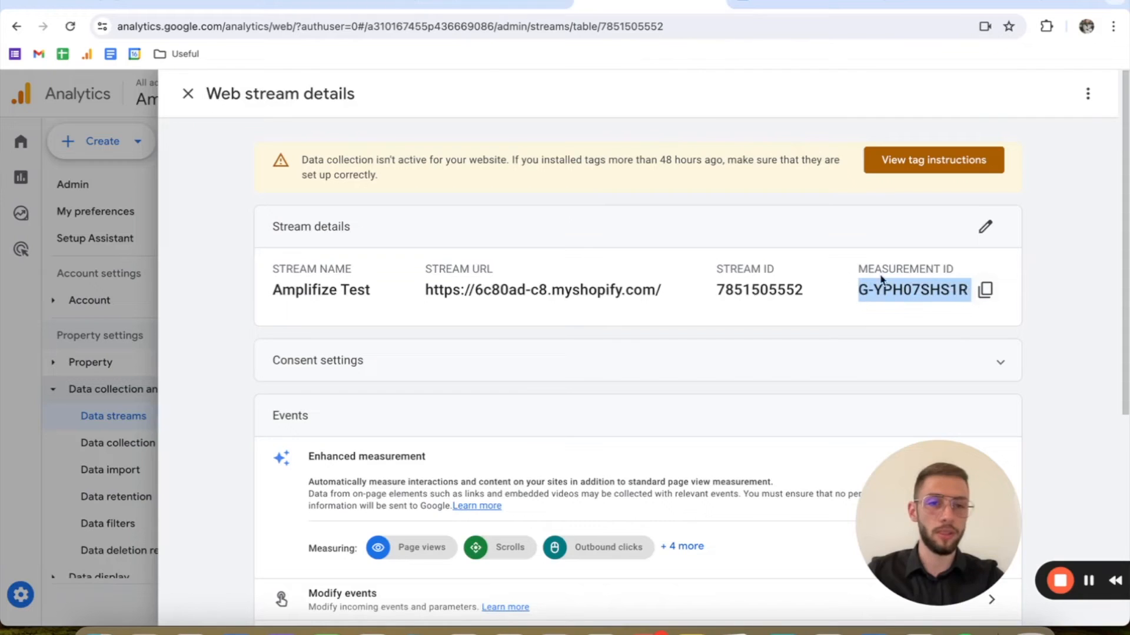
left_click(985, 289)
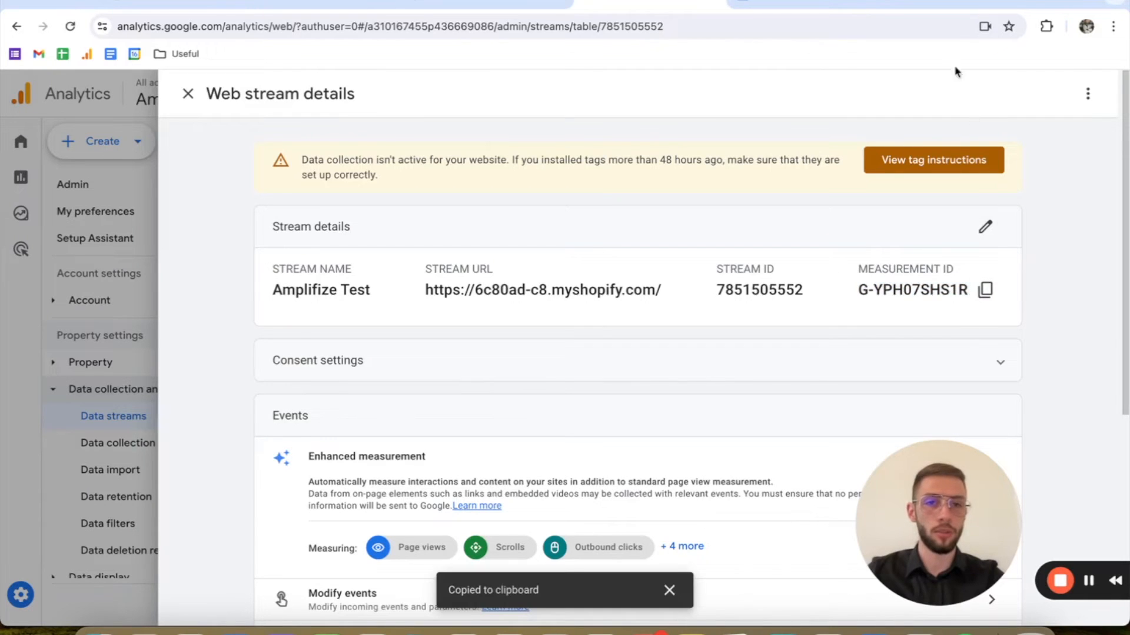
Step: In Google Tag Manager, give the new Google Tag the copied measurement ID and the All Pages trigger, and discard the tag
left_click(897, 12)
left_click(447, 298)
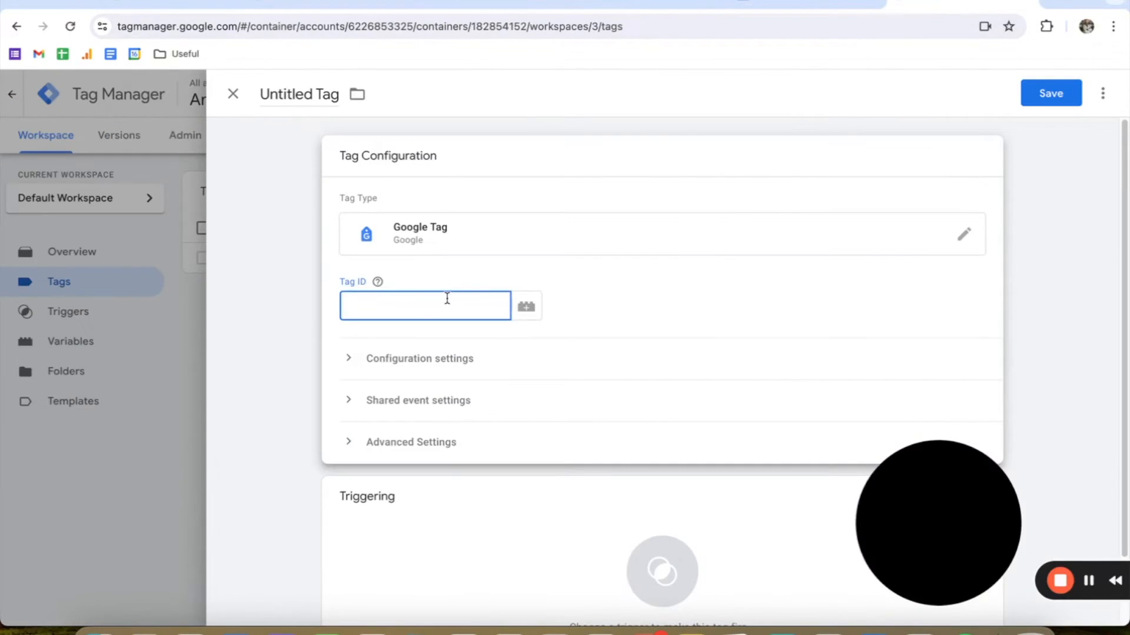
key("super+v")
scroll(518, 353, "down", 2)
left_click(549, 453)
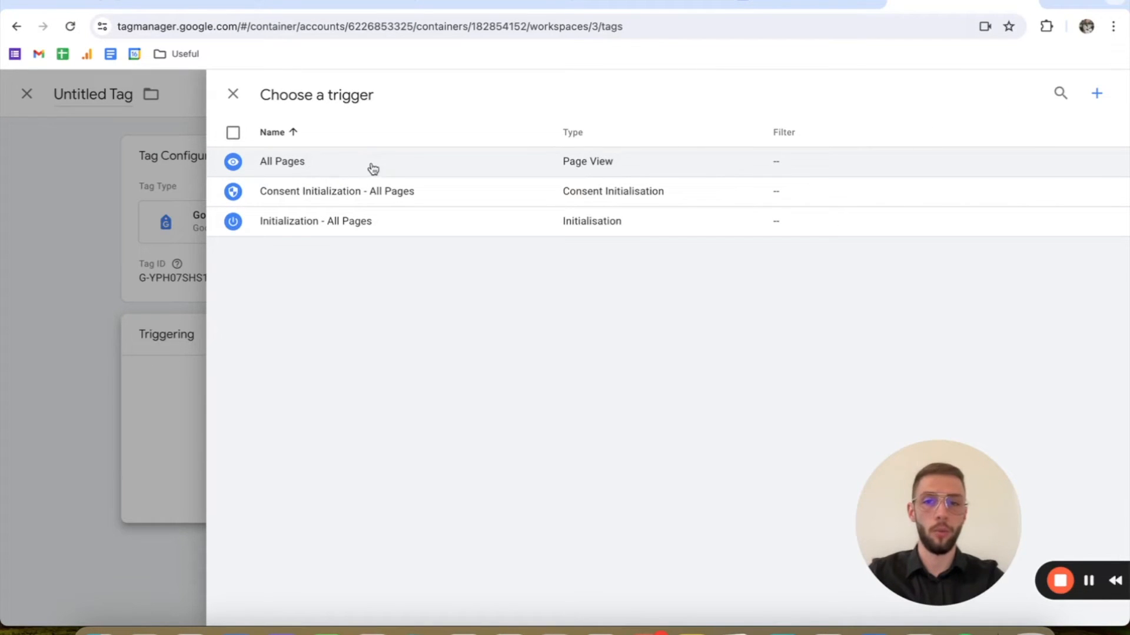
left_click(371, 169)
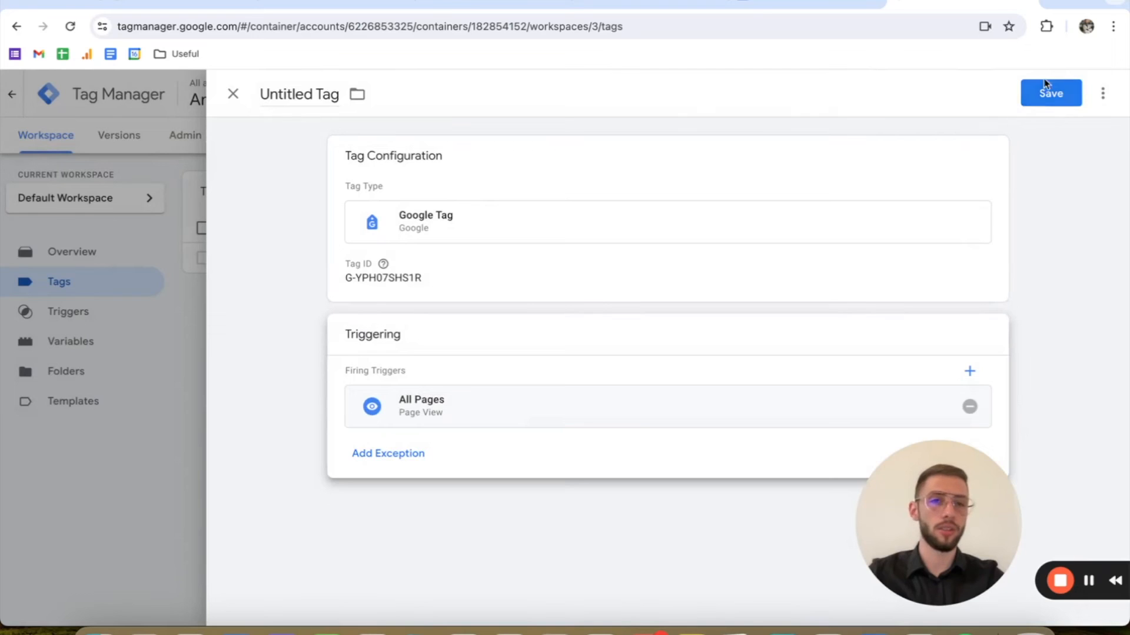
left_click(233, 94)
left_click(688, 271)
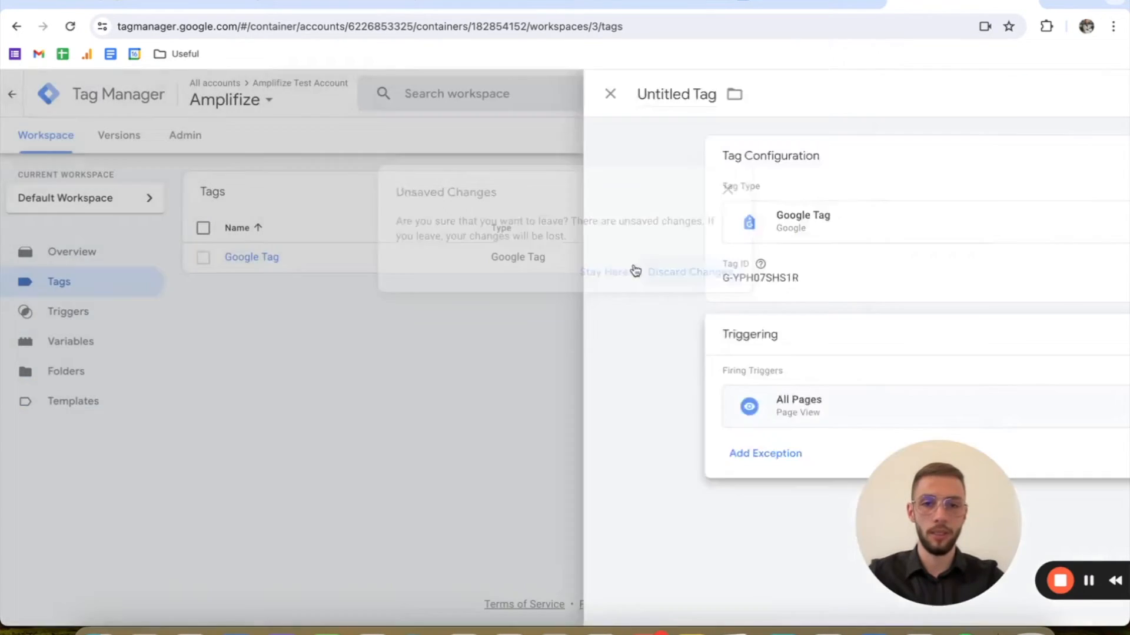
Step: Review the tag ID and firing trigger of the existing Google Tag, and close it
left_click(234, 263)
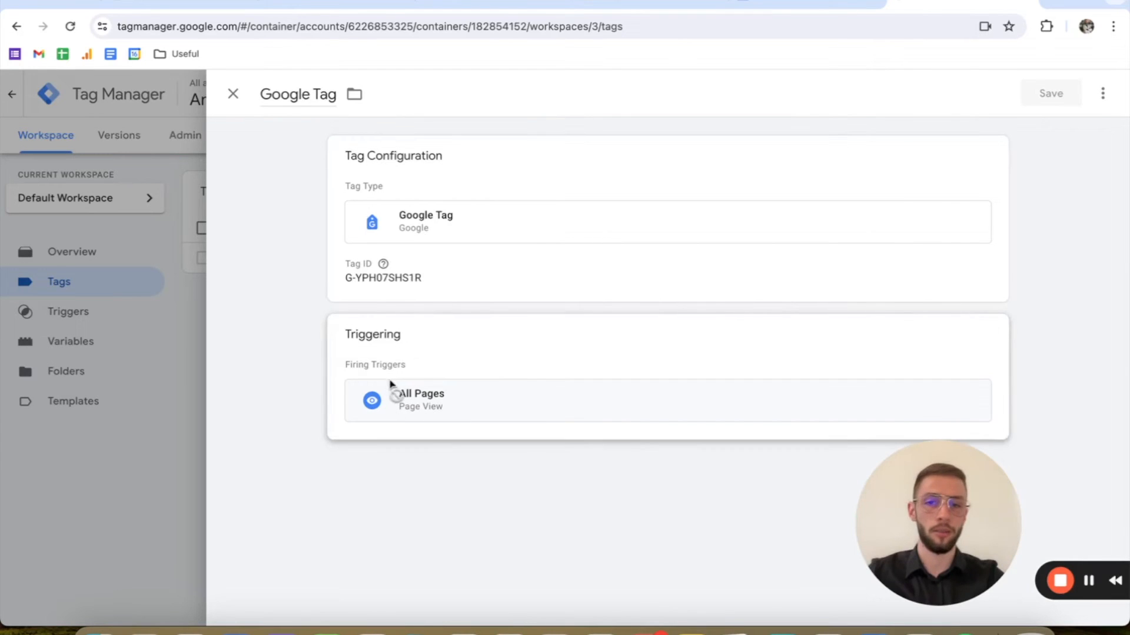
left_click(233, 95)
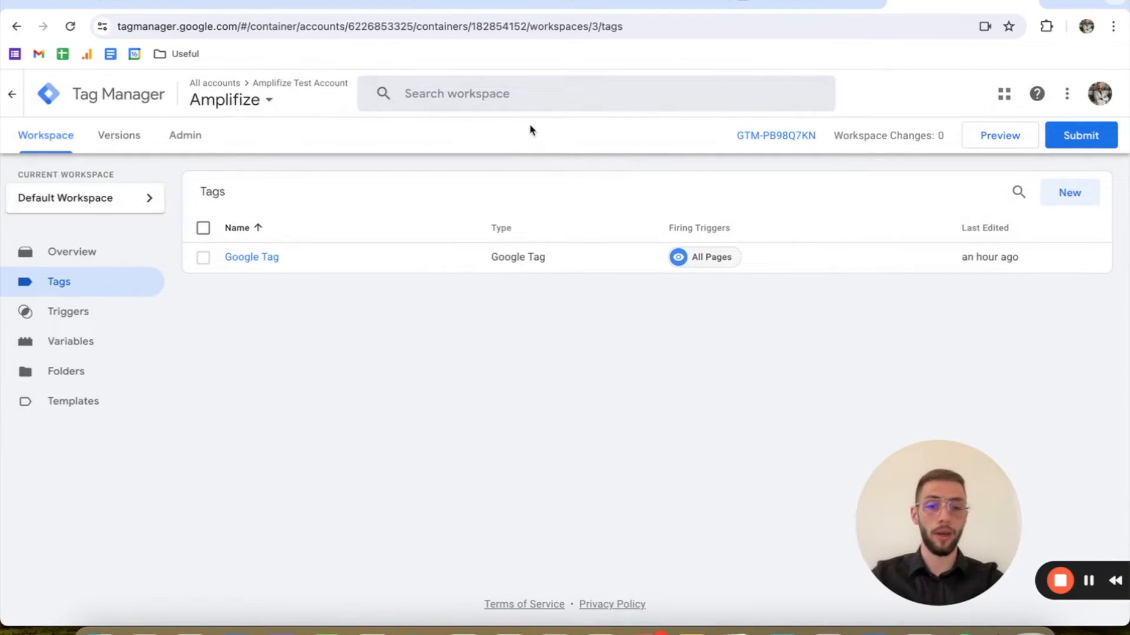
Step: Create a new tag with the Google Ads Conversion Tracking type
left_click(1089, 192)
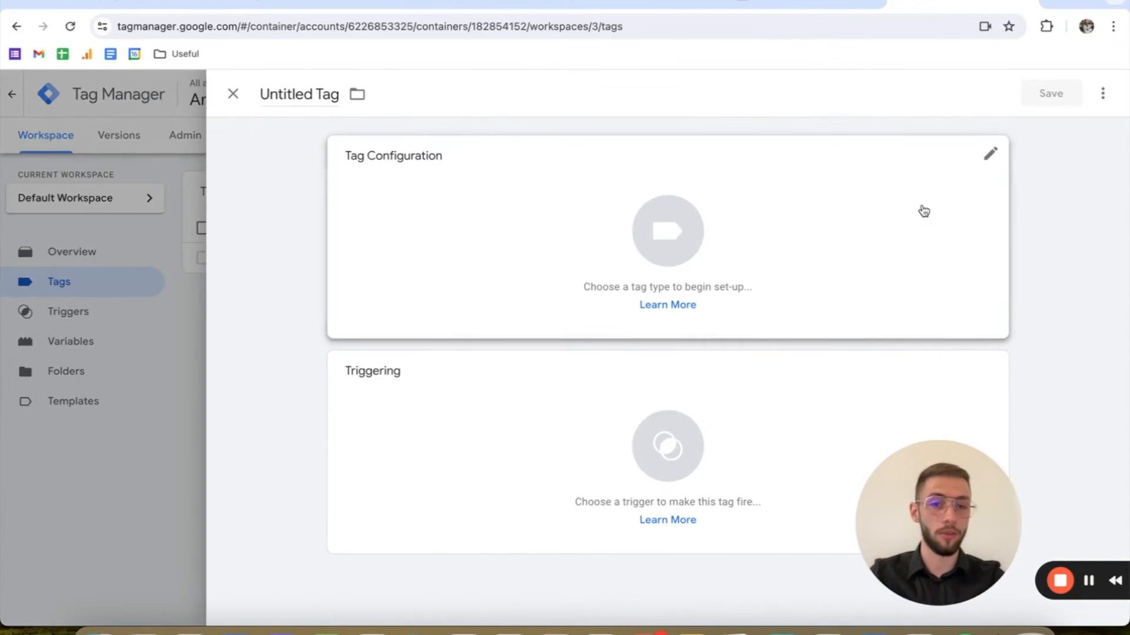
left_click(644, 217)
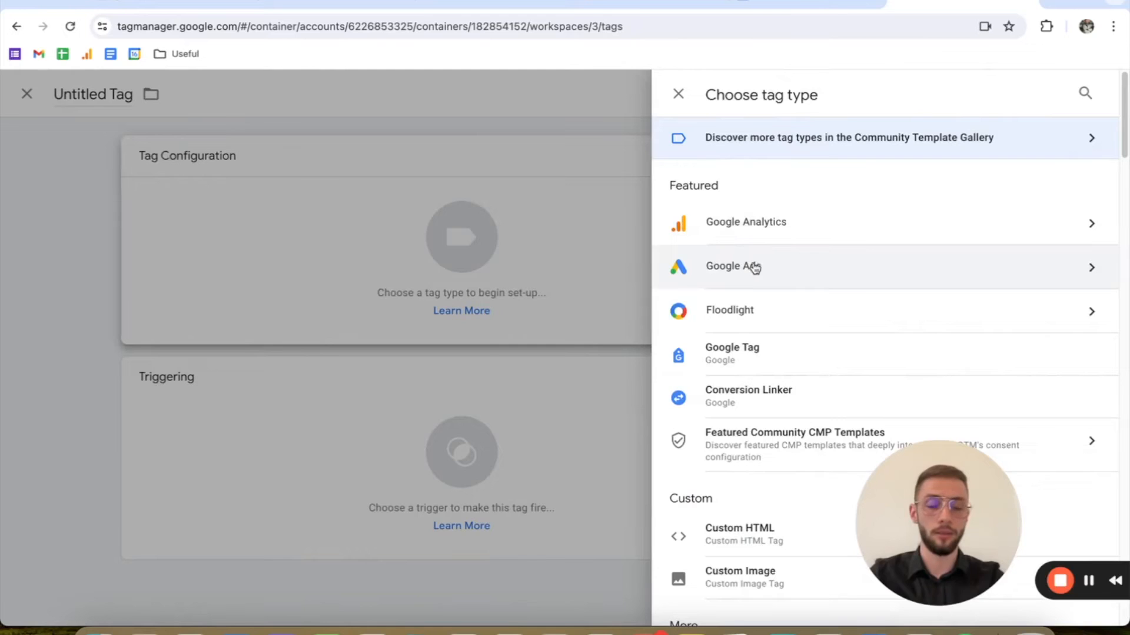
left_click(759, 270)
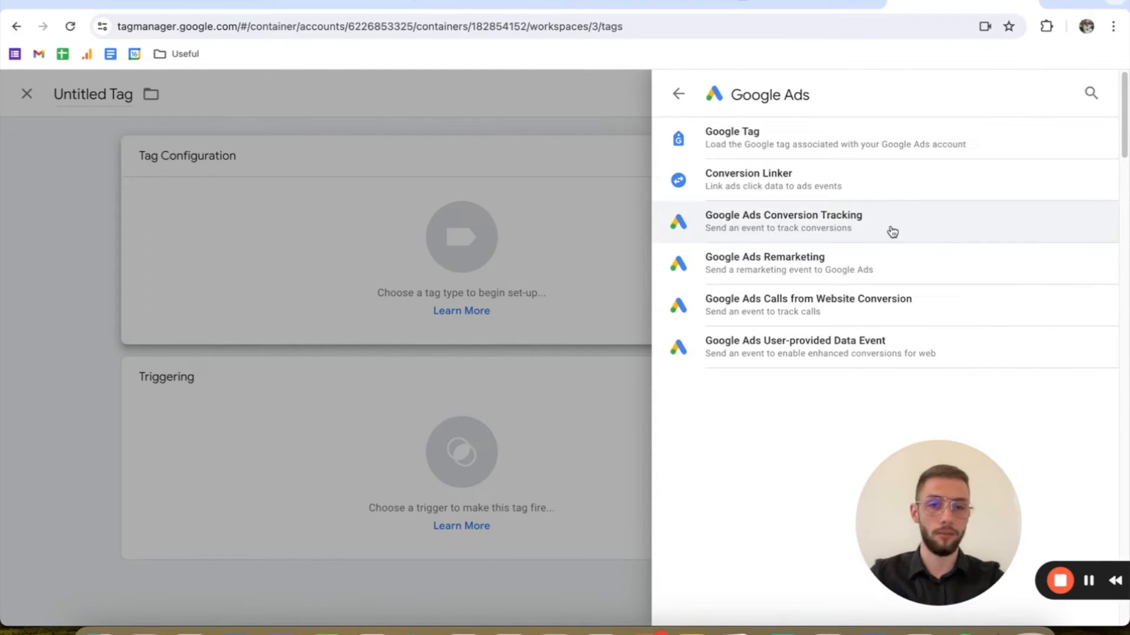
left_click(807, 228)
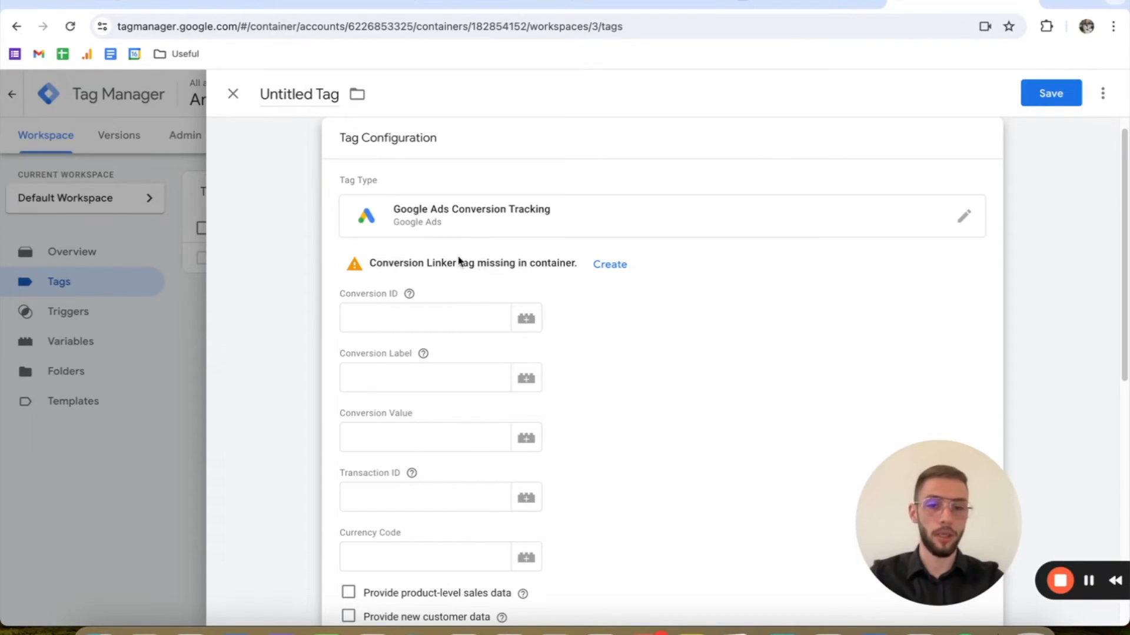
Step: Create the missing Conversion Linker tag, name it "Conversion Linker" and save it with its All Pages trigger
left_click(611, 275)
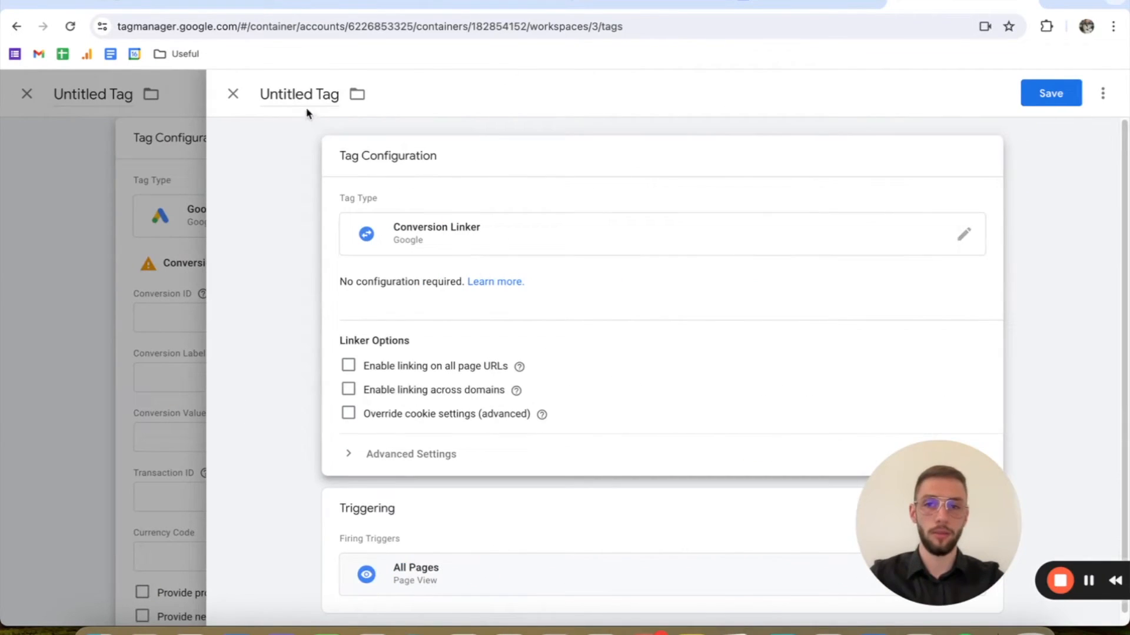
left_click(306, 96)
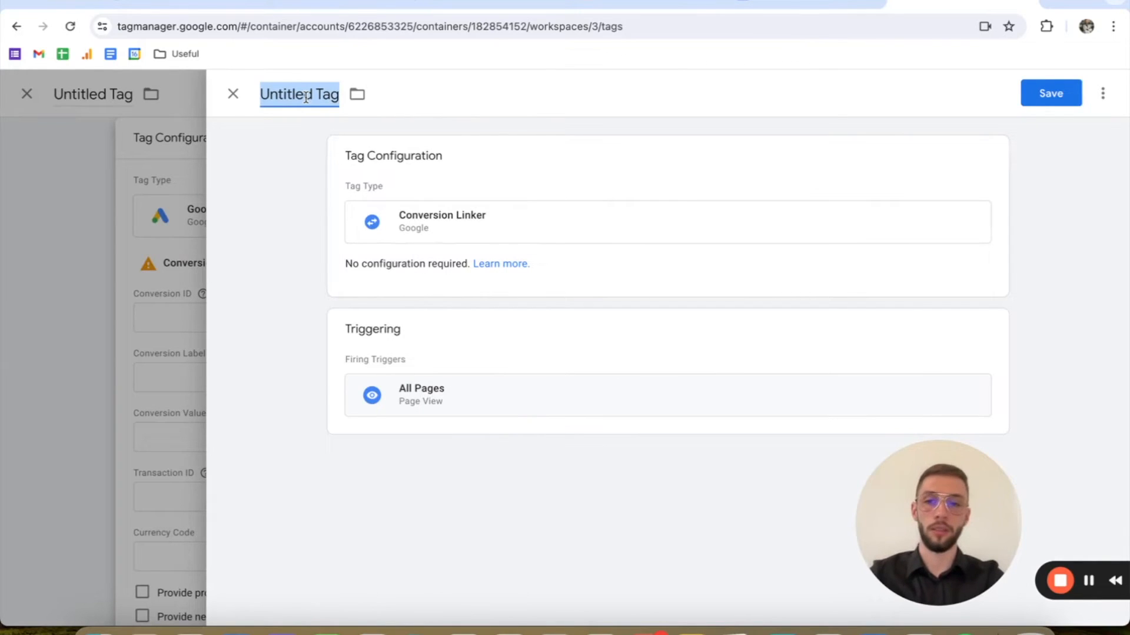
type("Conversio")
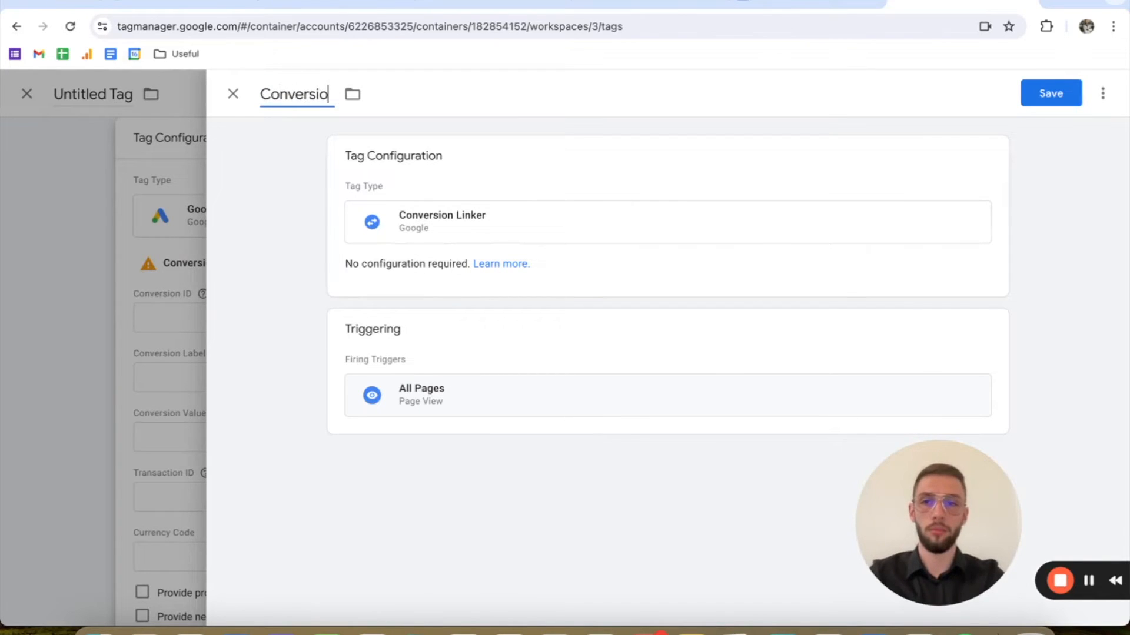
type("n Linker")
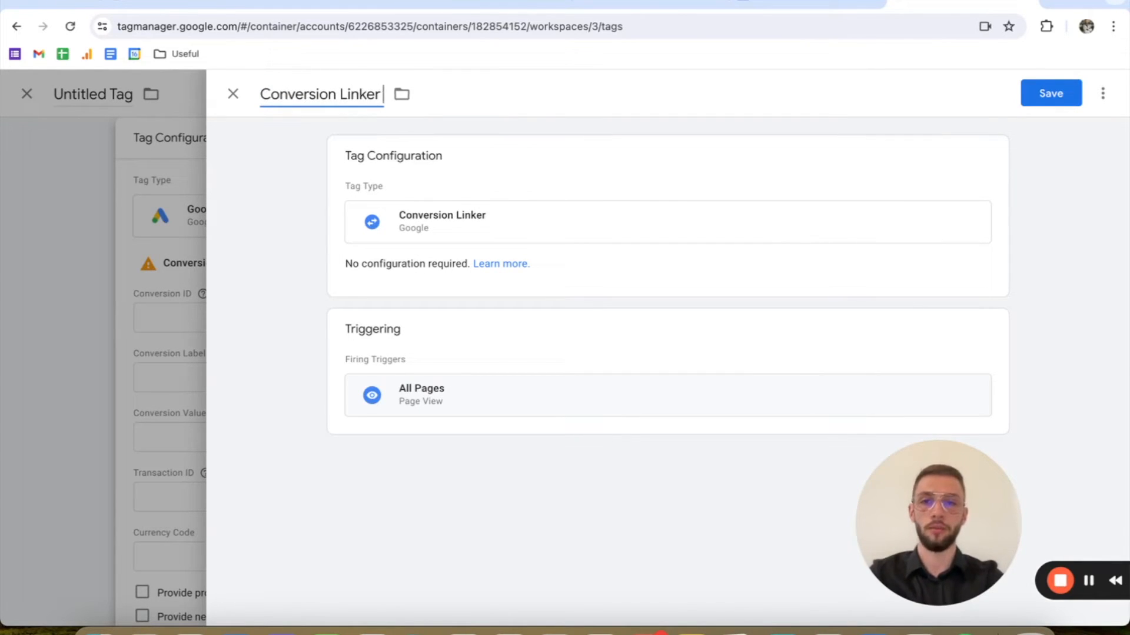
key("BackSpace")
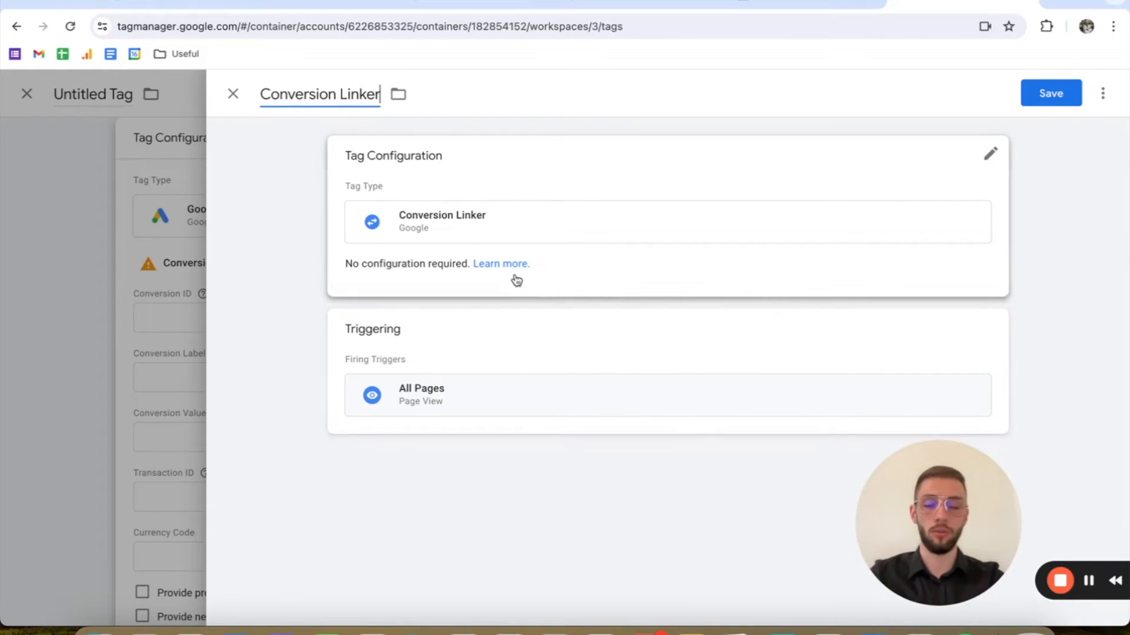
left_click(1048, 94)
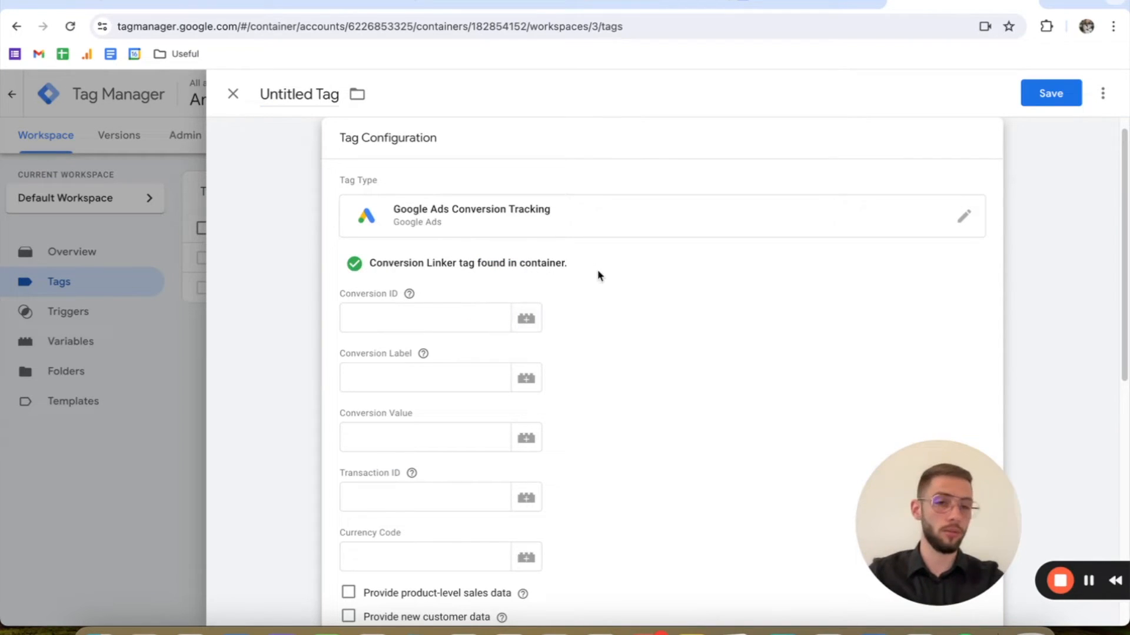
Step: Copy the conversion ID from the Google Ads conversion instructions into the Conversion ID field of the Tag Manager tag
scroll(595, 272, "down", 1)
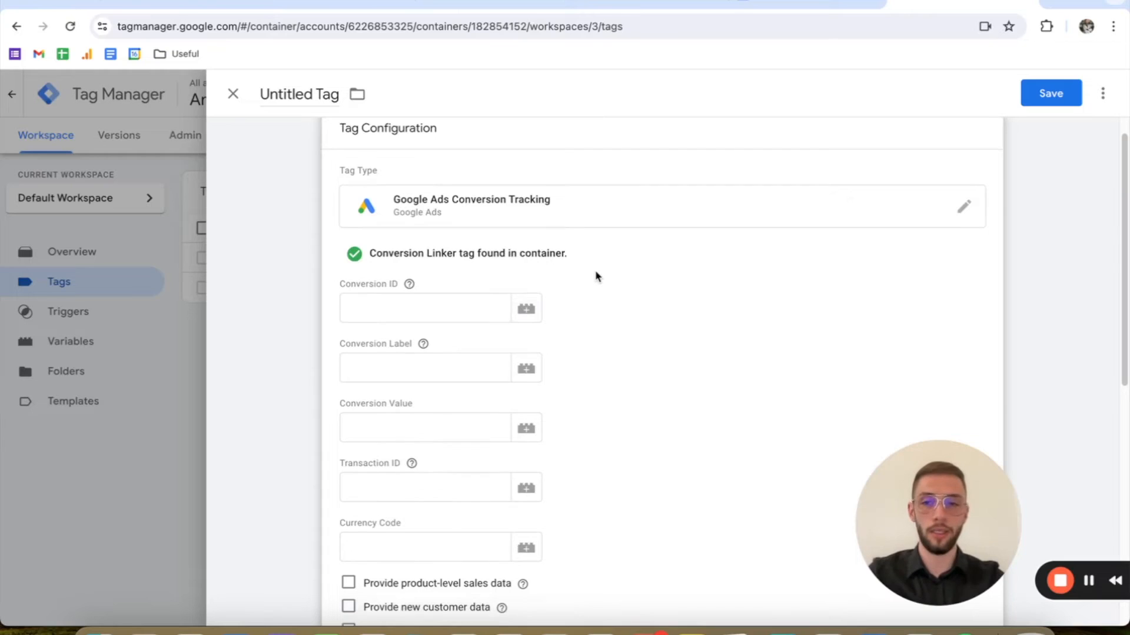
left_click(501, 4)
double_click(175, 284)
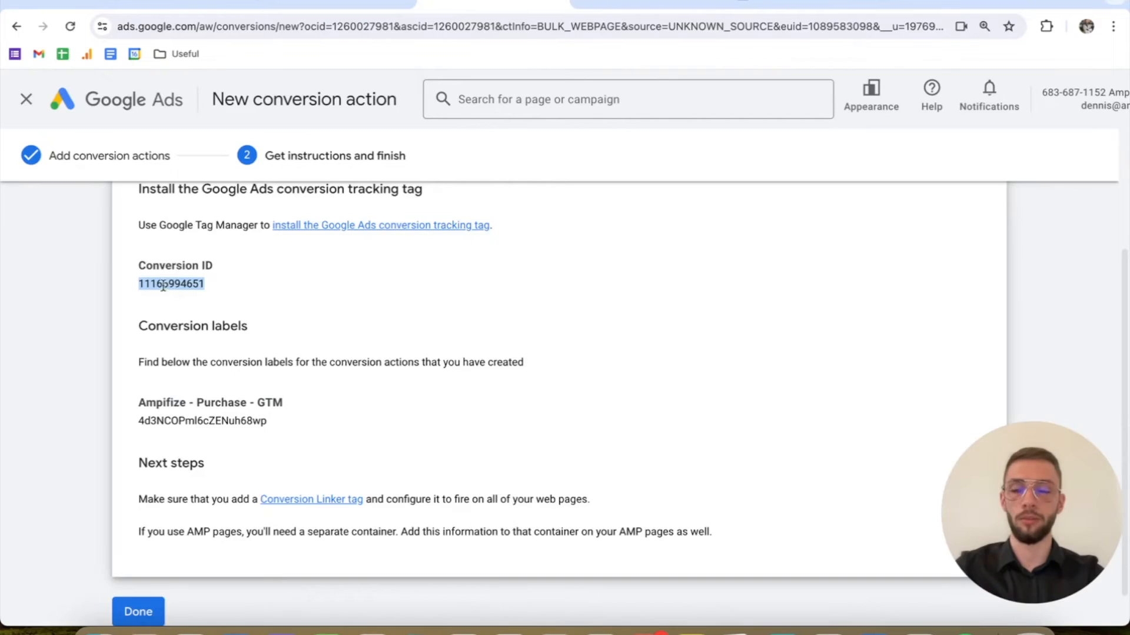
left_click(942, 4)
left_click(434, 281)
key("super+v")
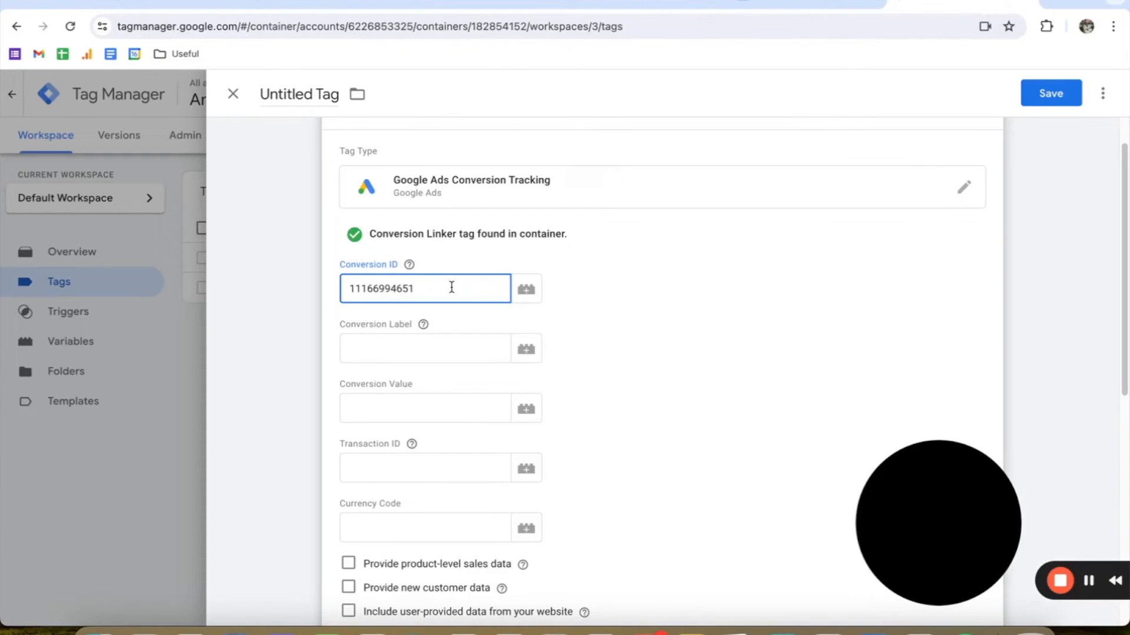
Step: Copy the "Ampifize - Purchase - GTM" label from Google Ads into the Conversion Label field of the Tag Manager tag
left_click(495, 4)
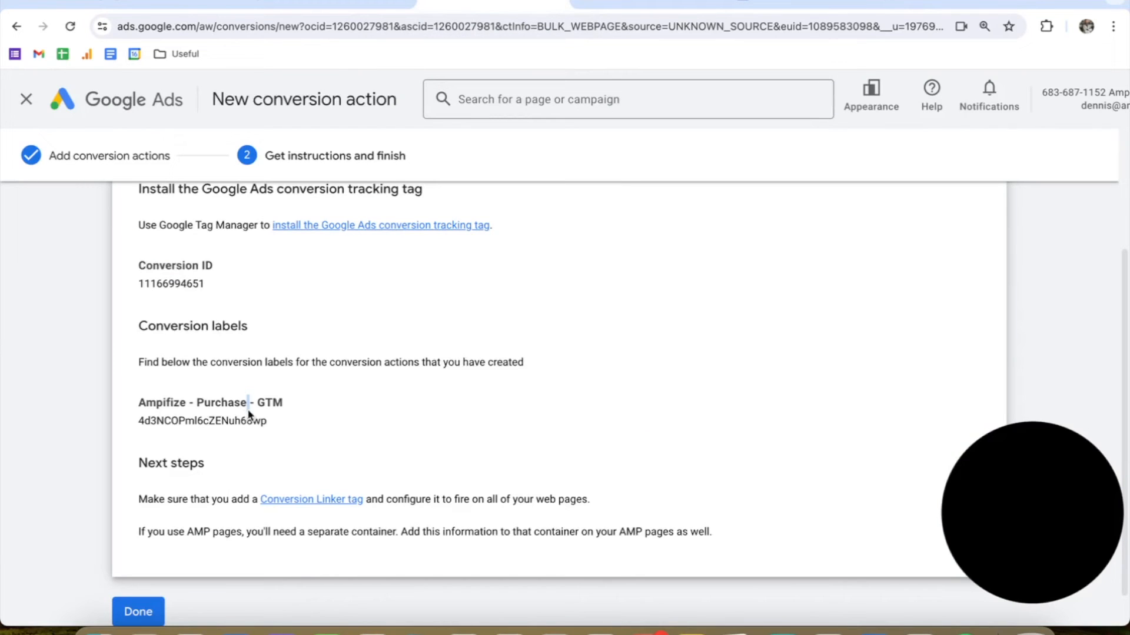
double_click(248, 415)
key("super+c")
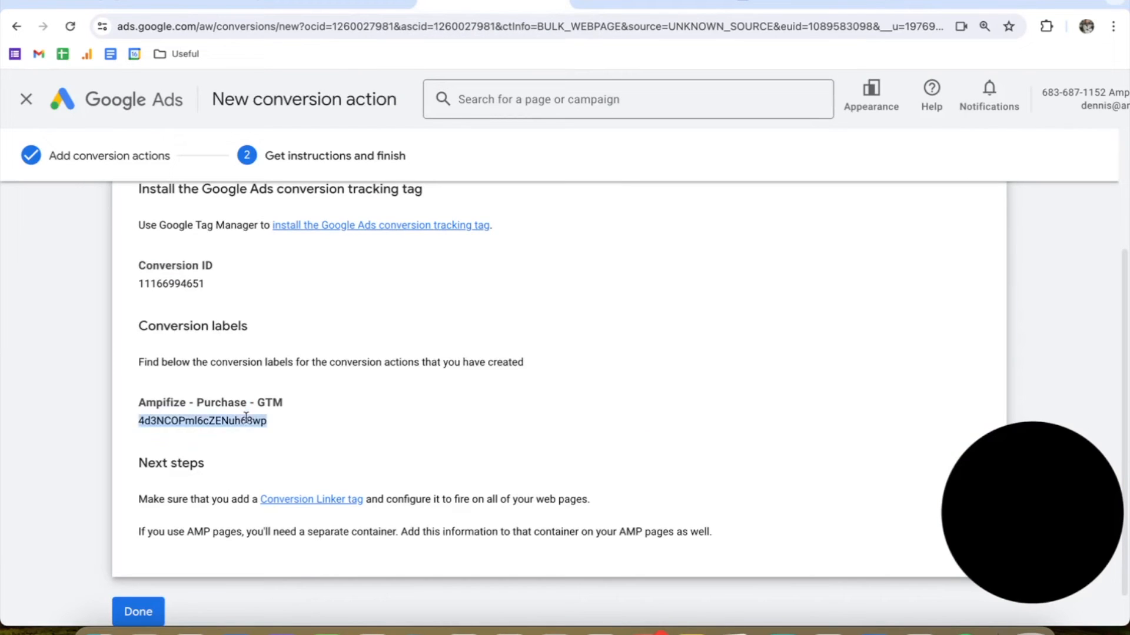
left_click(992, 6)
left_click(422, 345)
key("super+v")
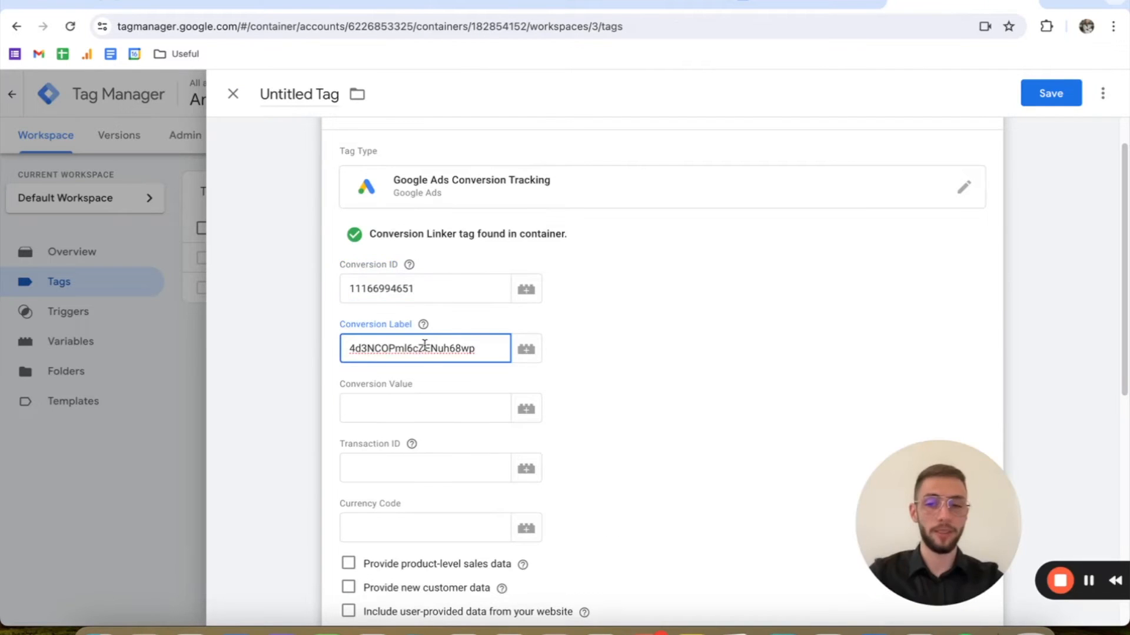
Step: For the tag's Conversion Value, start a new variable of type Data Layer Variable and name it "DLV - Value"
scroll(424, 338, "down", 2)
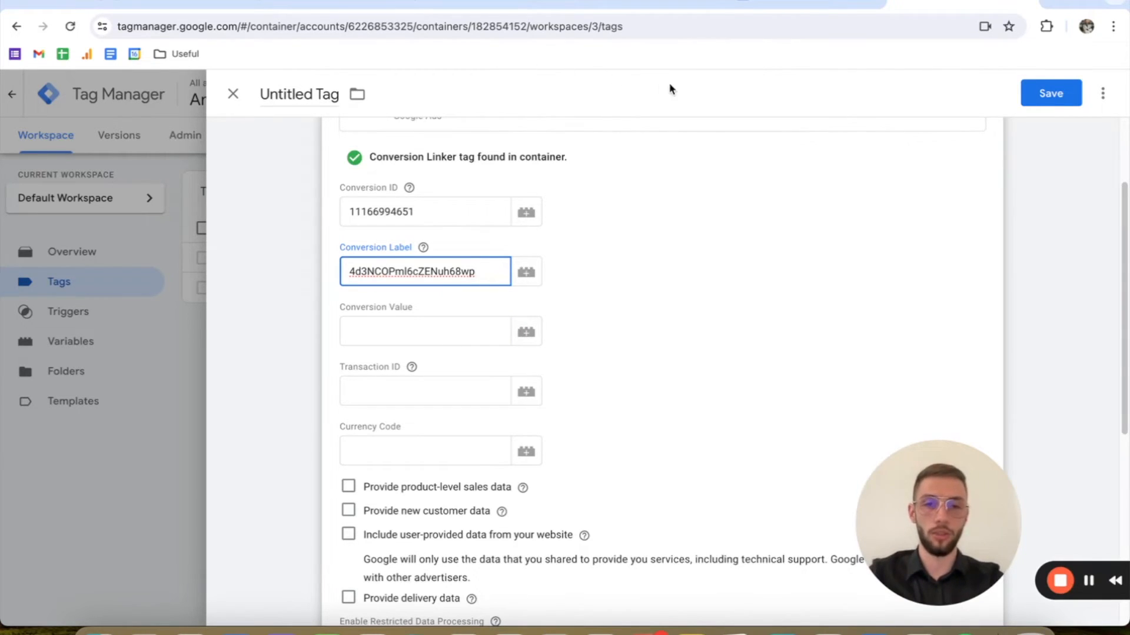
mouse_move(1127, 137)
left_mouse_down()
mouse_move(890, 142)
mouse_move(1127, 141)
left_mouse_up()
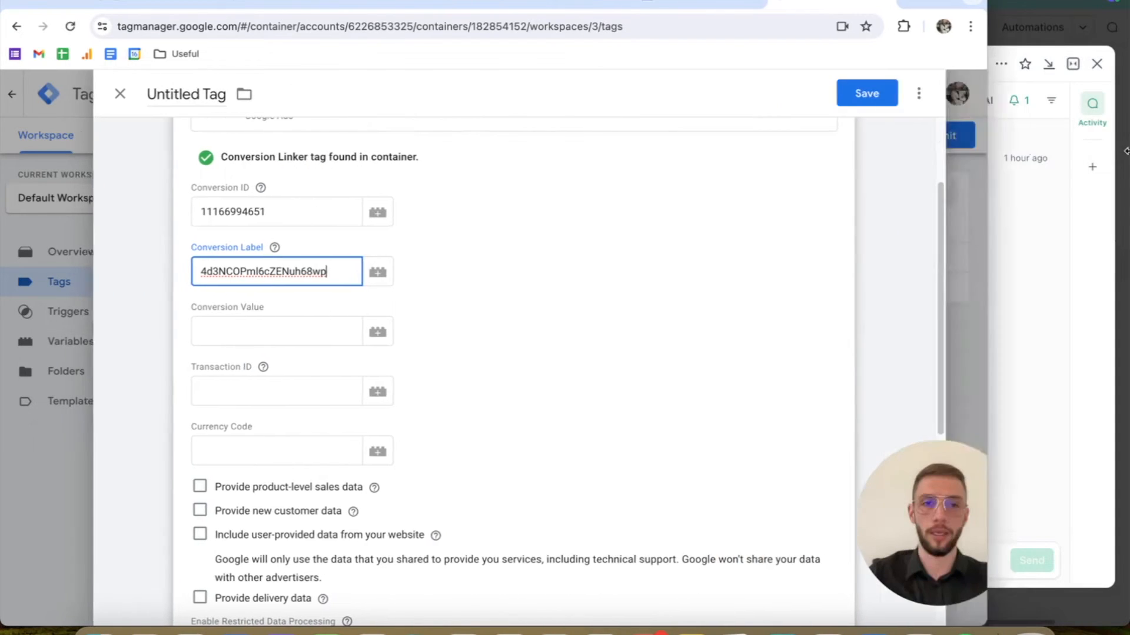
left_click(464, 330)
left_click(526, 332)
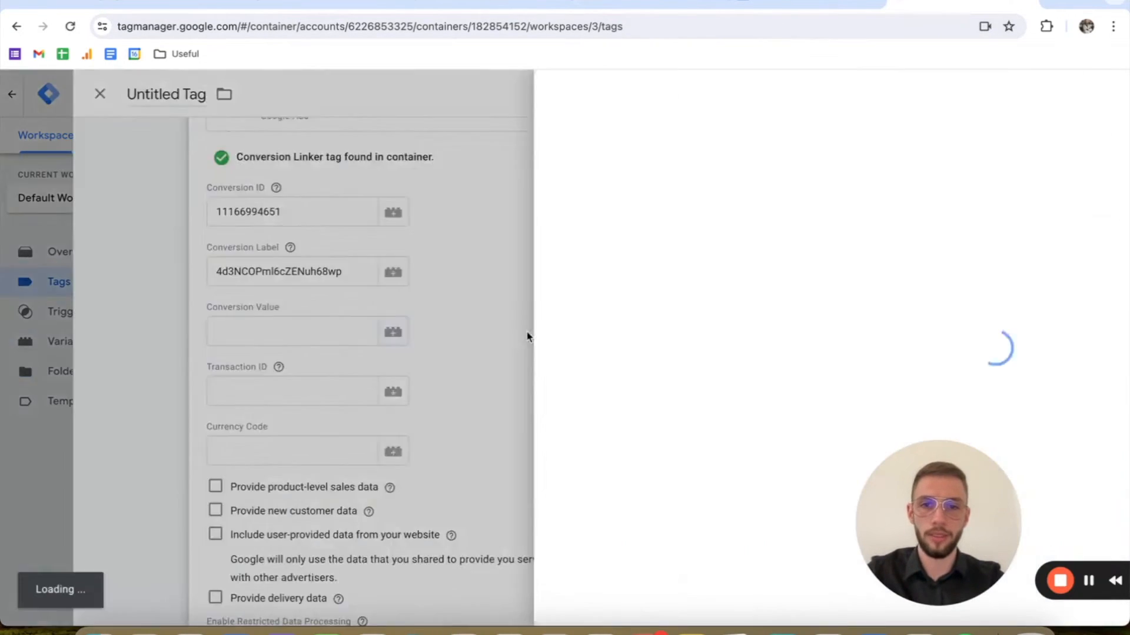
left_click(1104, 94)
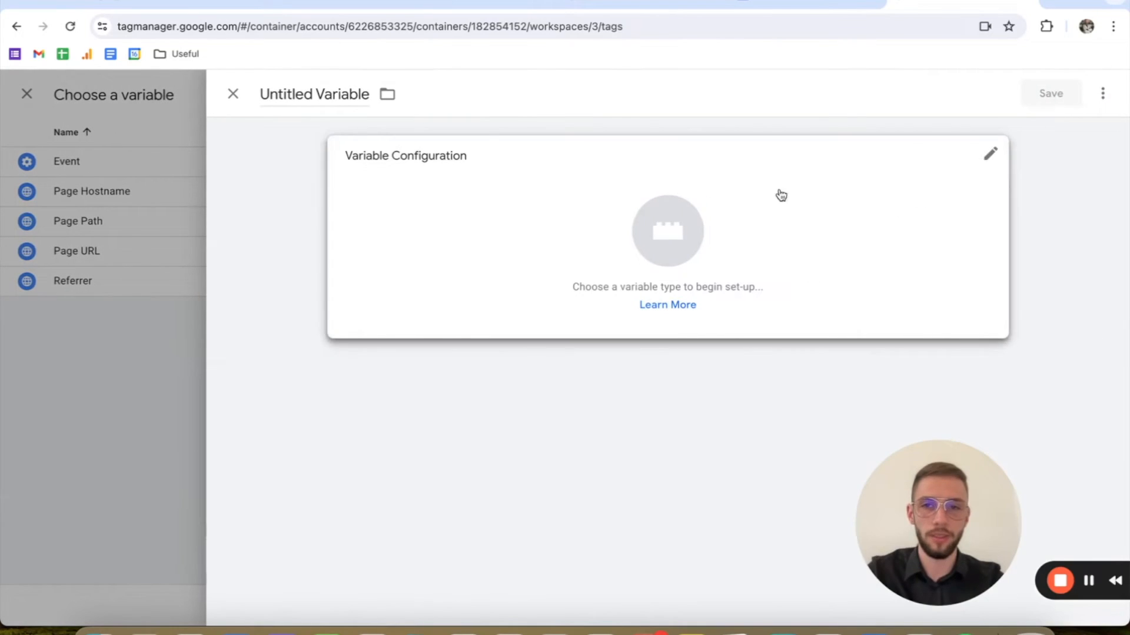
left_click(647, 206)
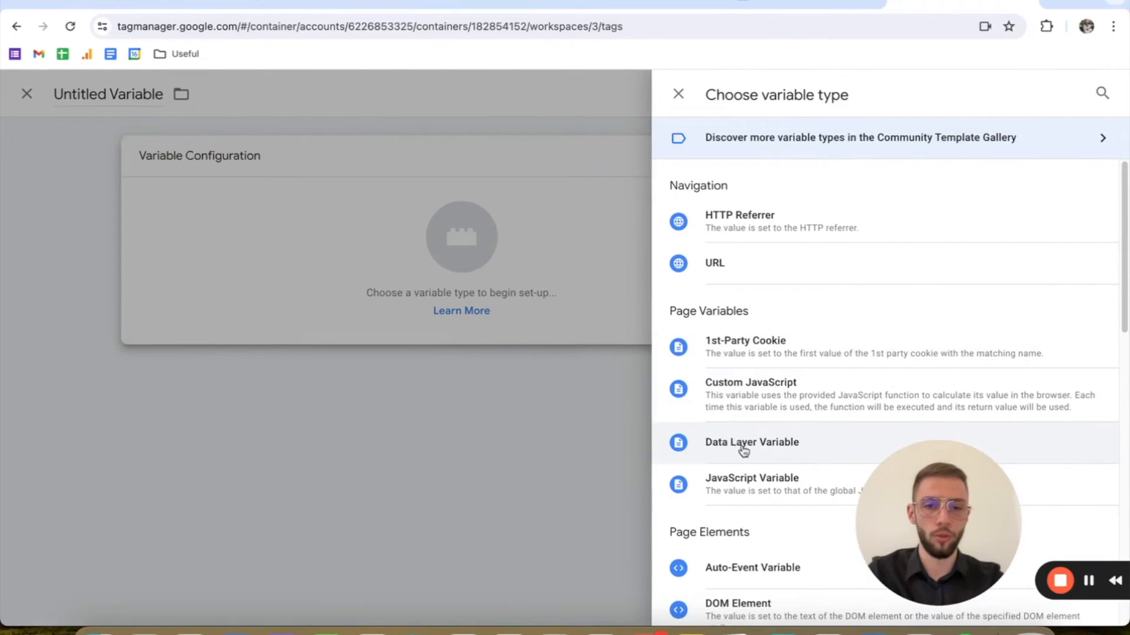
left_click(741, 447)
left_click(337, 89)
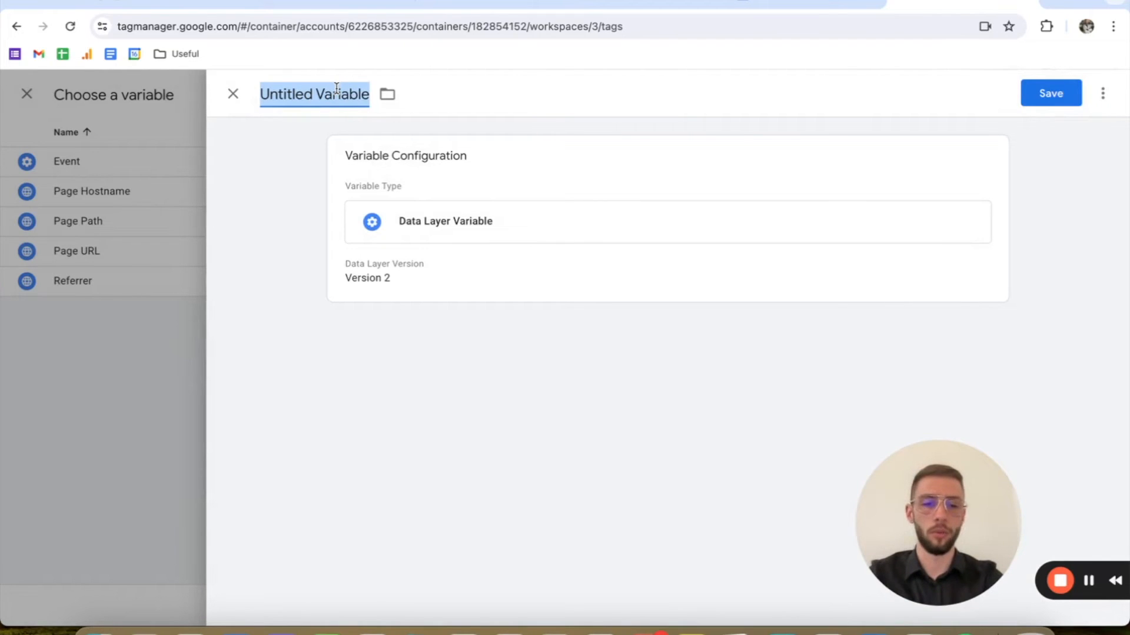
type("DLV")
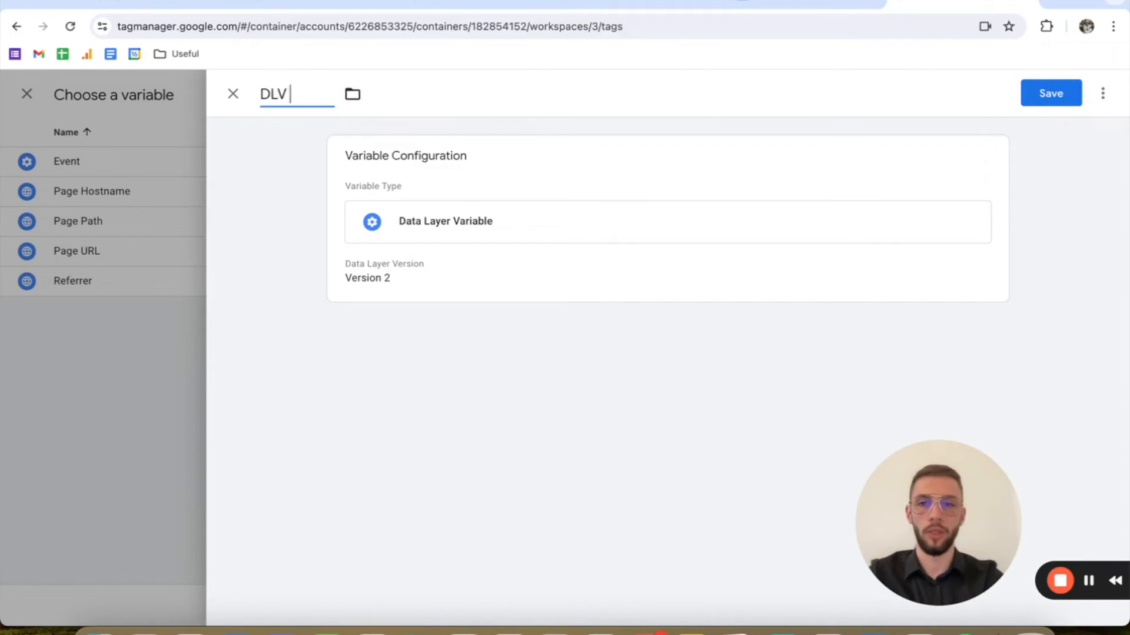
type(" - Value")
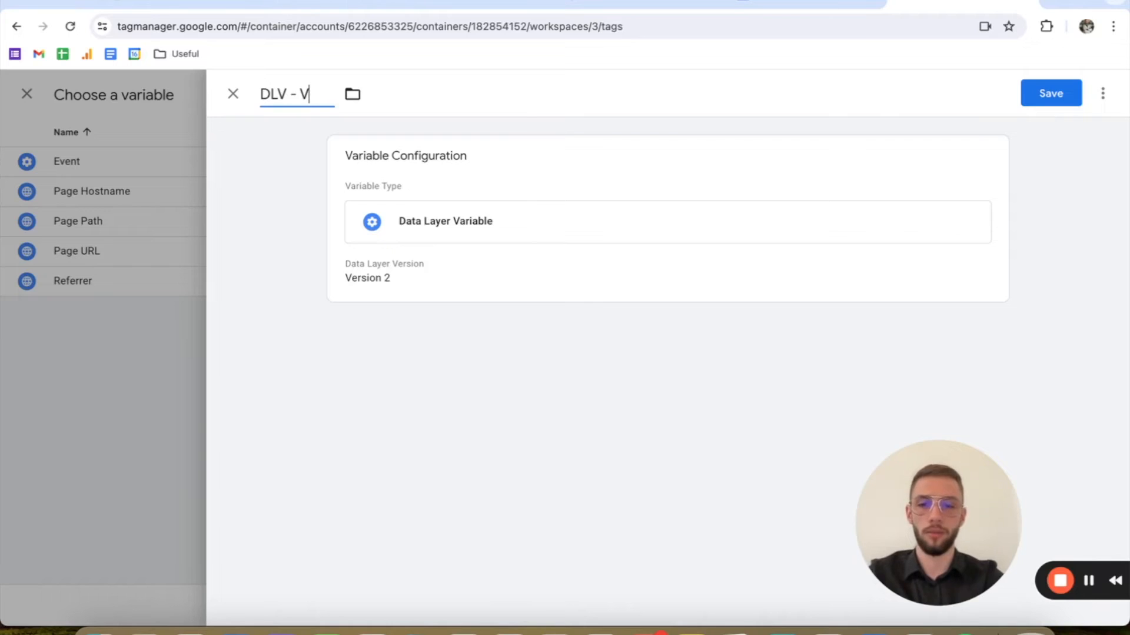
left_click(559, 229)
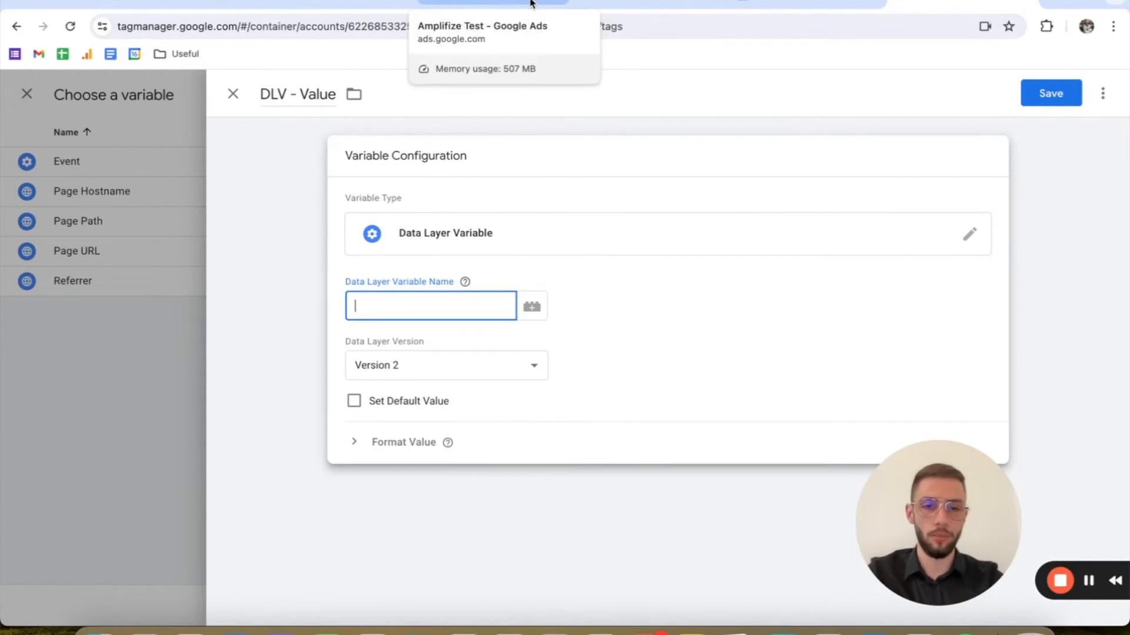
Step: In the Google Docs tutorial, examine the data layer code for the amplifize object and the keys inside it, especially value
left_click(742, 4)
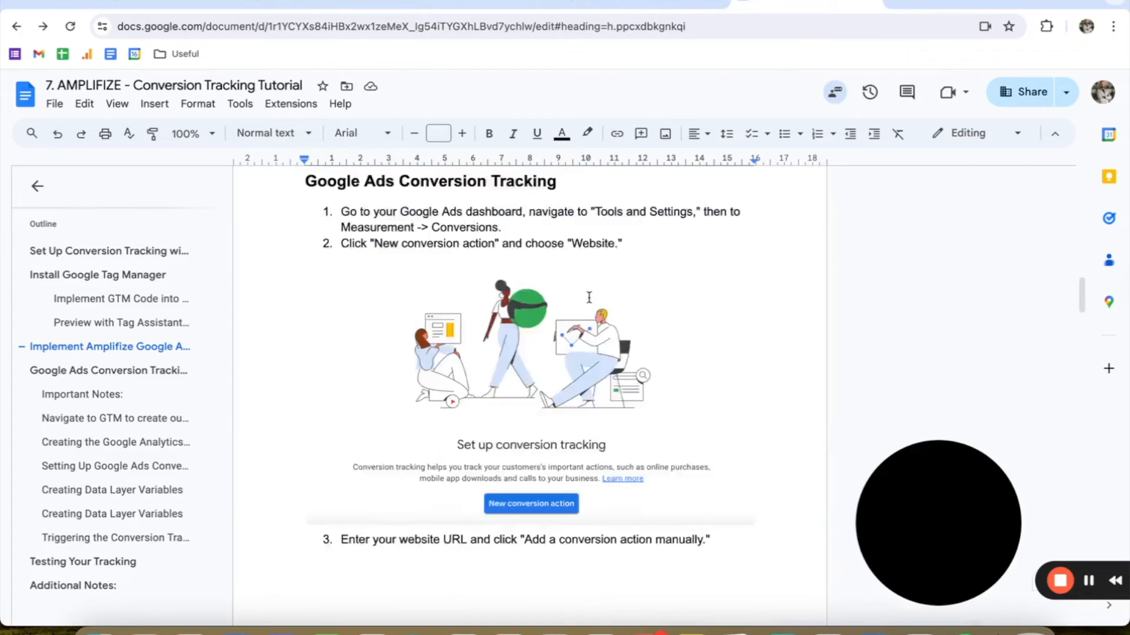
scroll(588, 297, "down", 10)
scroll(593, 365, "down", 4)
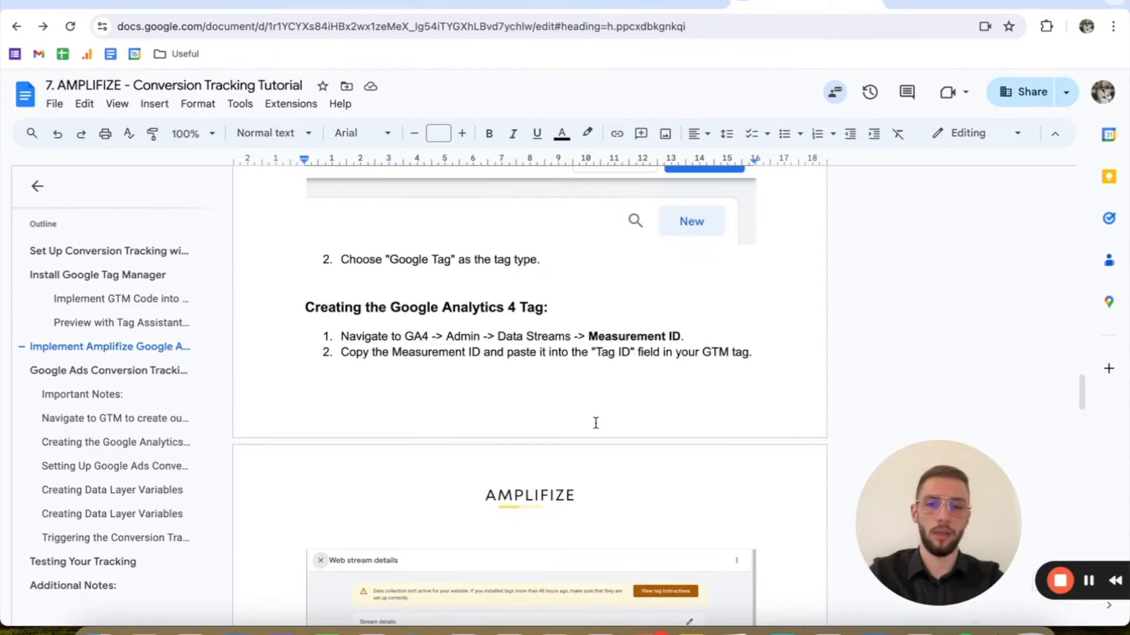
scroll(489, 291, "down", 10)
scroll(447, 294, "up", 1)
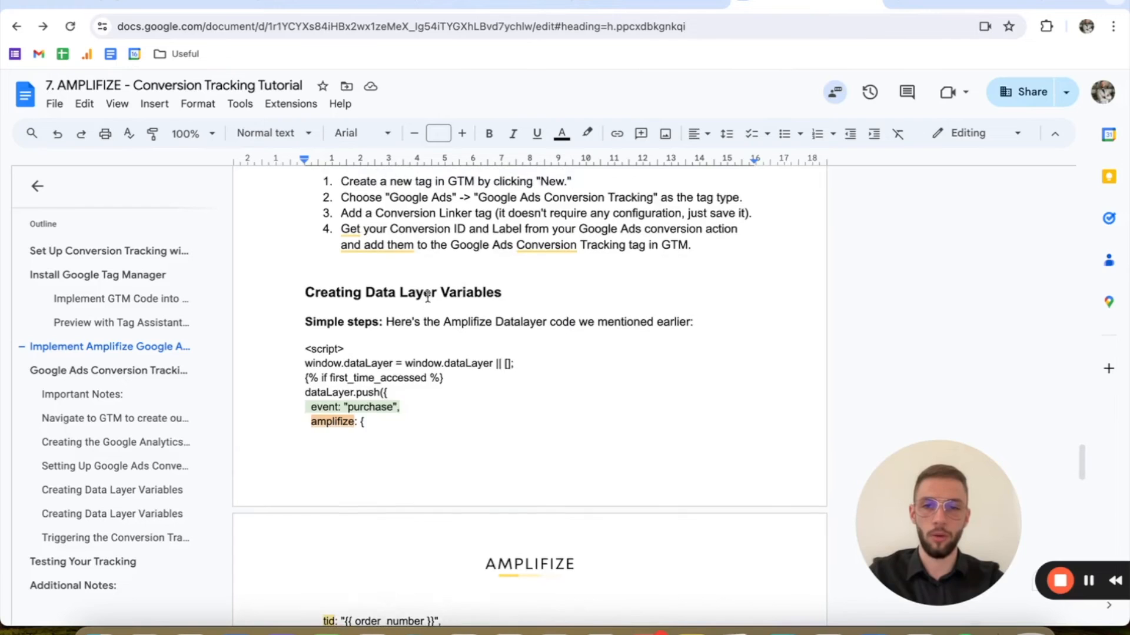
scroll(429, 296, "down", 5)
scroll(428, 297, "up", 3)
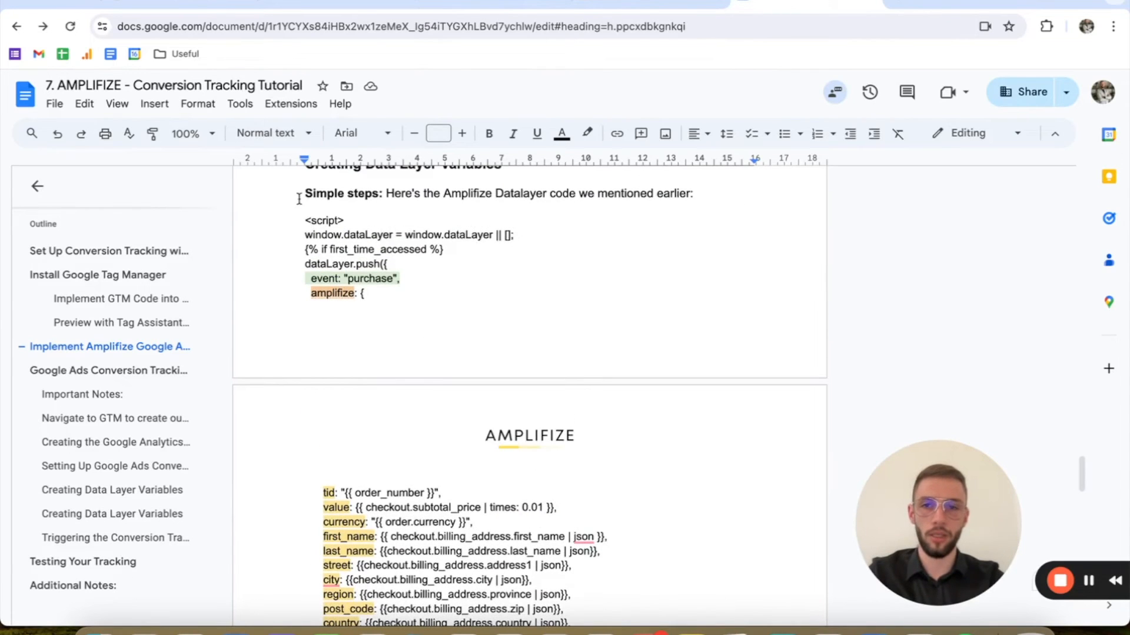
scroll(334, 270, "down", 1)
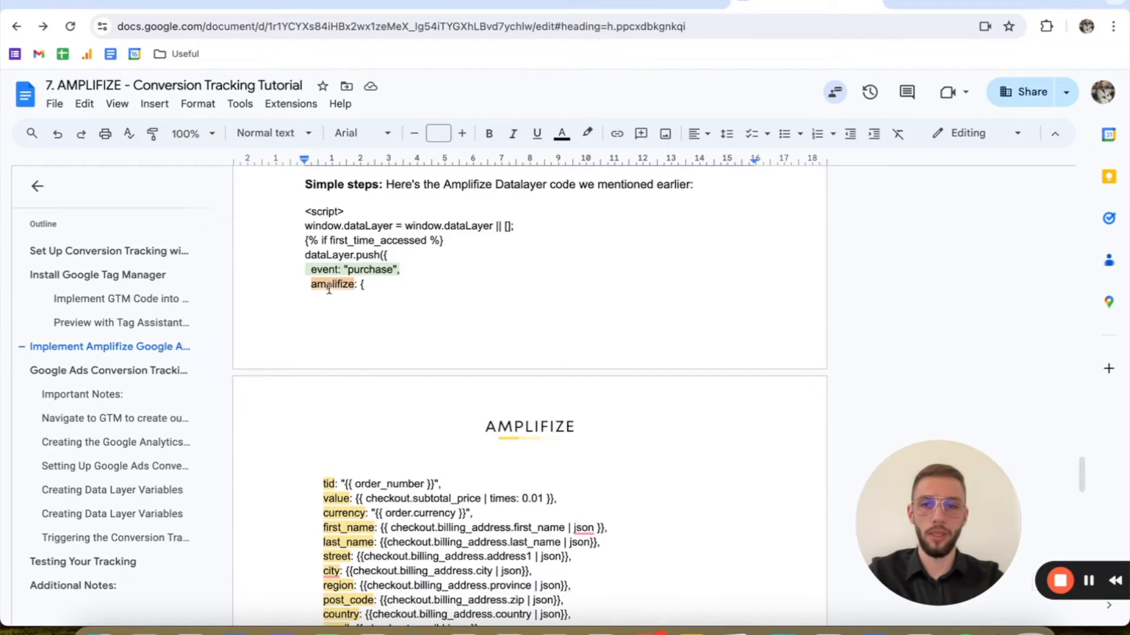
double_click(329, 286)
key("ctrl+c")
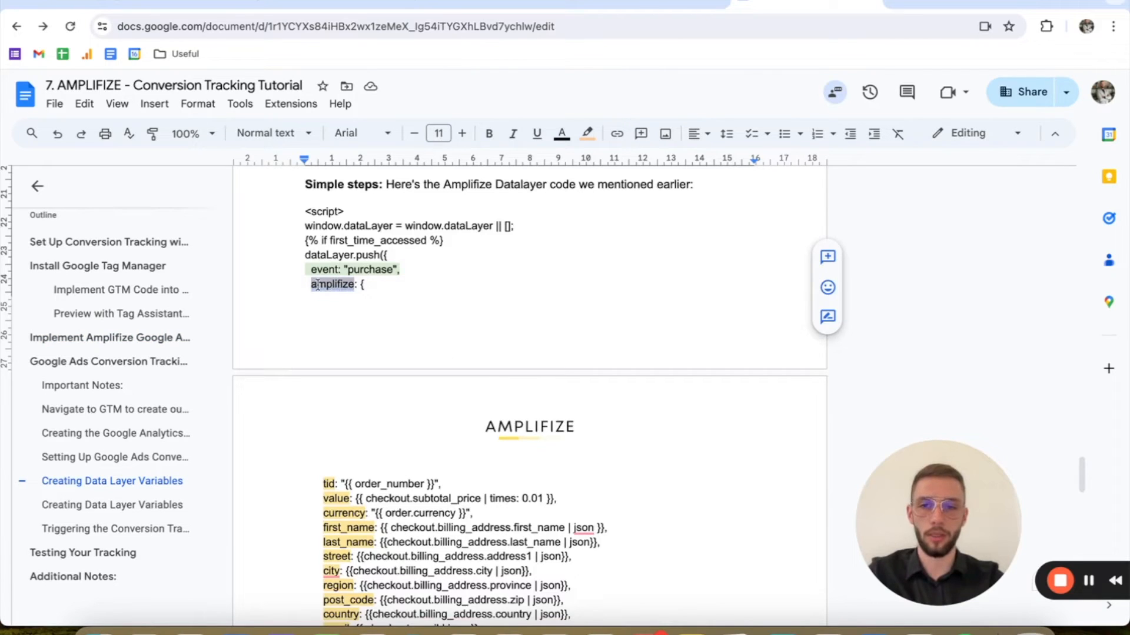
scroll(395, 293, "down", 2)
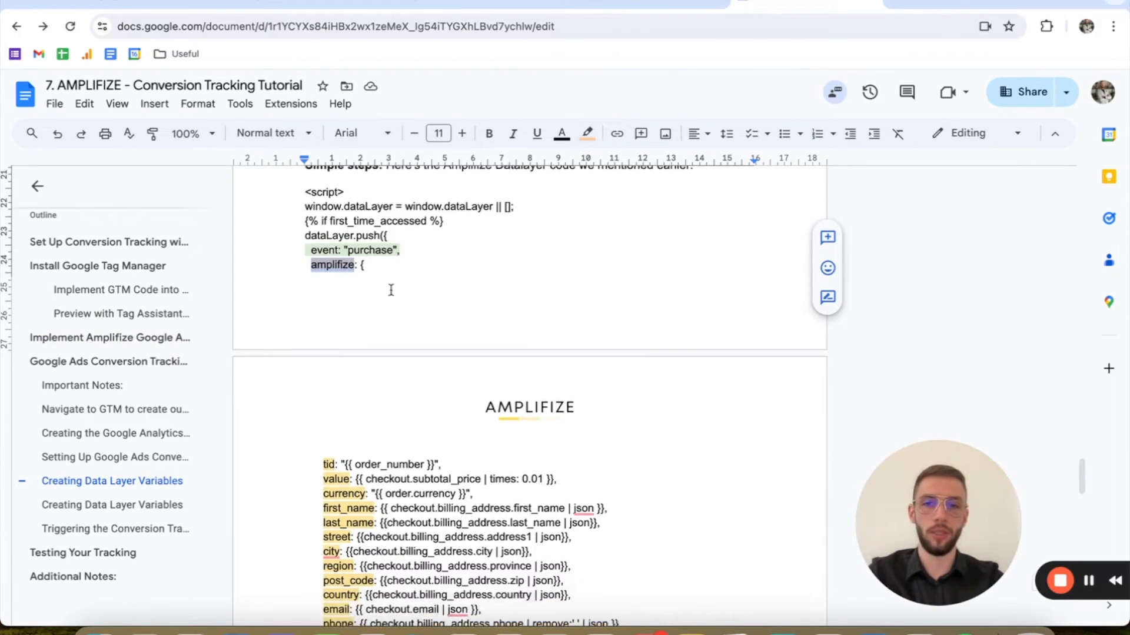
left_click_drag(321, 414, 640, 574)
left_click(646, 577)
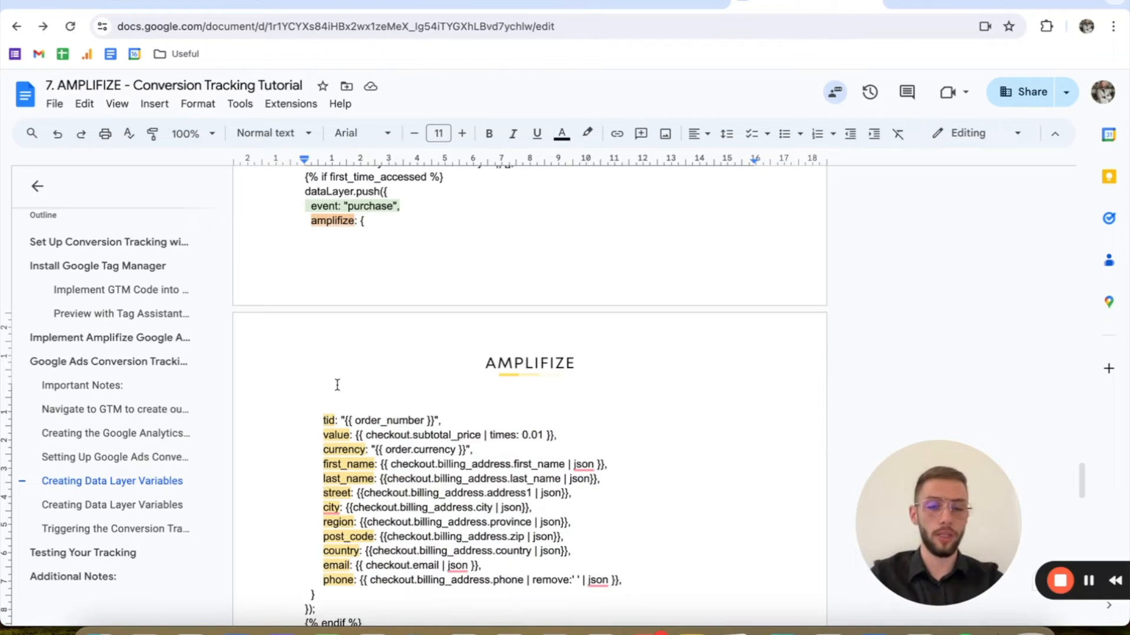
left_click(332, 219)
left_click_drag(317, 435, 344, 435)
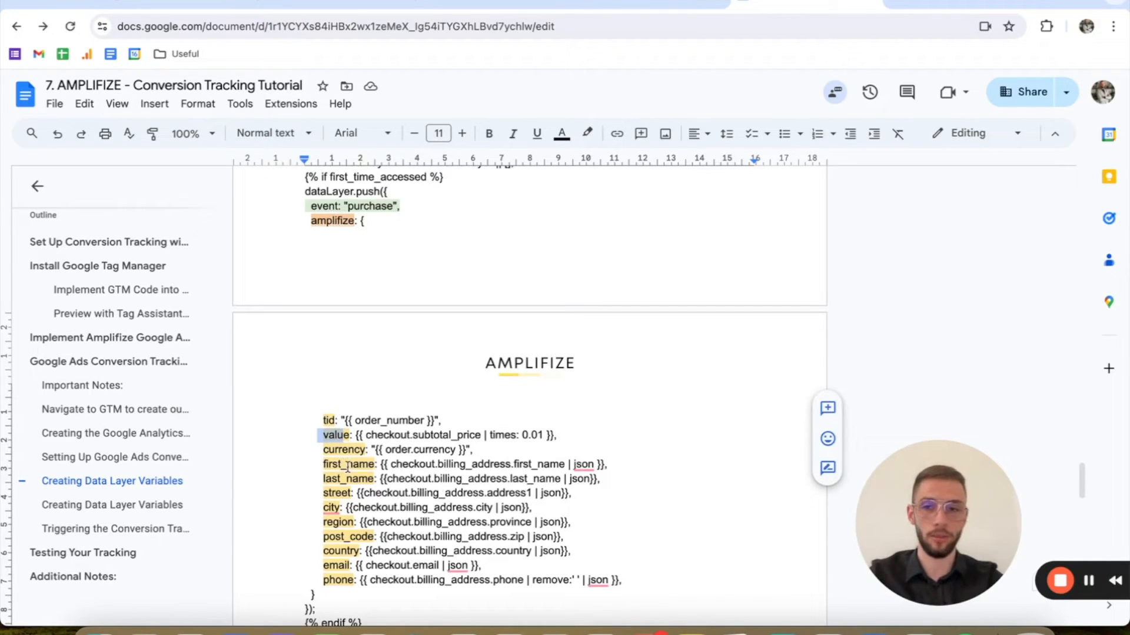
Step: Back in Tag Manager, set the Data Layer Variable Name to amplifize.value and save the variable as the tag's Conversion Value
left_click(400, 433)
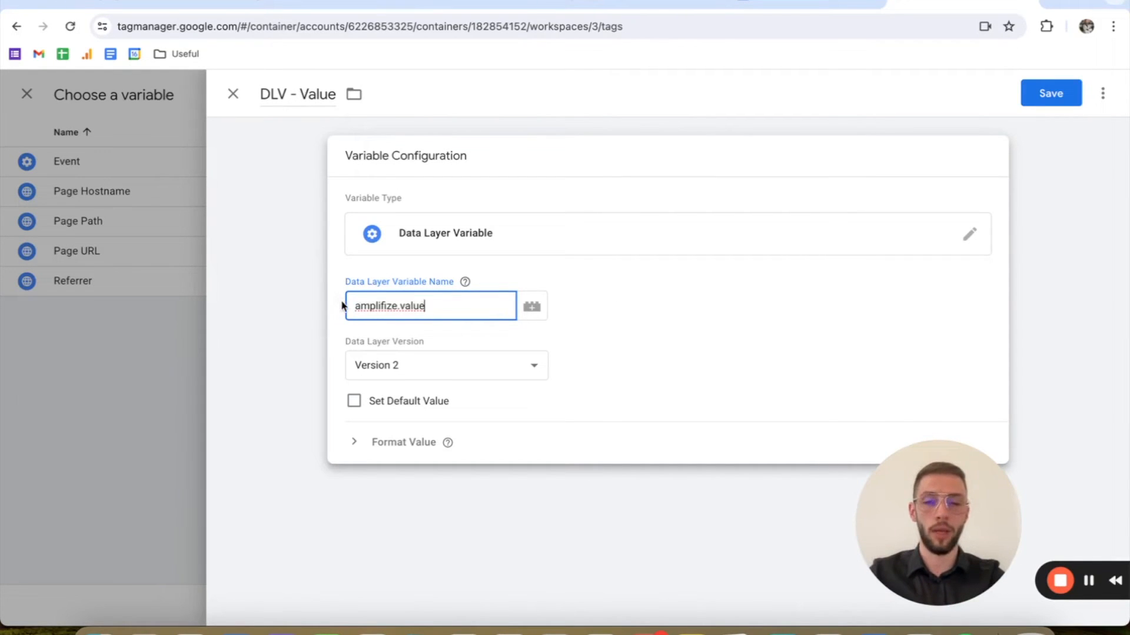
left_click(1063, 98)
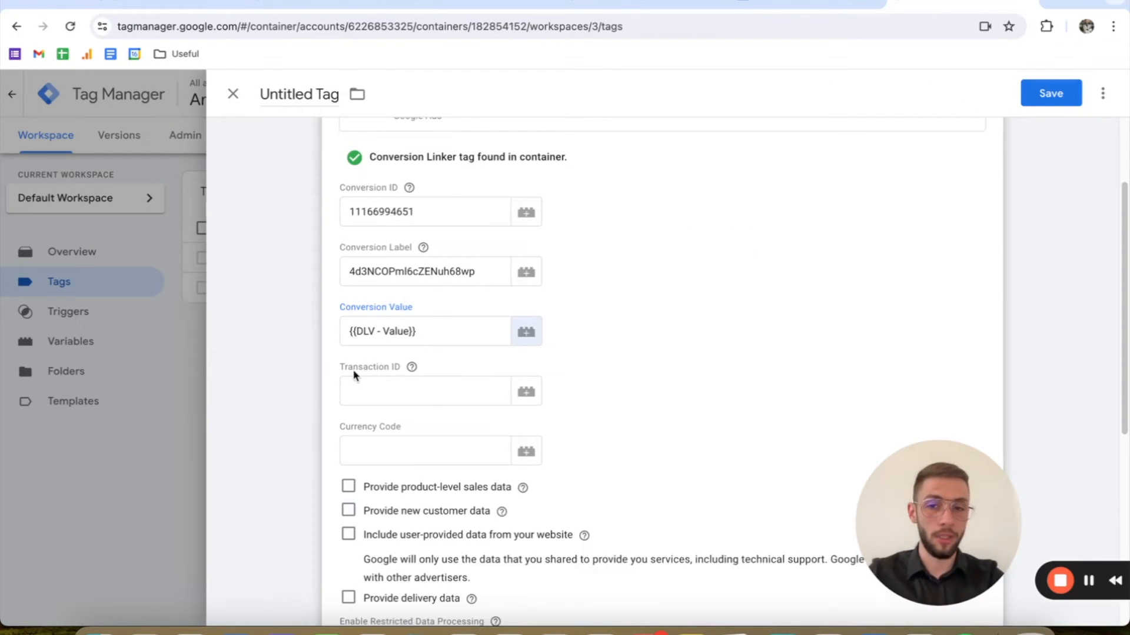
Step: For the tag's Transaction ID, start a new Data Layer Variable and set its Data Layer Variable Name to amplifize.tid
left_click(526, 392)
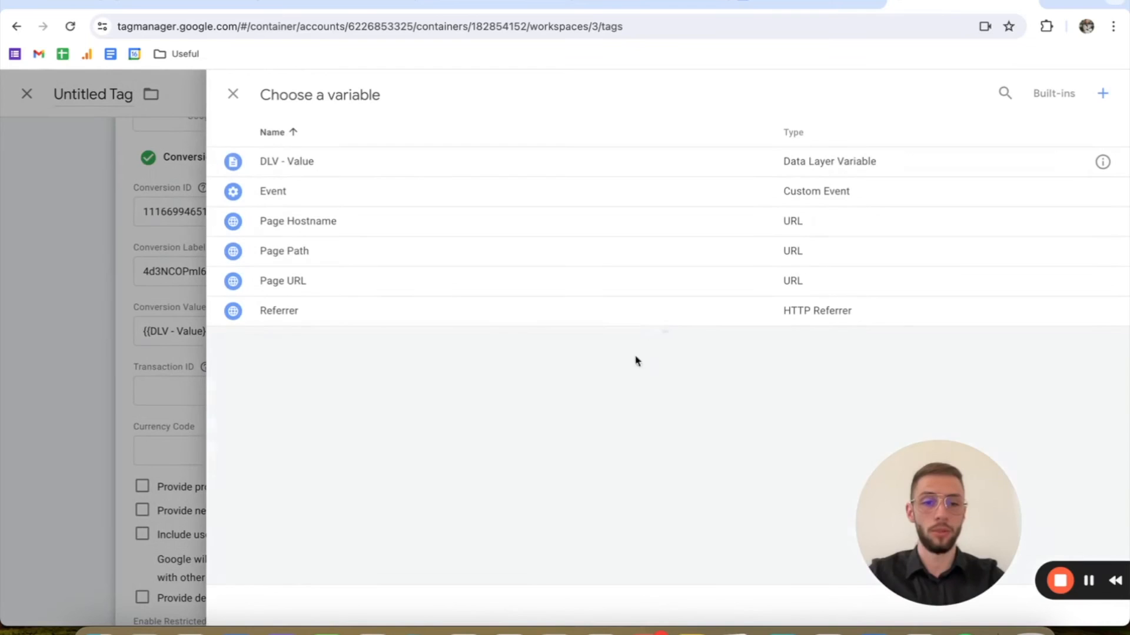
left_click(1103, 93)
left_click(630, 214)
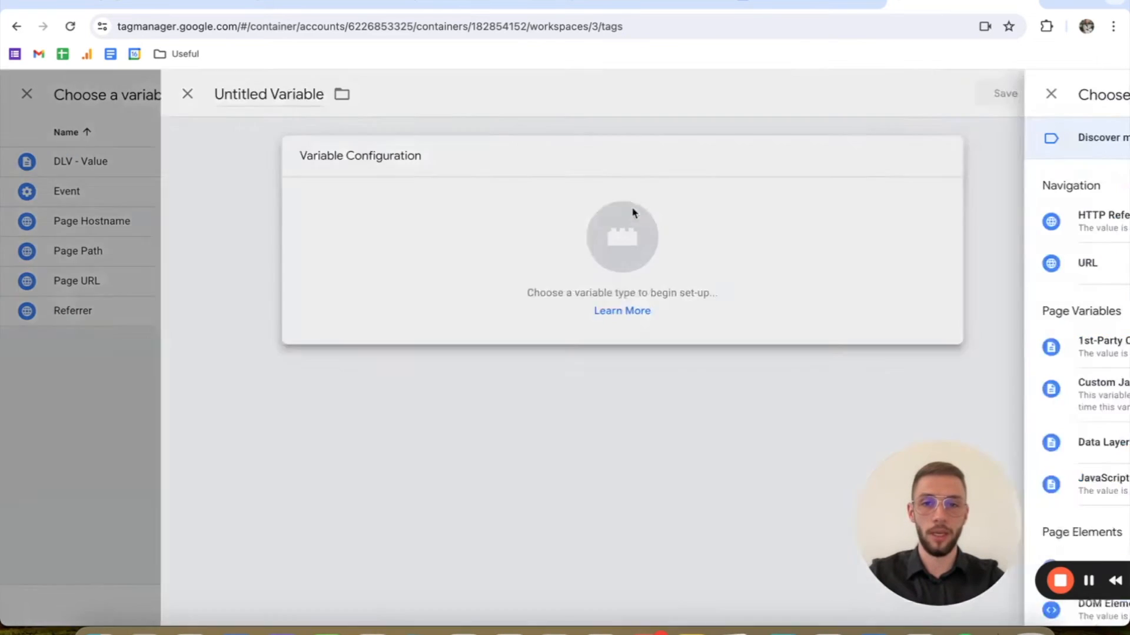
left_click(744, 441)
left_click(439, 300)
type("amplifize.tid")
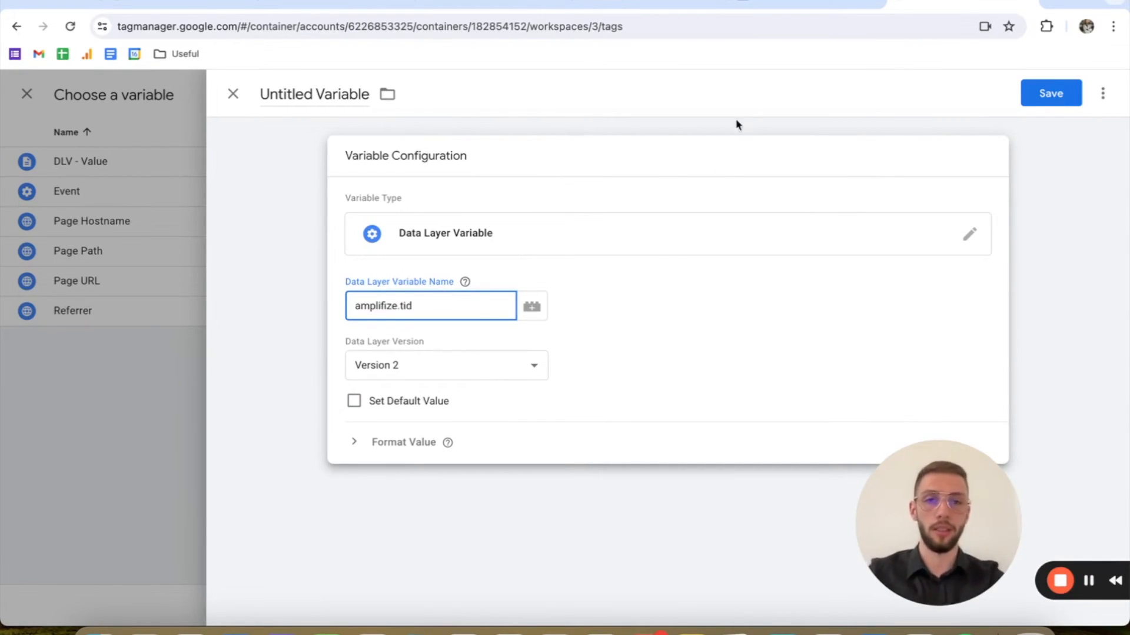
left_click(765, 4)
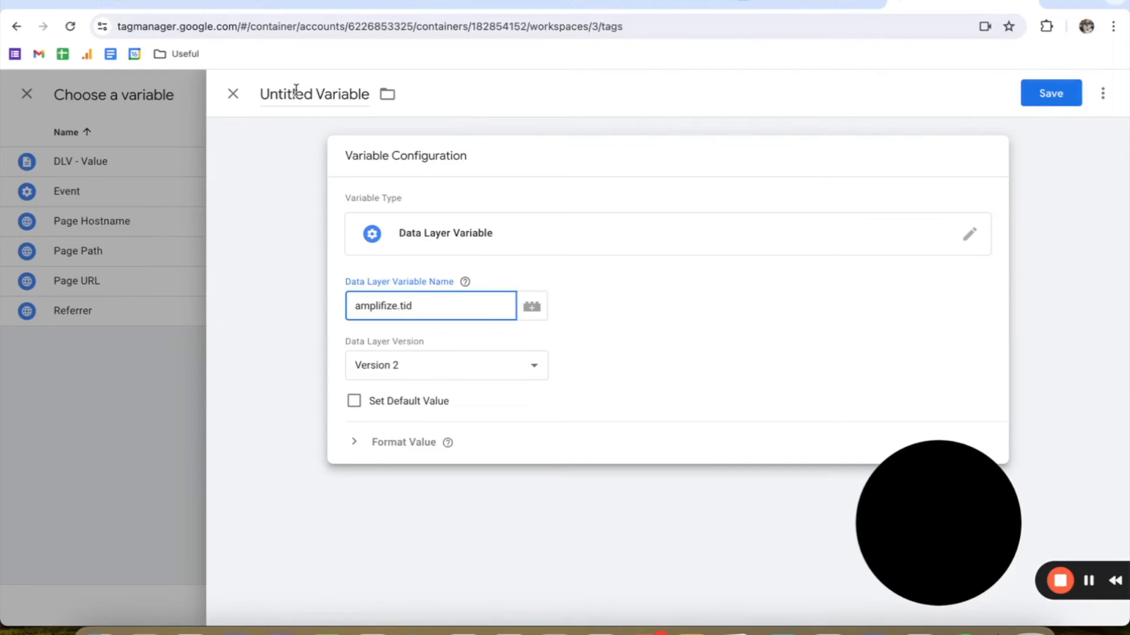
Step: Name the variable "DLV - Transaction ID" and save it as the tag's Transaction ID
left_click(297, 93)
type("DLV")
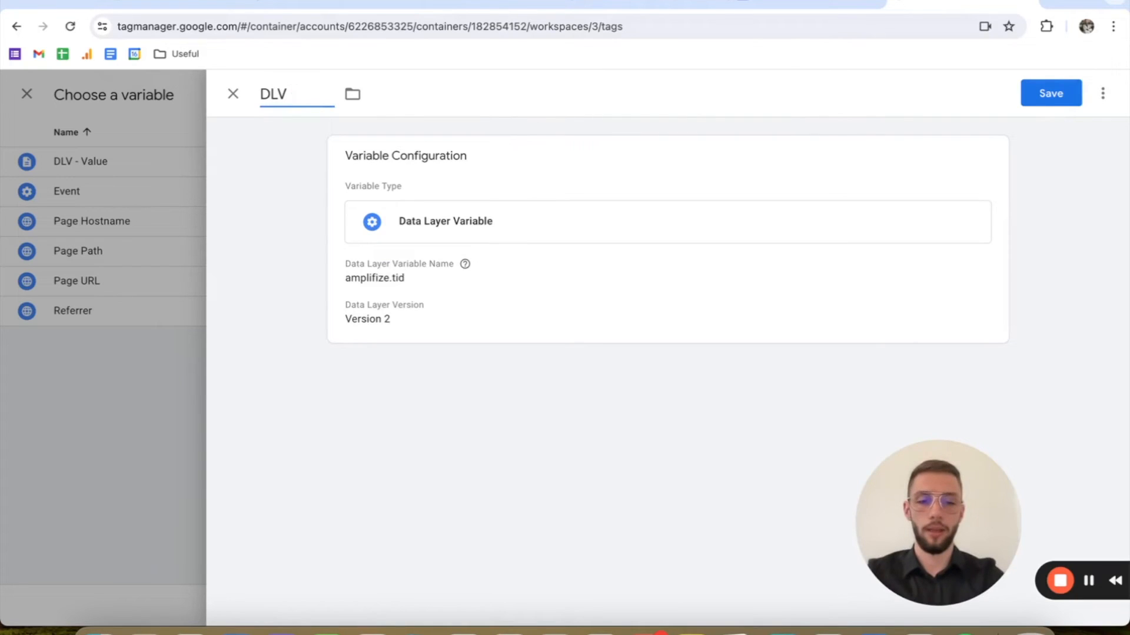
type(" - Transaction ID")
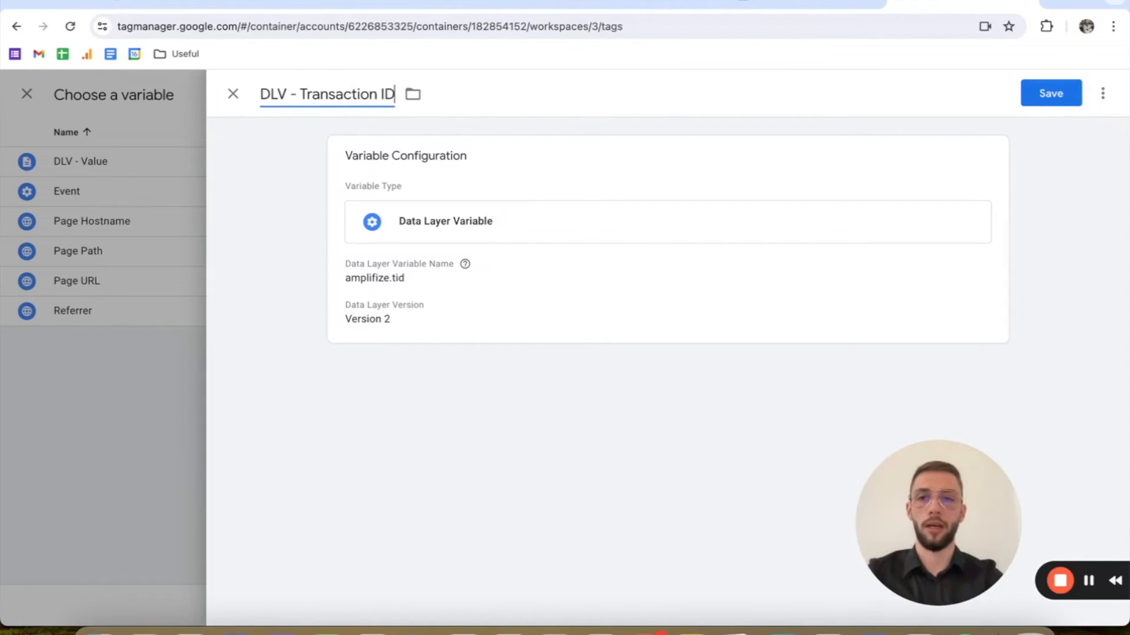
left_click(1059, 95)
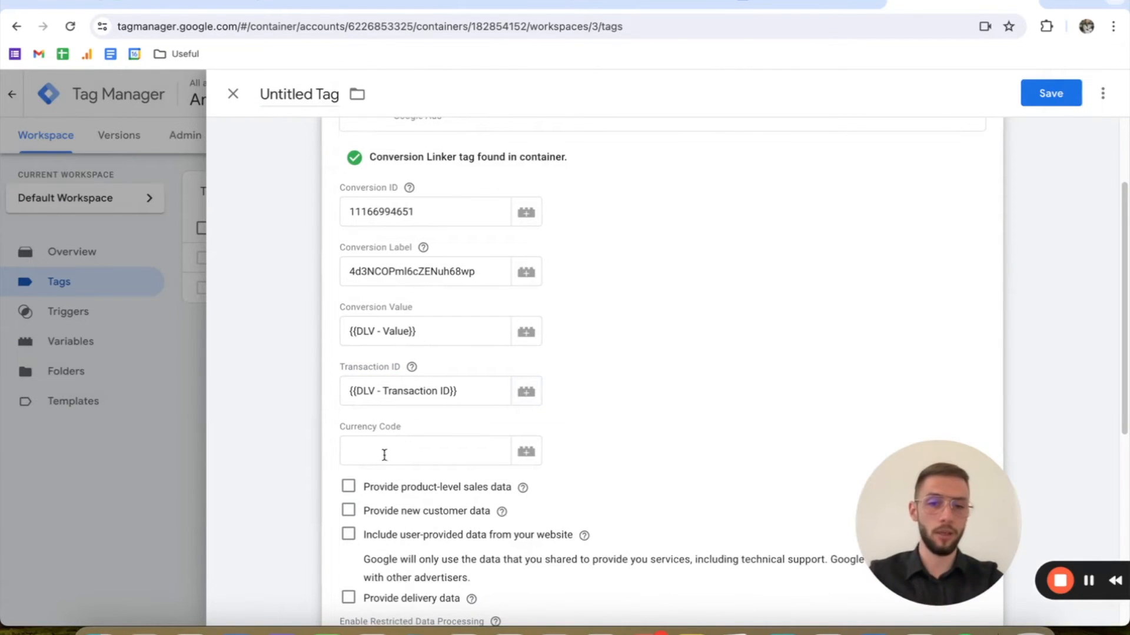
Step: For the tag's Currency Code, start a new Data Layer Variable with the Data Layer Variable Name amplifize.currency
left_click(420, 439)
type("EUR")
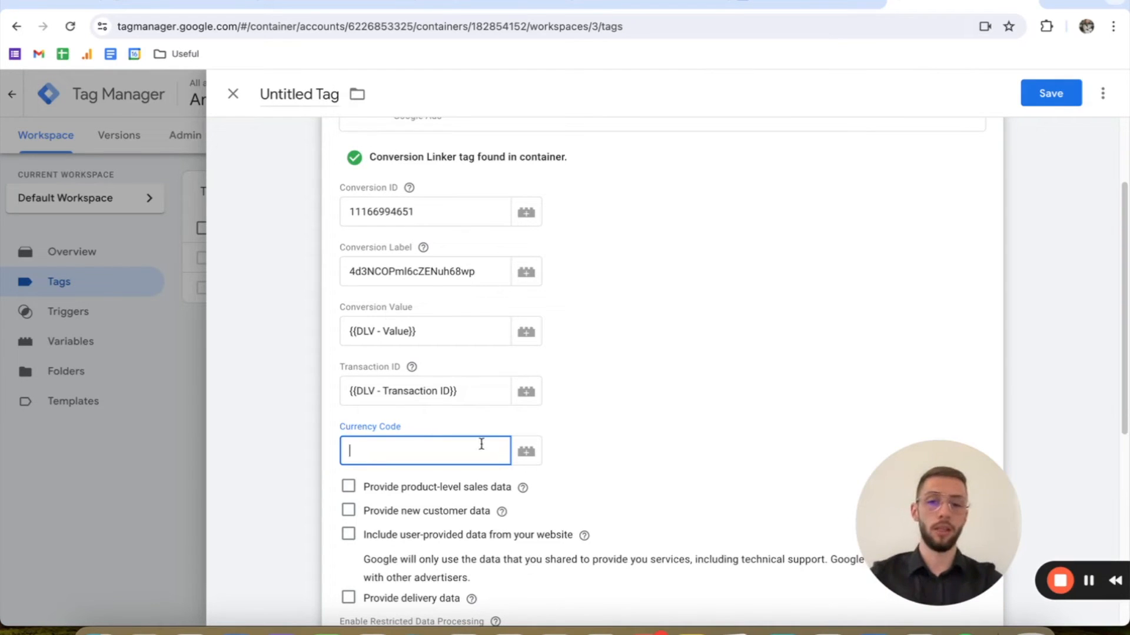
left_click(528, 450)
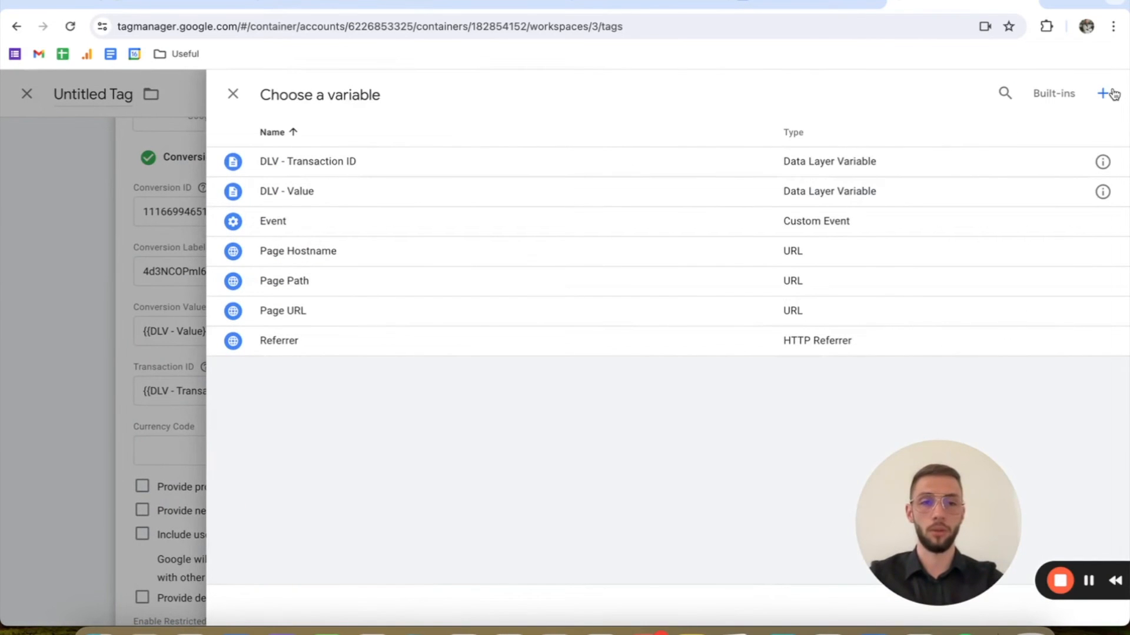
left_click(1112, 95)
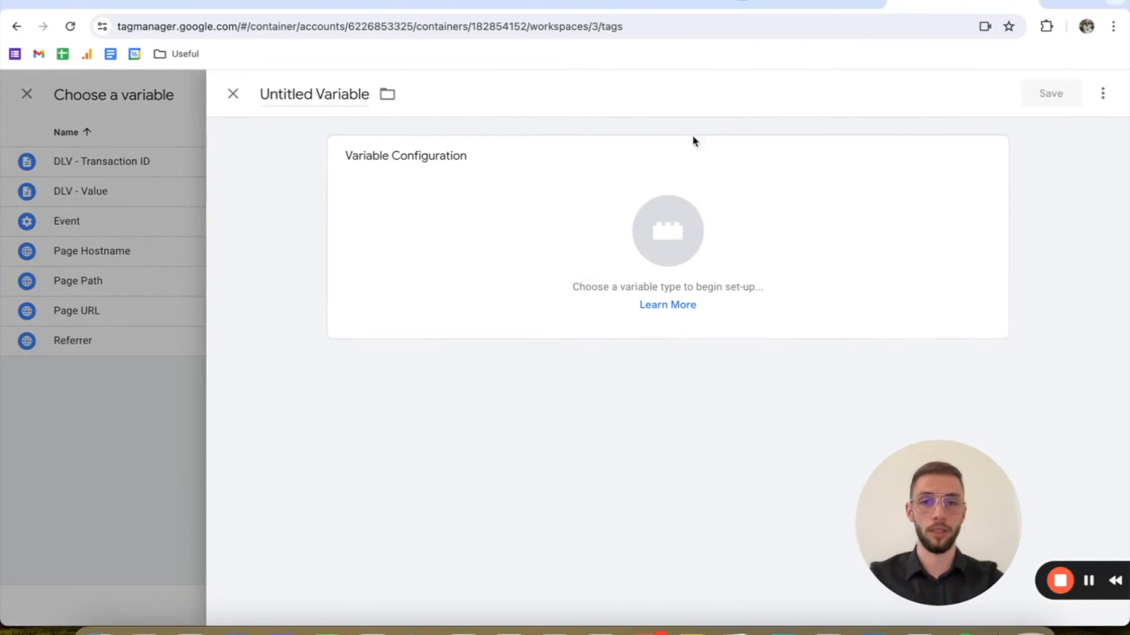
left_click(512, 198)
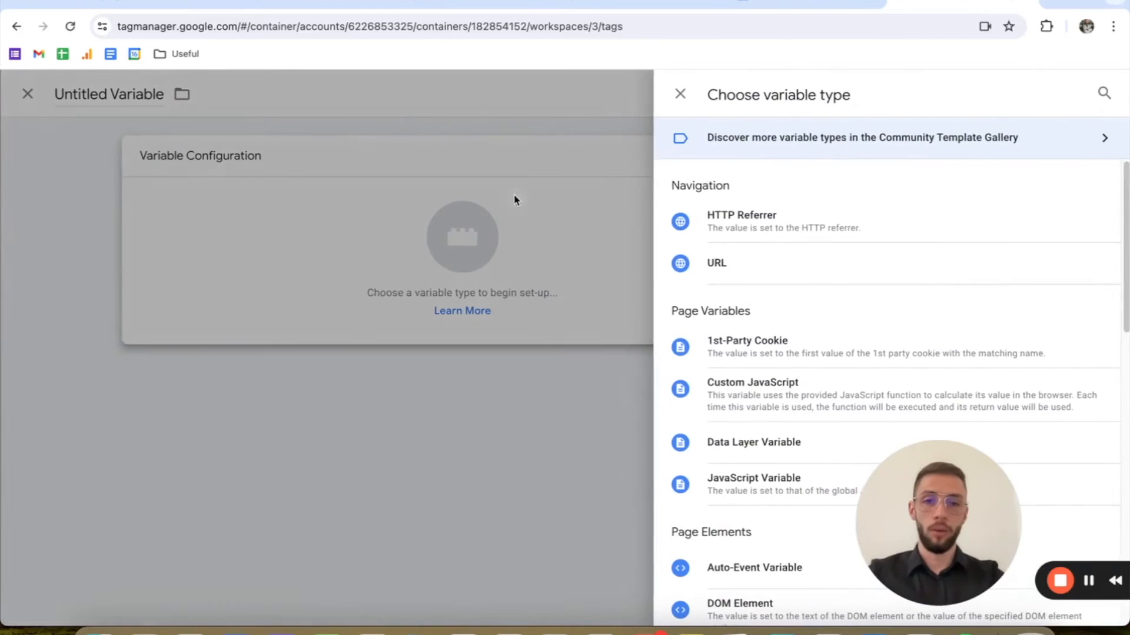
left_click(757, 439)
key("ctrl+v")
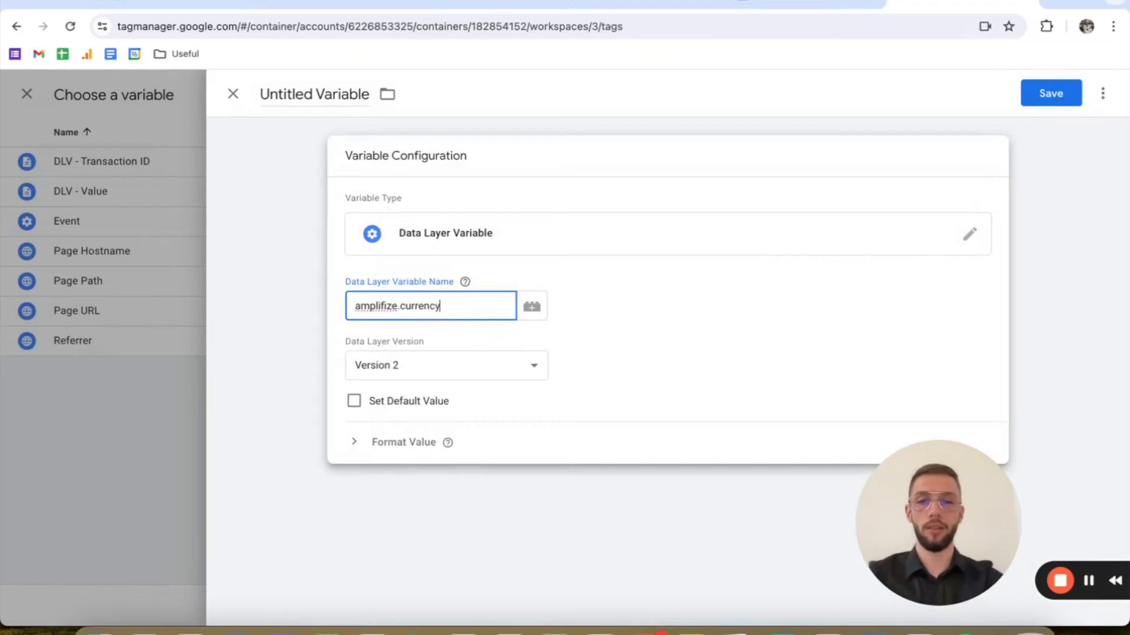
Step: Name the variable "DLV - Currency" and save it as the tag's Currency Code
left_click(307, 94)
type("DLV")
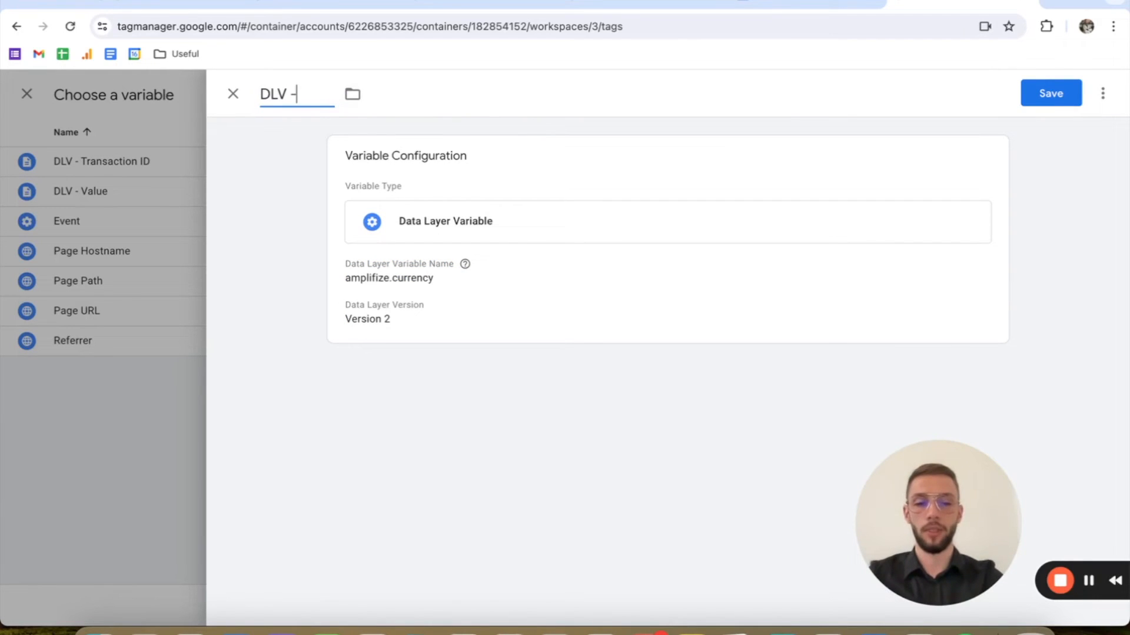
type(" - Currency")
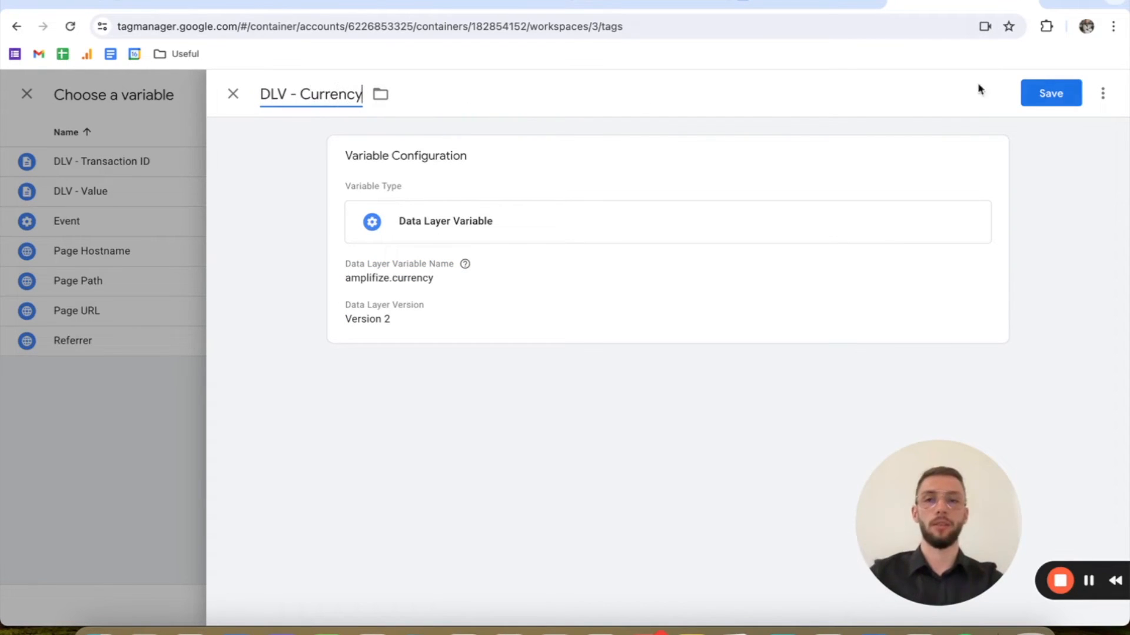
left_click(1059, 93)
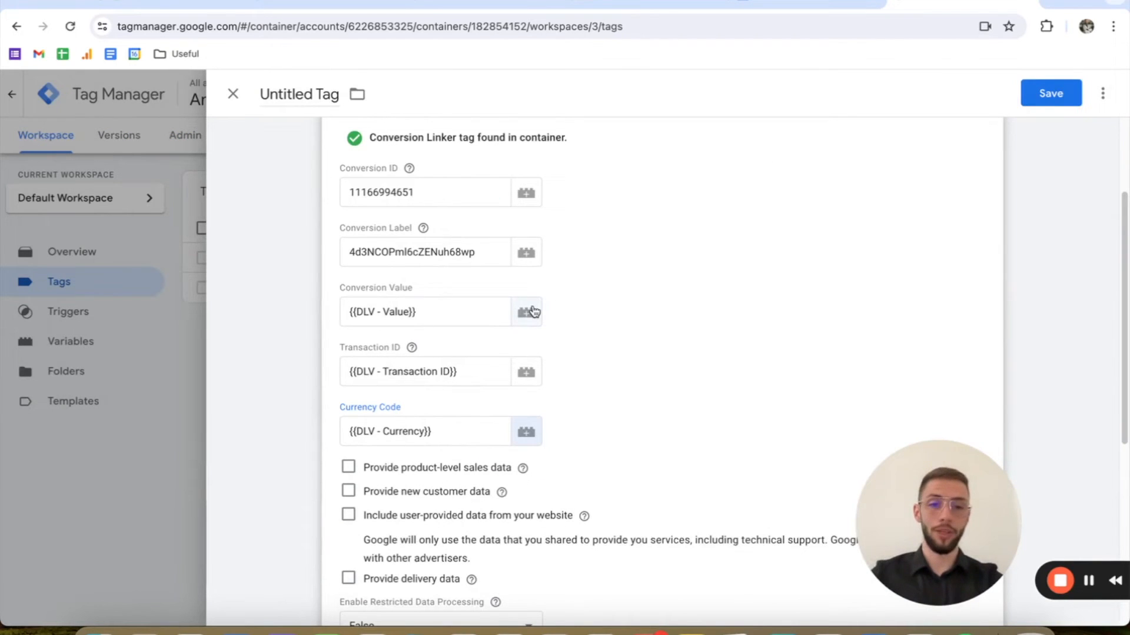
Step: Add a new Custom Event trigger to the tag with the event name purchase, firing on all custom events
scroll(520, 310, "down", 1)
scroll(924, 321, "down", 1)
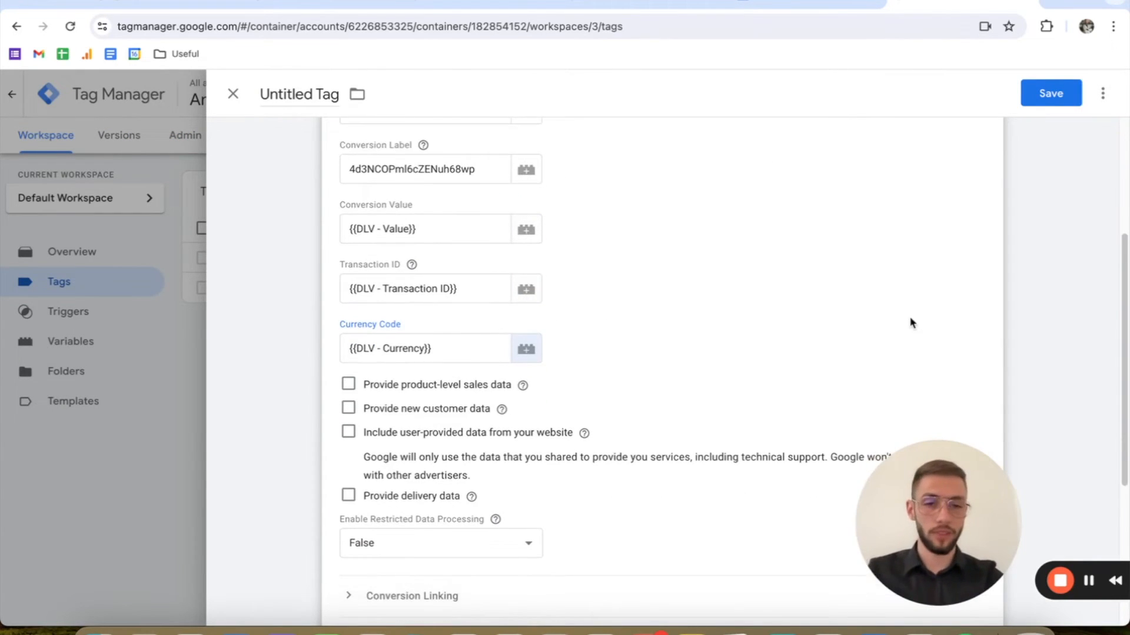
scroll(870, 319, "down", 3)
left_click(769, 598)
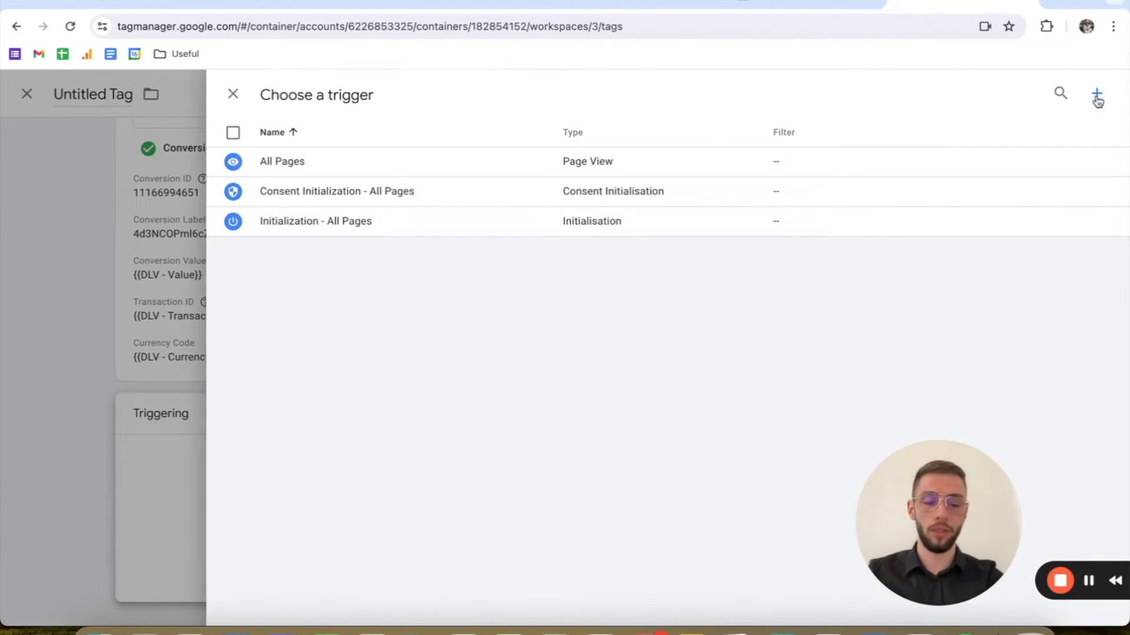
left_click(1098, 101)
left_click(584, 220)
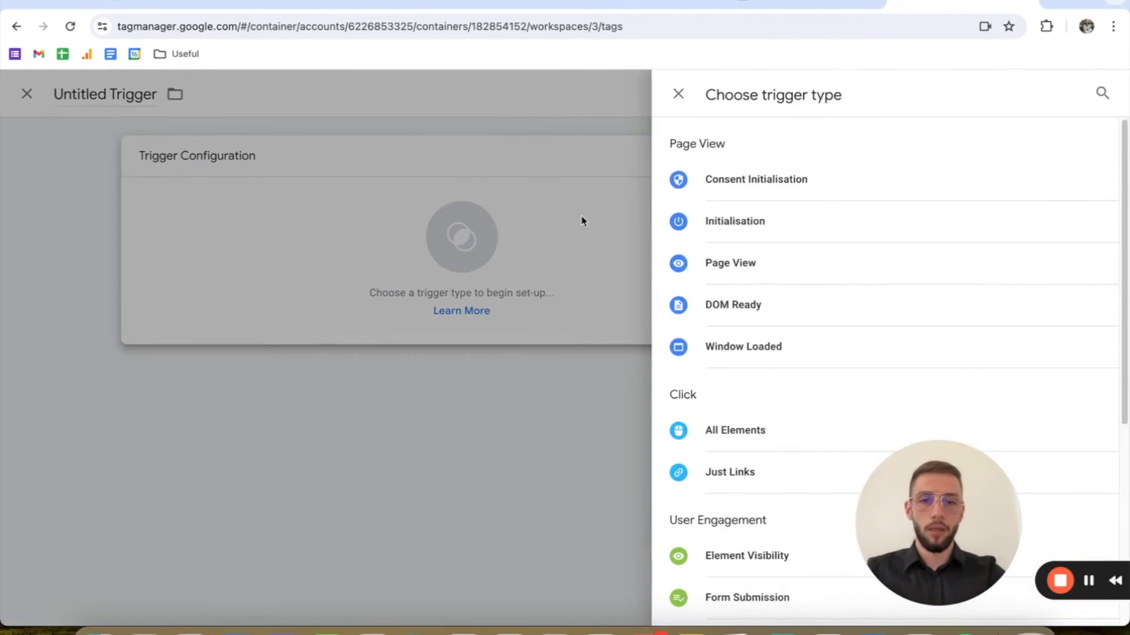
scroll(699, 386, "down", 5)
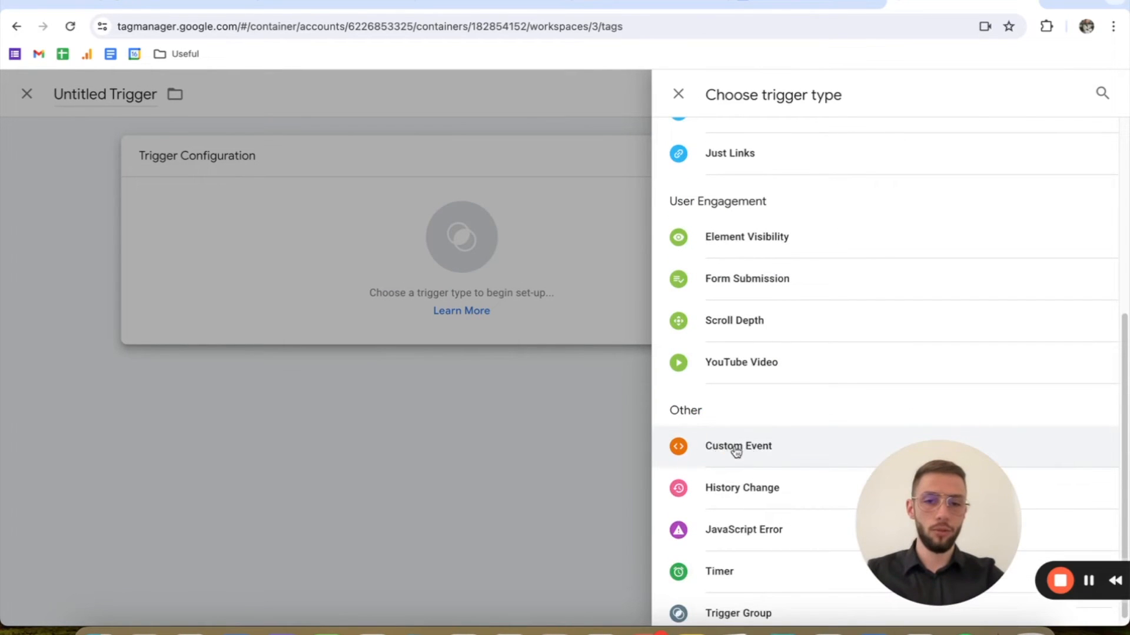
left_click(801, 452)
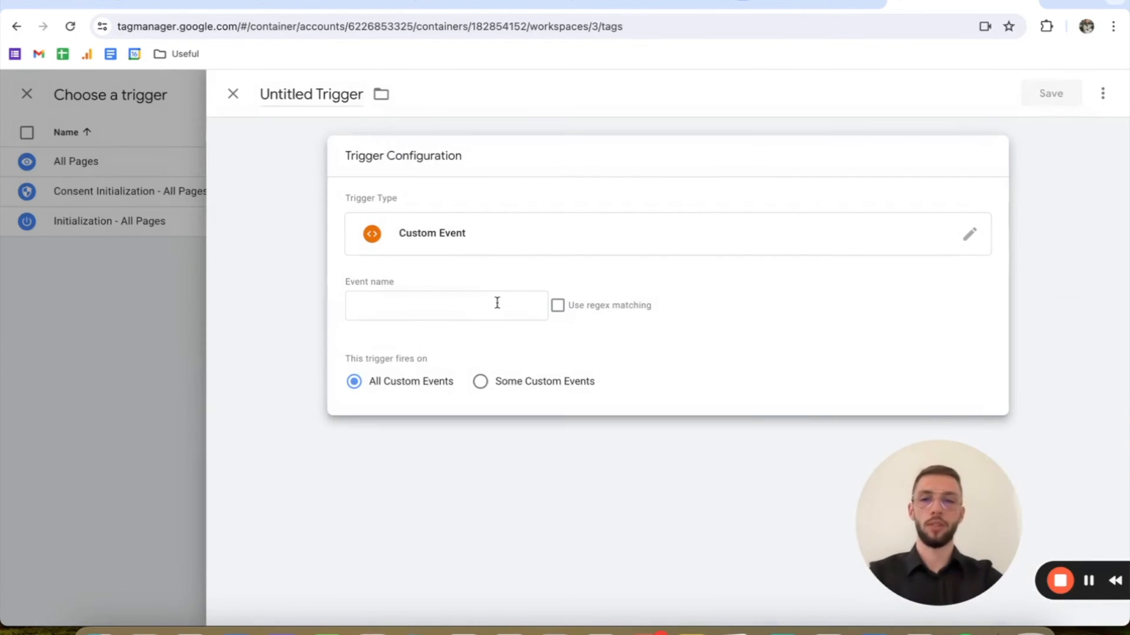
left_click(497, 302)
type("purchase")
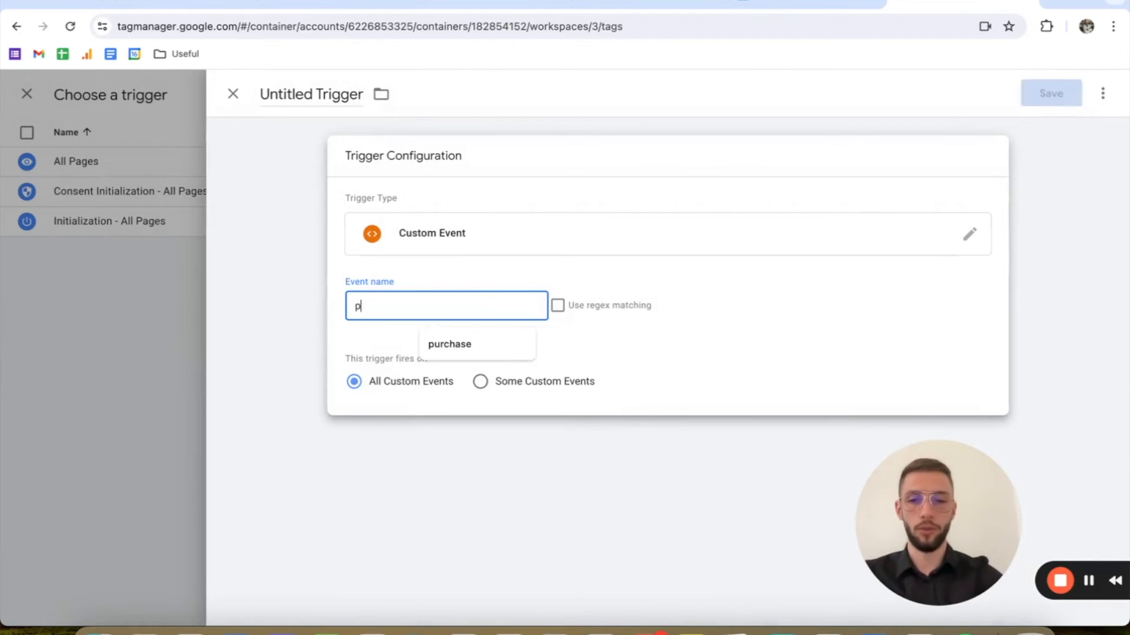
left_click(512, 278)
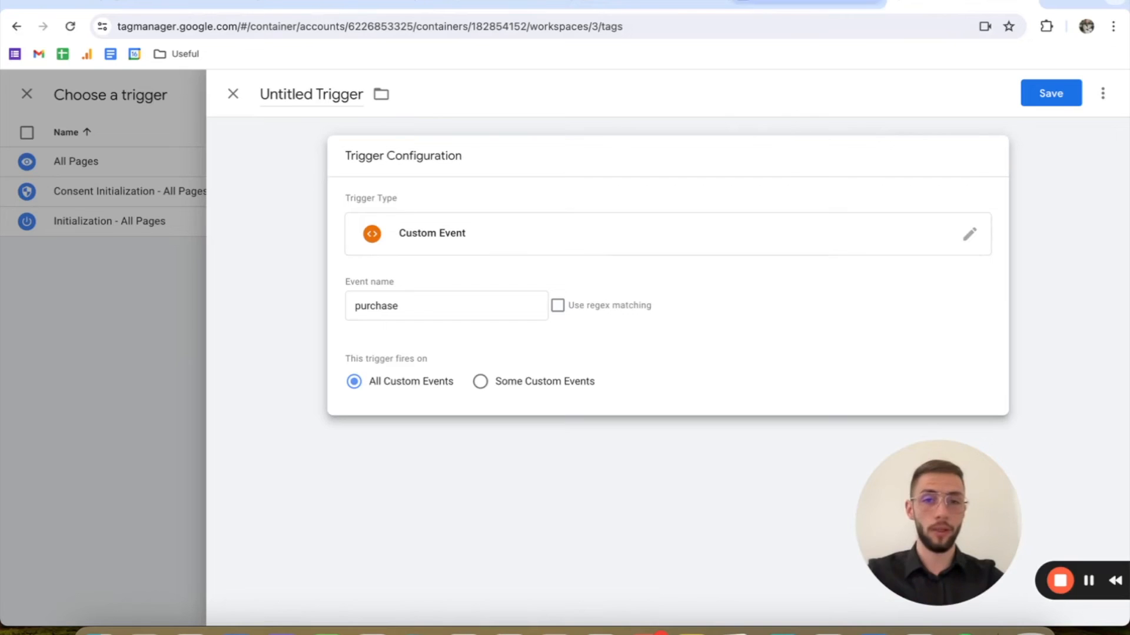
Step: In the Google Docs tutorial, check the event name in the data layer code
left_click(763, 0)
left_click(745, 3)
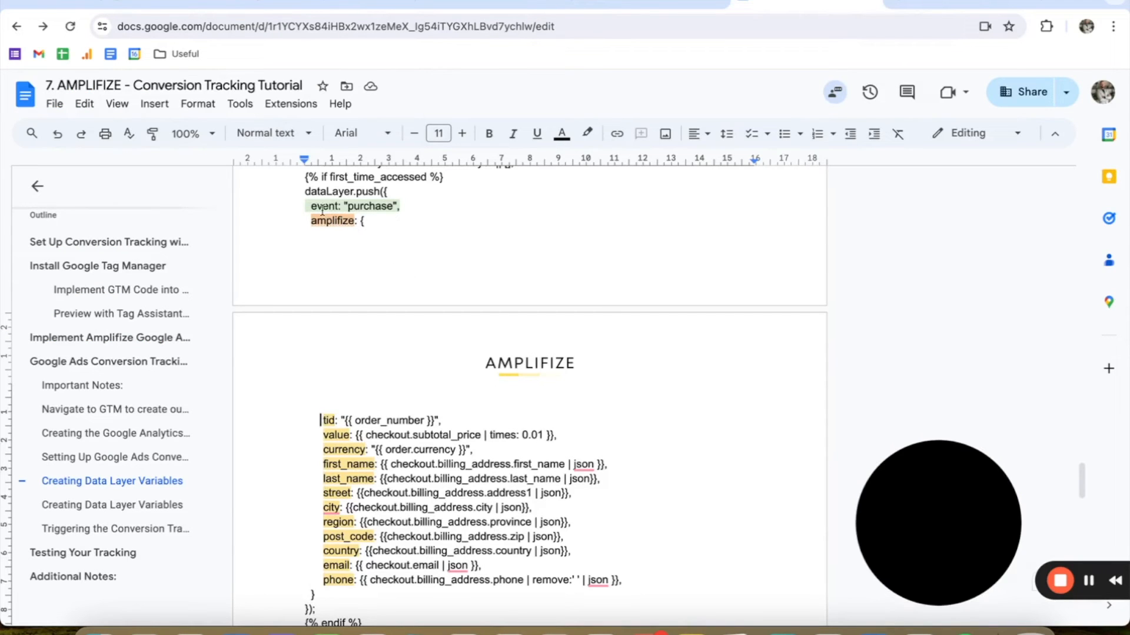
left_click_drag(314, 205, 387, 206)
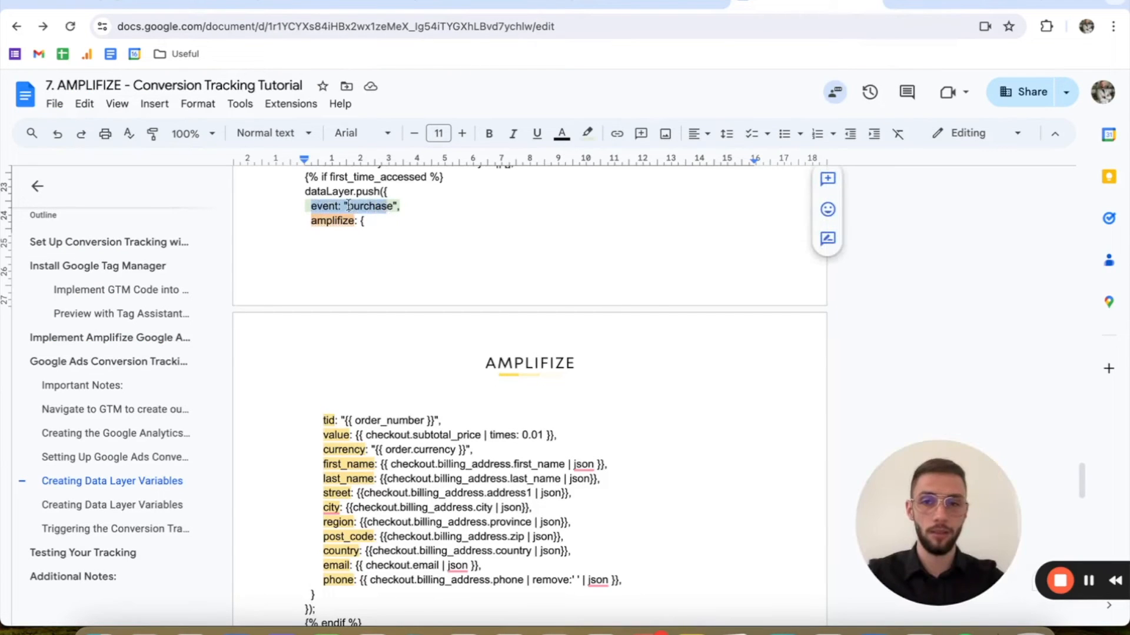
double_click(370, 206)
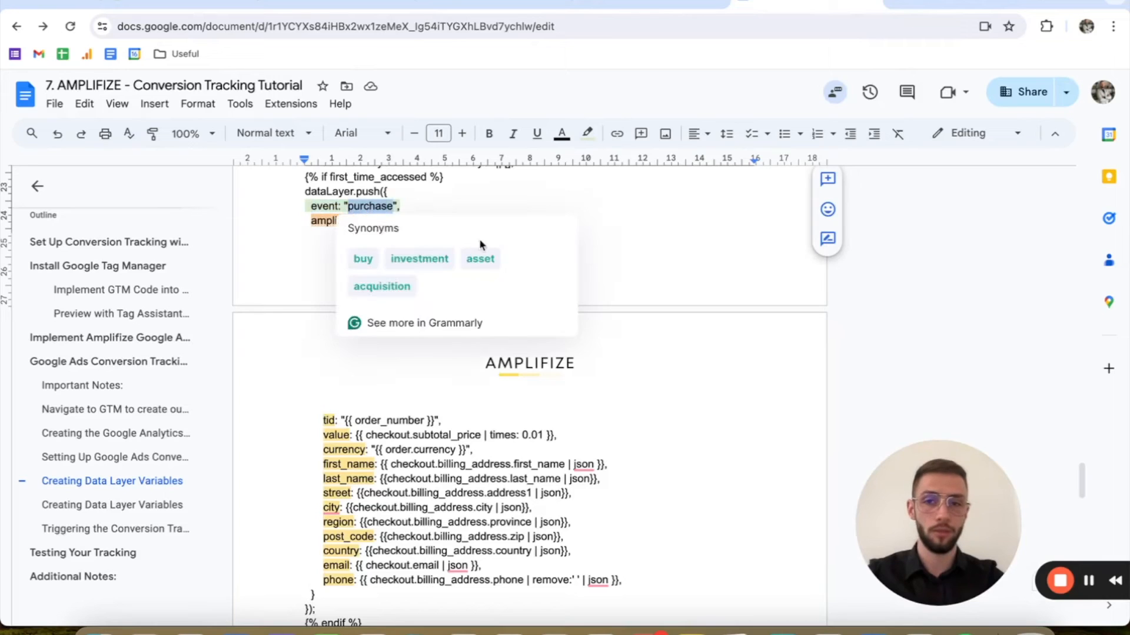
left_click(533, 194)
Step: Back in Tag Manager, name the trigger "Custom Event - Purchase - Trigger" and save it as the tag's firing trigger
left_click(943, 2)
triple_click(312, 94)
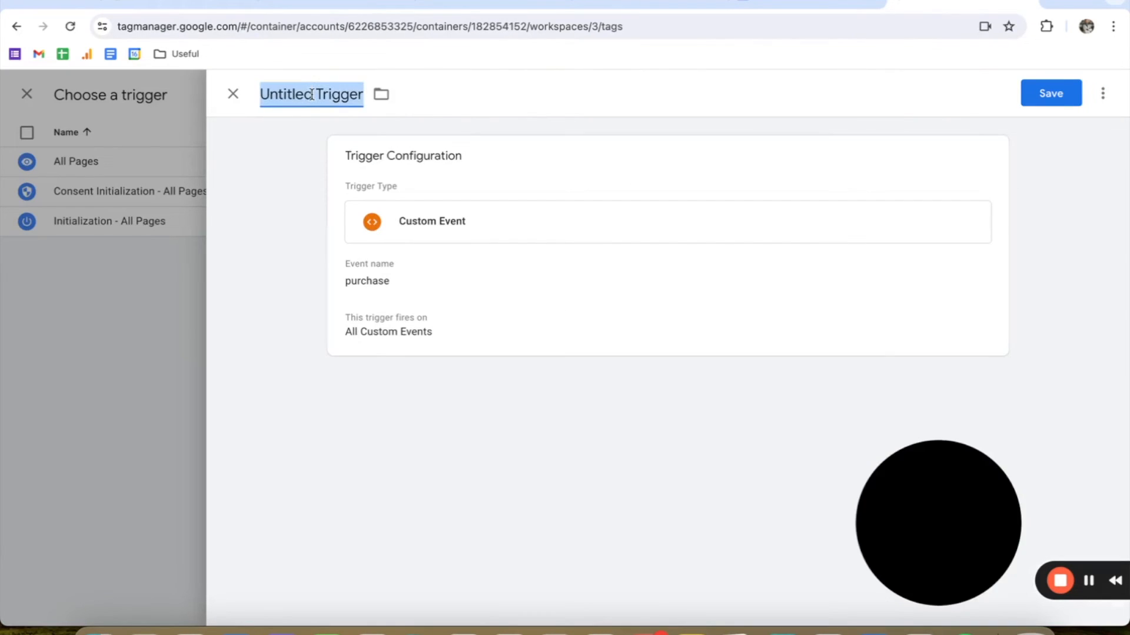
type("Purchase - Trigger")
key("super+Left")
type("Custom  Event -")
left_click(688, 144)
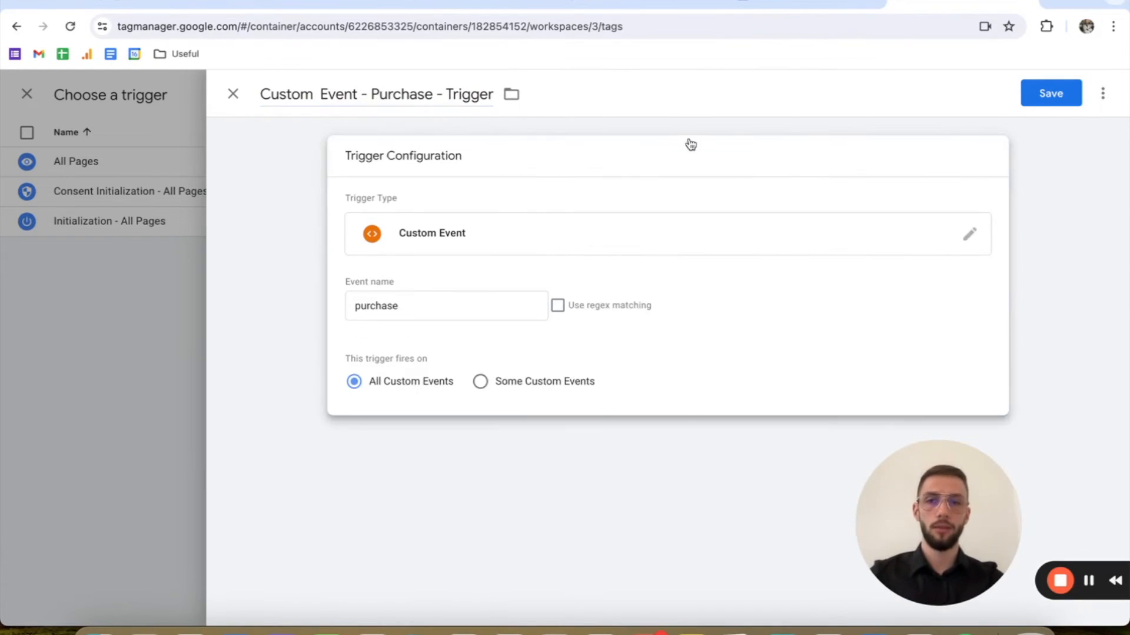
left_click(1045, 151)
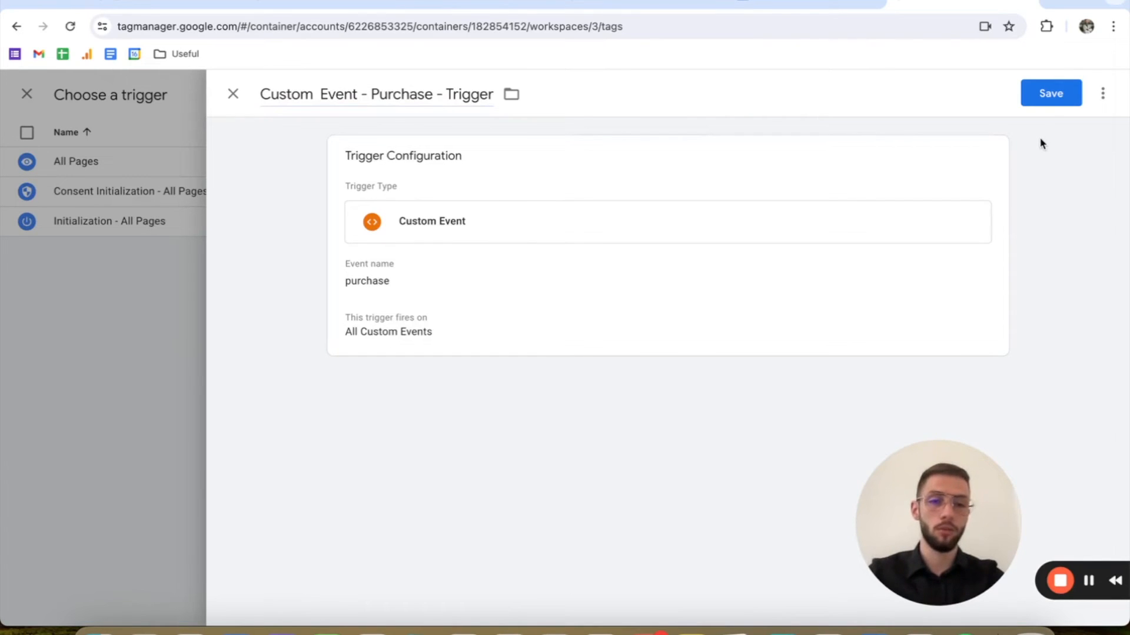
left_click(1042, 100)
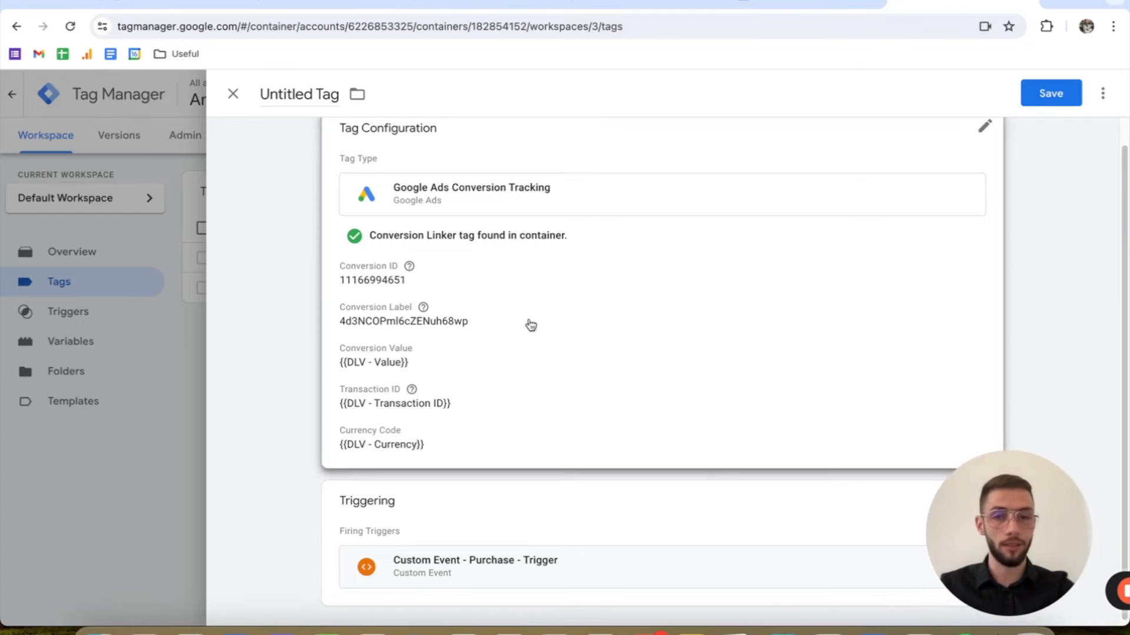
Step: Name the tag "Google Ads - Conversion Pixel - Purchase" and save it
left_click(317, 92)
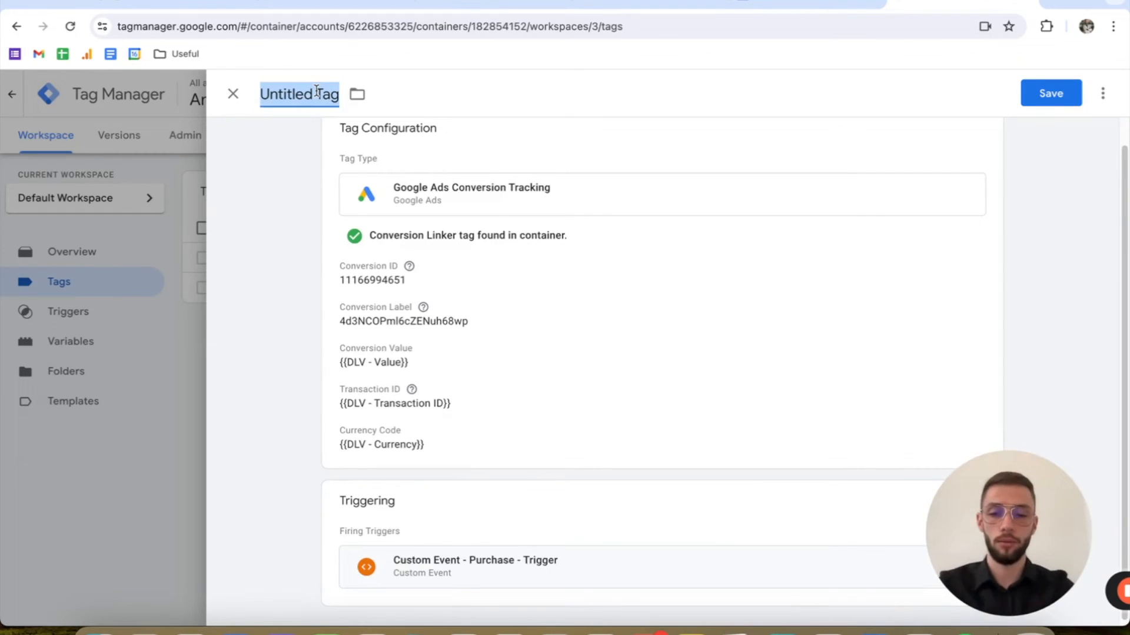
type("Go")
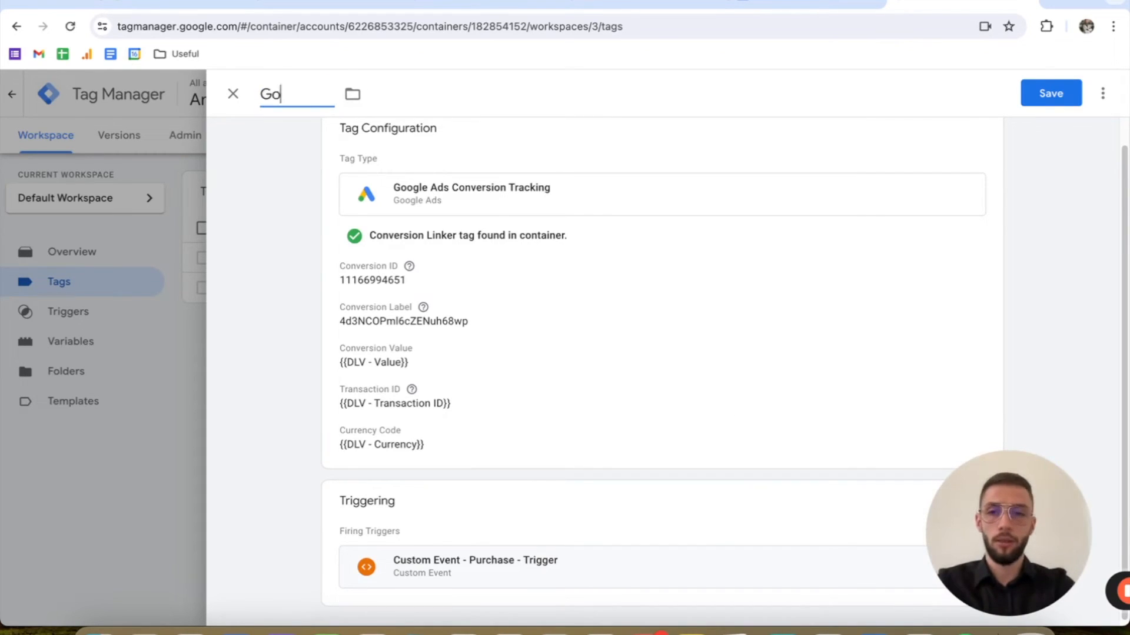
type("ogle Ads - Co")
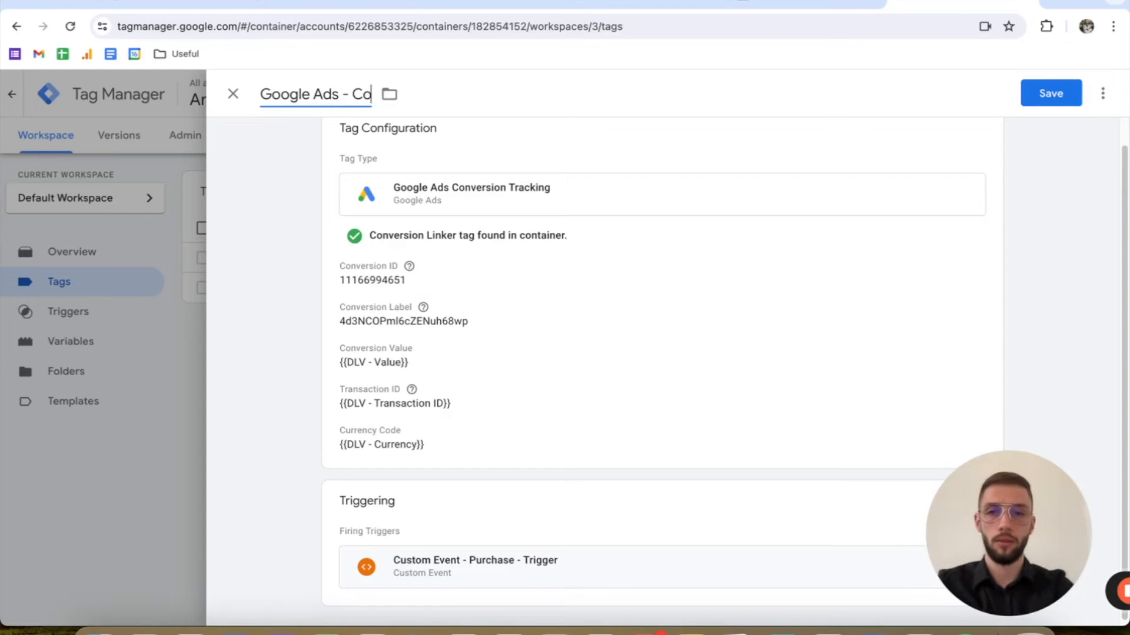
type("nversion Pixel - Purchase")
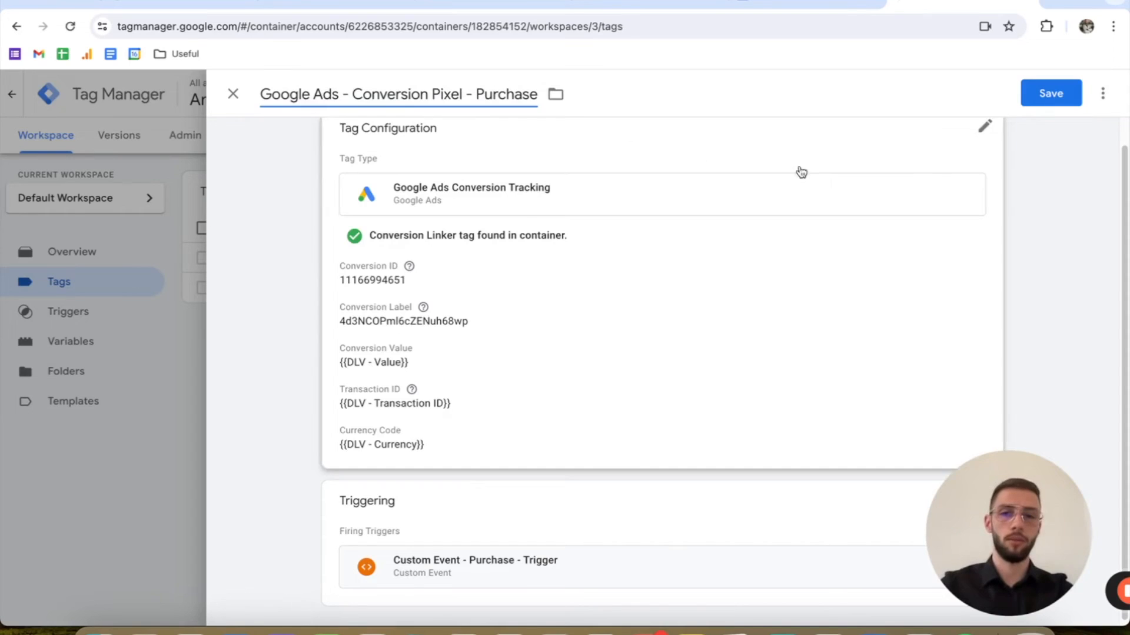
left_click(1052, 97)
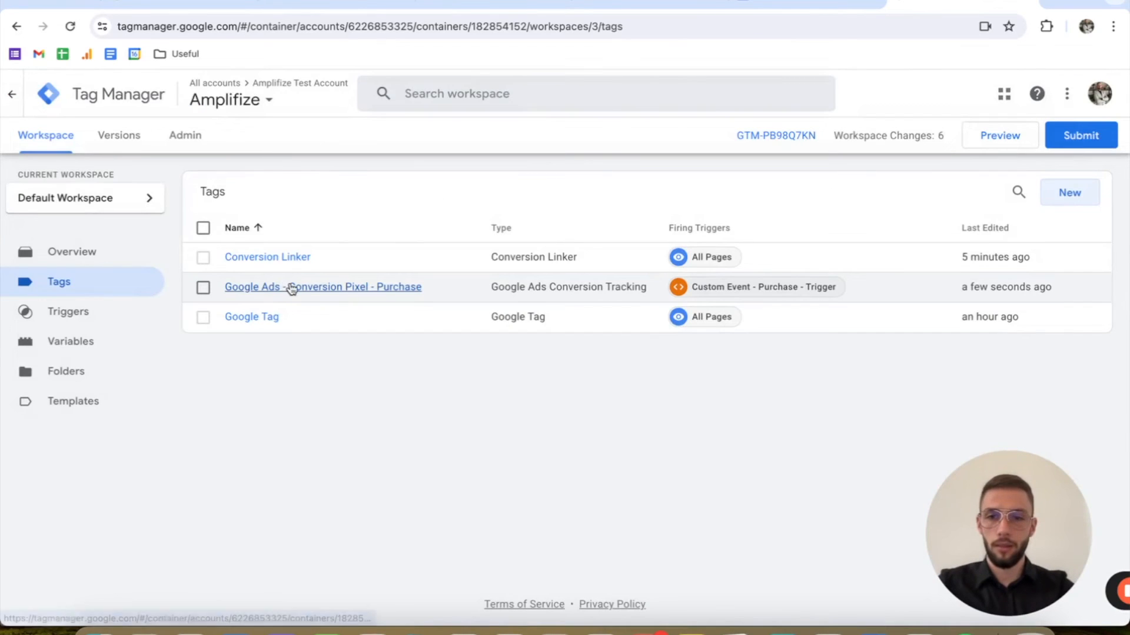
Step: Reopen the "Google Ads - Conversion Pixel - Purchase" tag and include user-provided data from the website
left_click(290, 287)
left_click(592, 342)
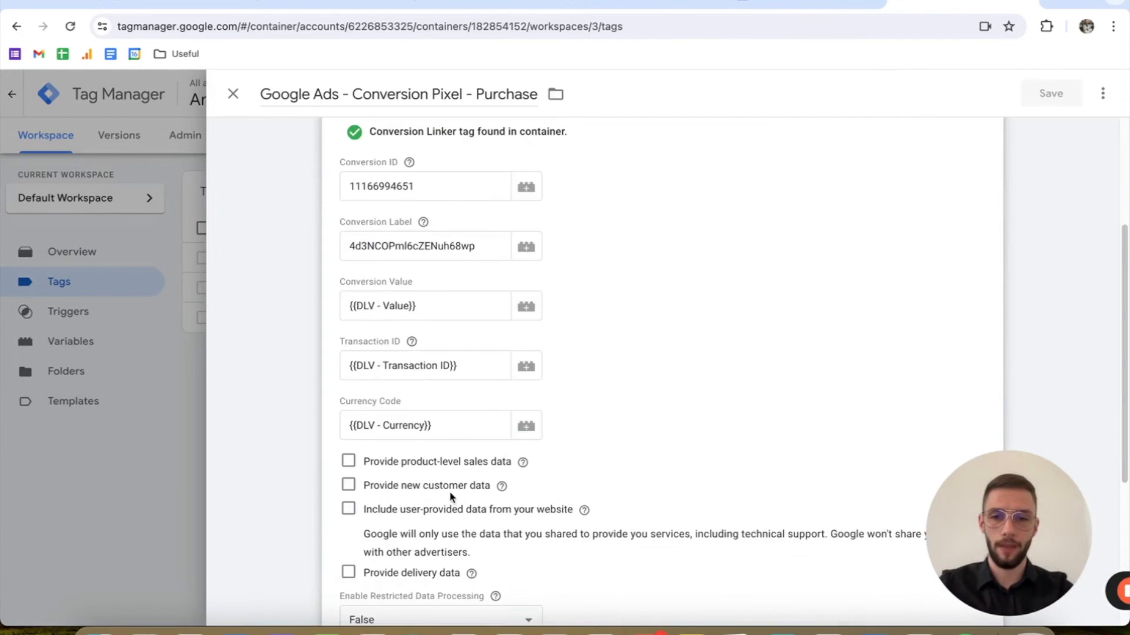
scroll(389, 490, "down", 1)
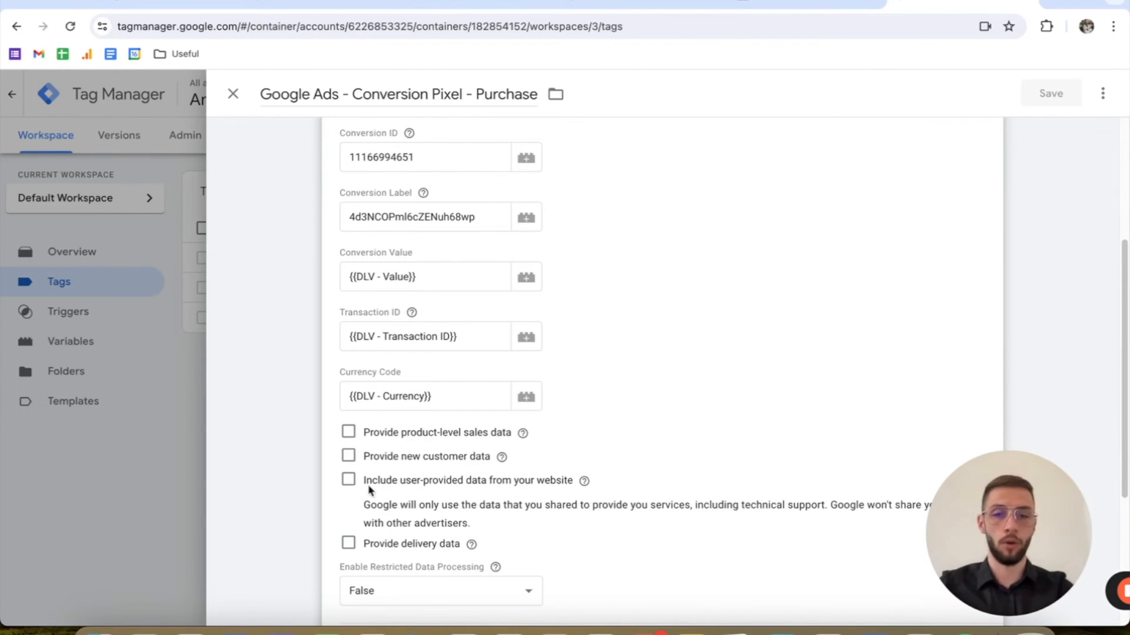
left_click(347, 481)
scroll(560, 563, "down", 1)
left_click(520, 532)
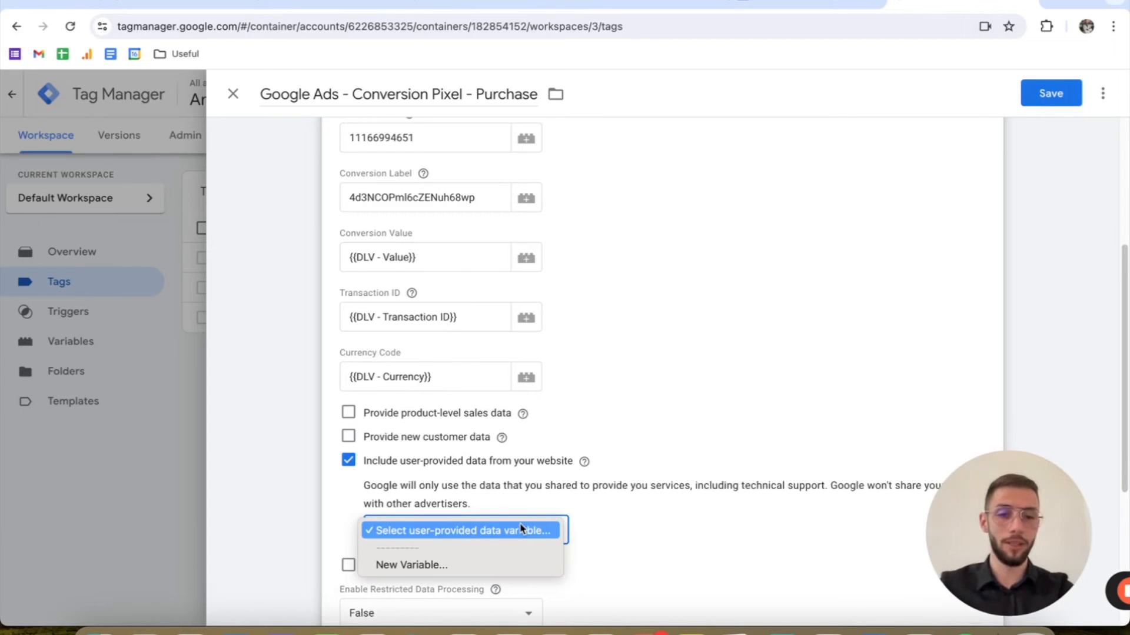
Step: Start a new user-provided data variable for the tag and name it "User-Provided Data"
left_click(488, 566)
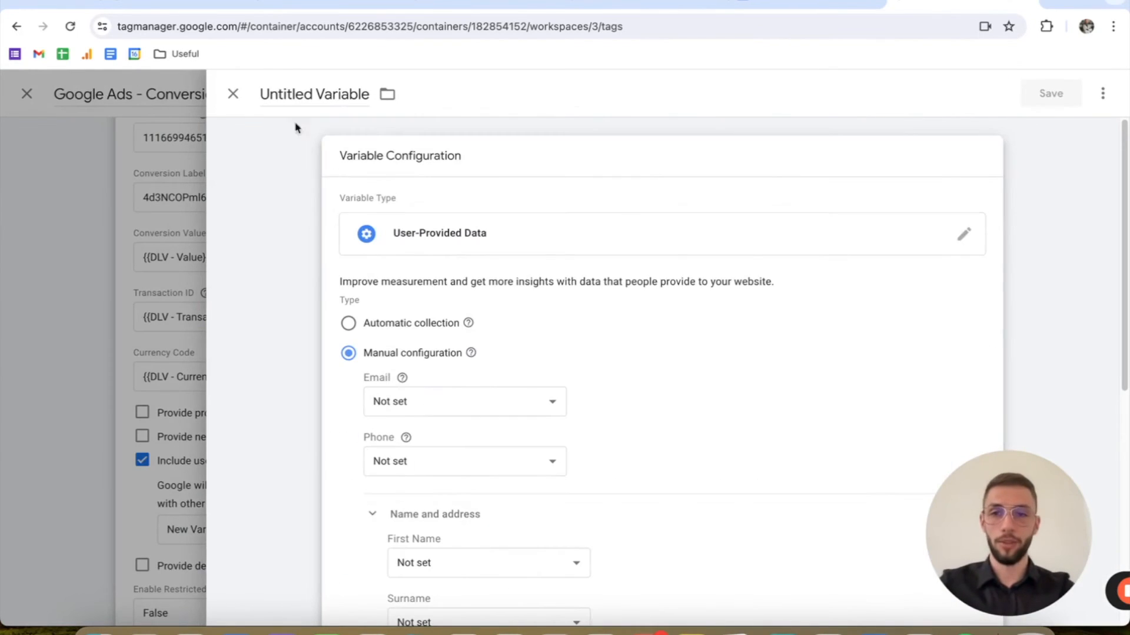
left_click(288, 95)
type("User-Provided Data")
left_click(552, 282)
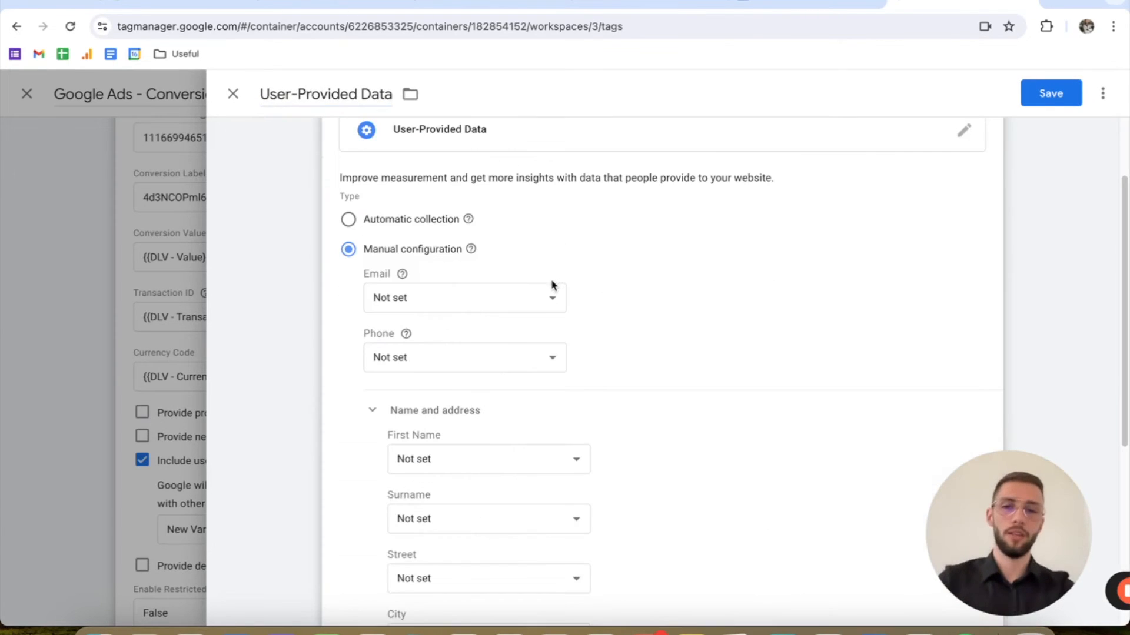
Step: For the Email field, create a new Data Layer Variable that reads amplifize.email
left_click(537, 293)
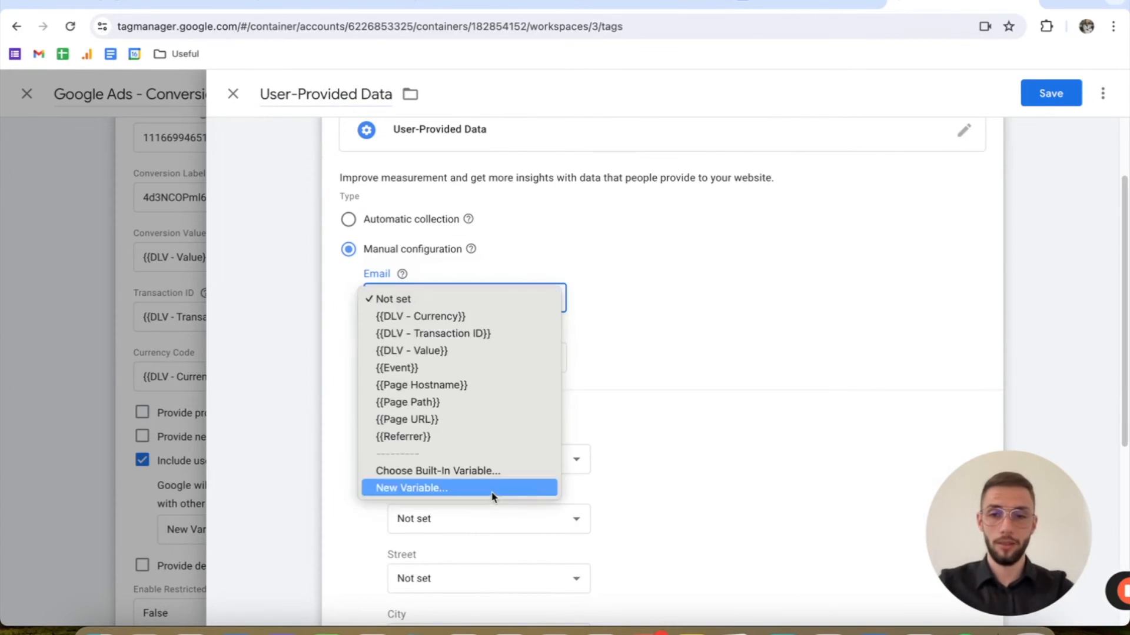
left_click(494, 491)
left_click(888, 169)
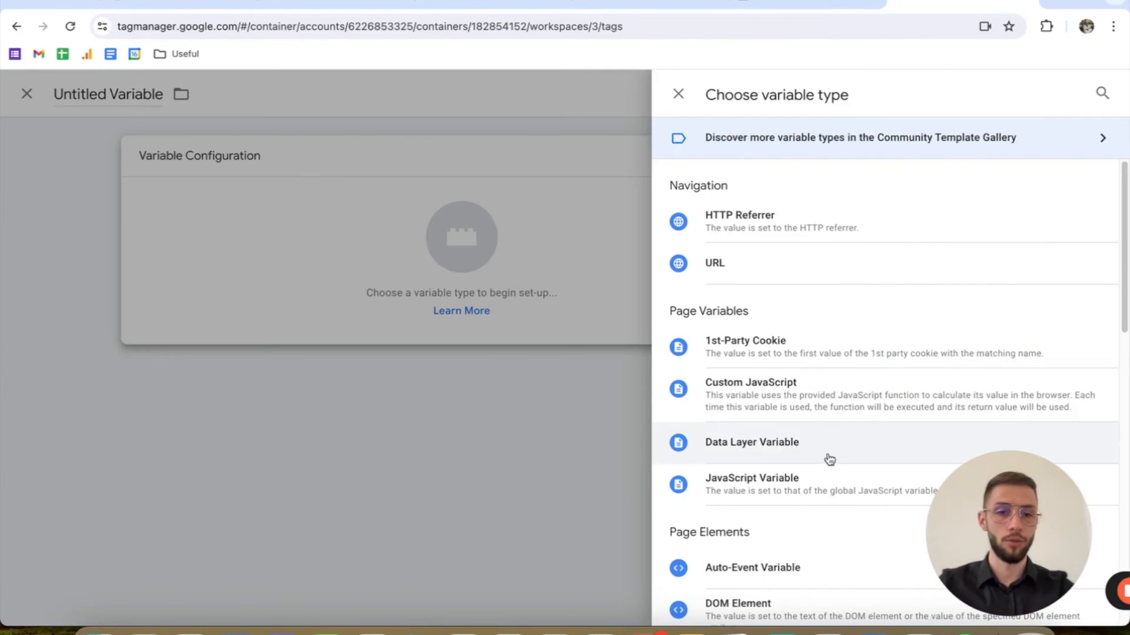
left_click(830, 460)
left_click(460, 316)
type("amplifize")
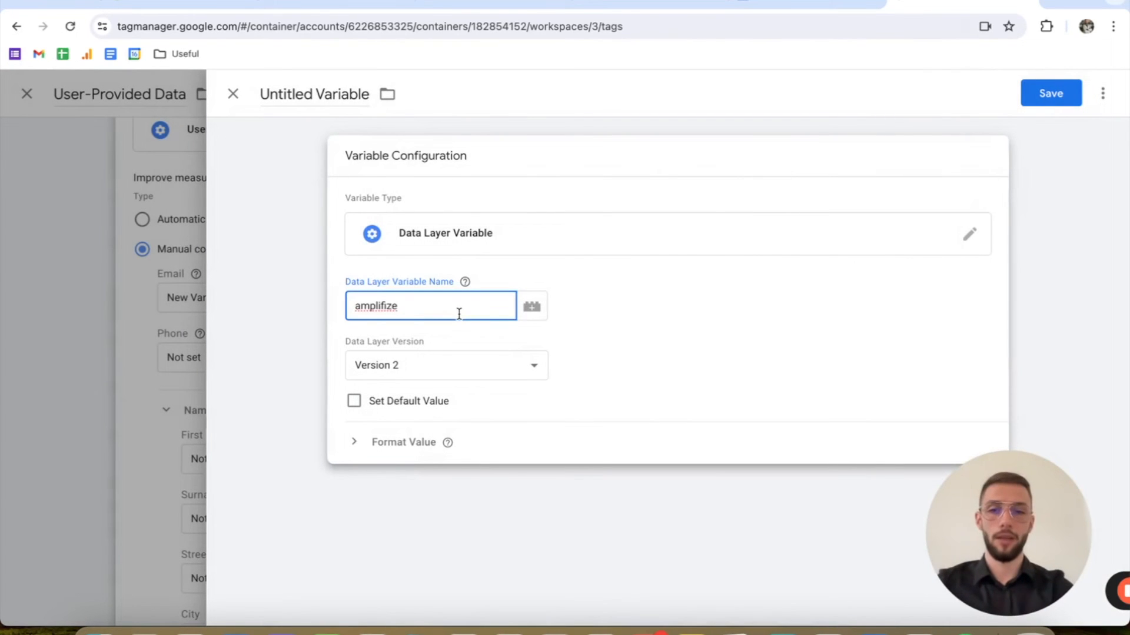
type(".email")
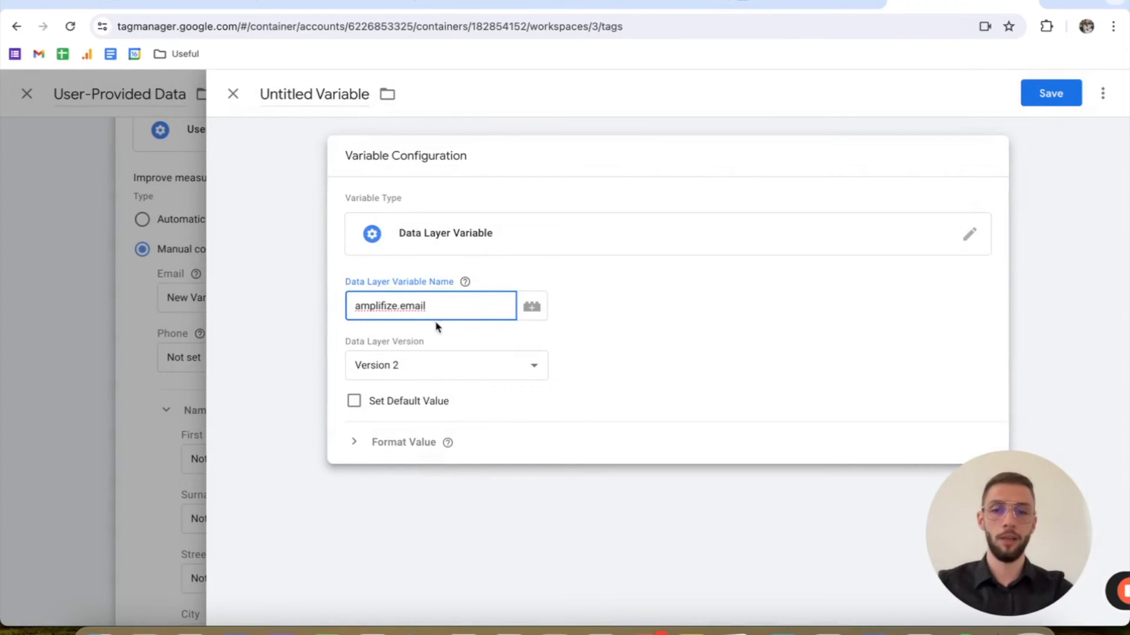
Step: Name the data layer variable "DLV - Email" and save it as the Email source
left_click(323, 94)
type("DLV ")
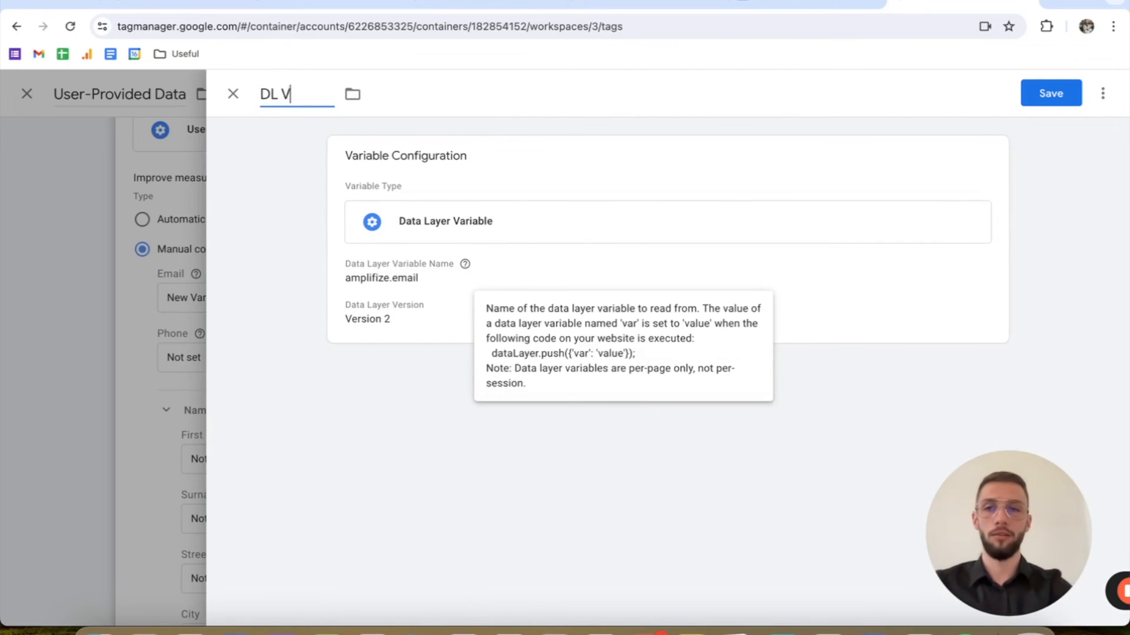
type("- Email")
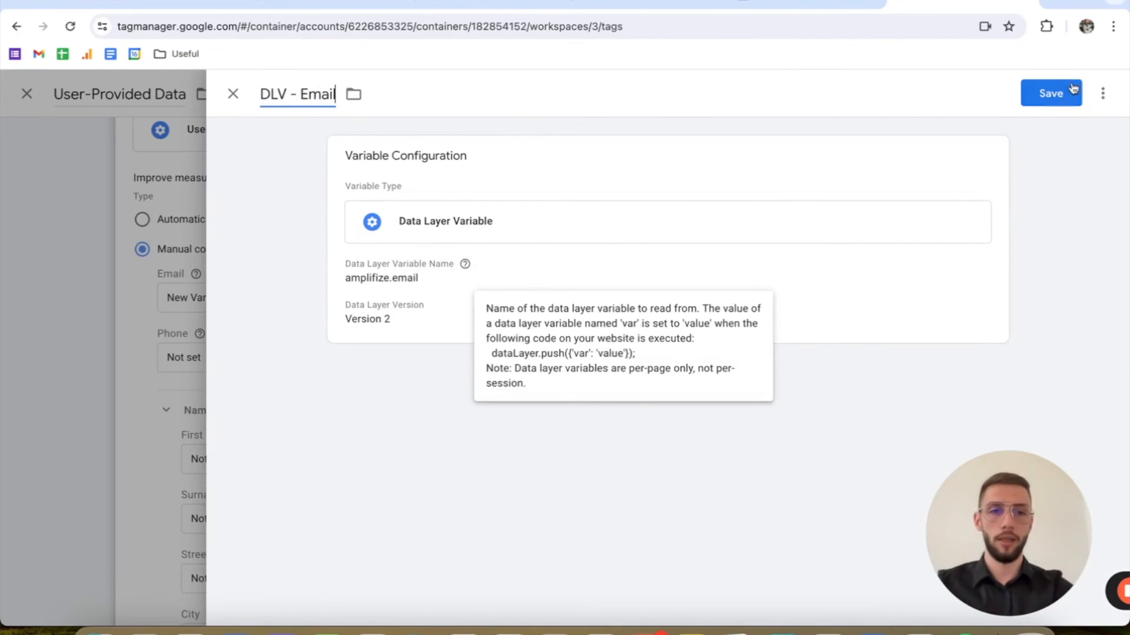
left_click(1068, 95)
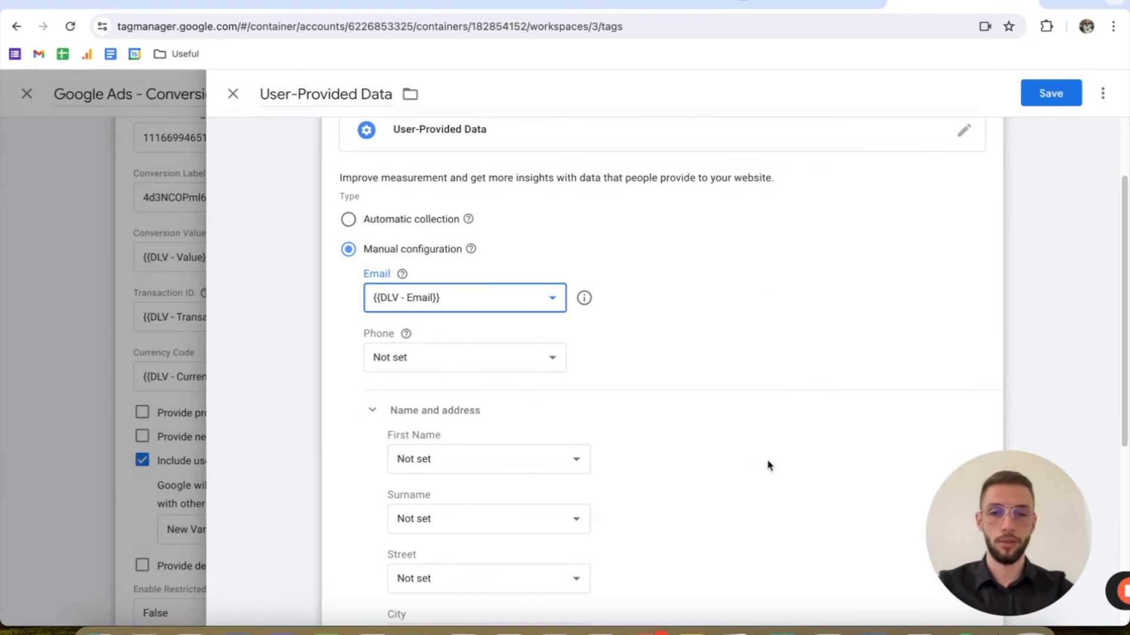
left_click_drag(987, 501, 789, 488)
scroll(499, 308, "up", 1)
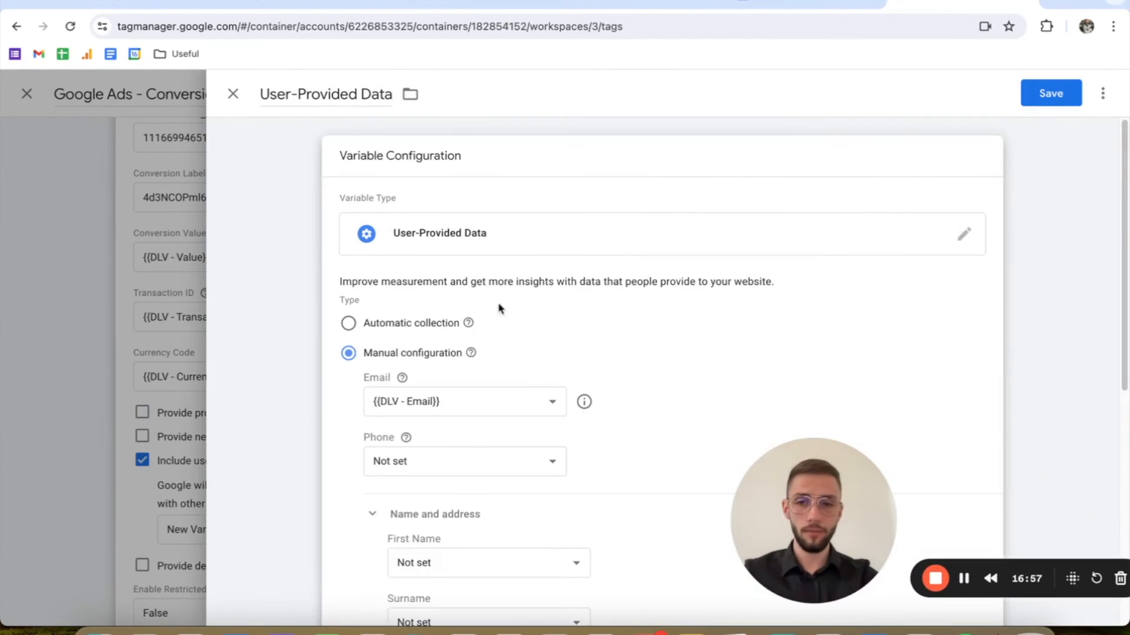
scroll(386, 308, "down", 5)
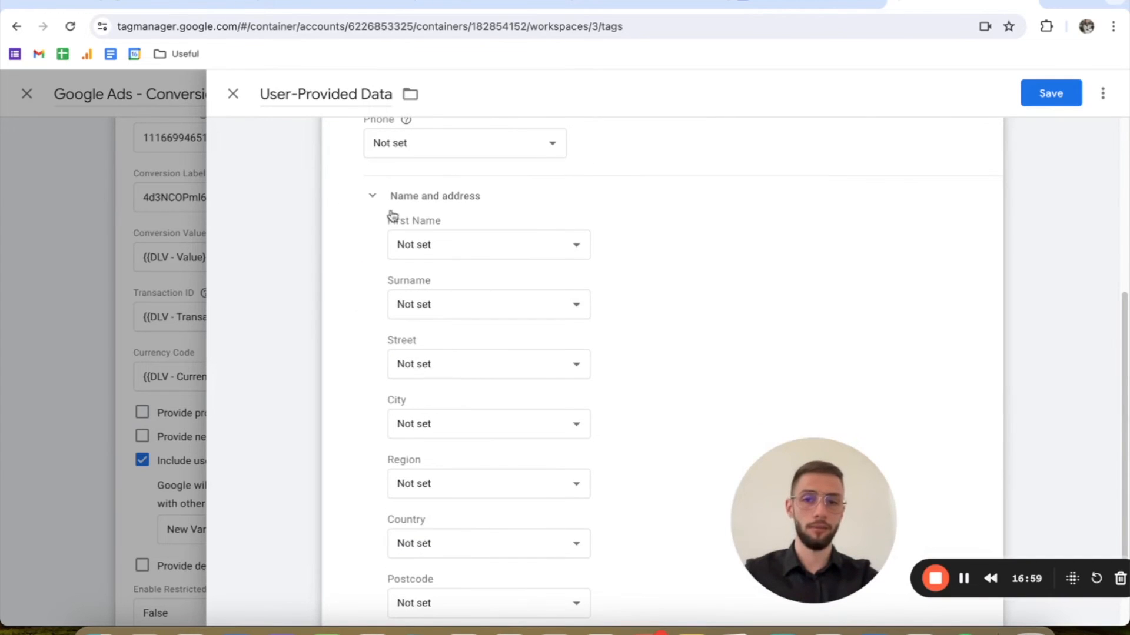
scroll(565, 253, "up", 1)
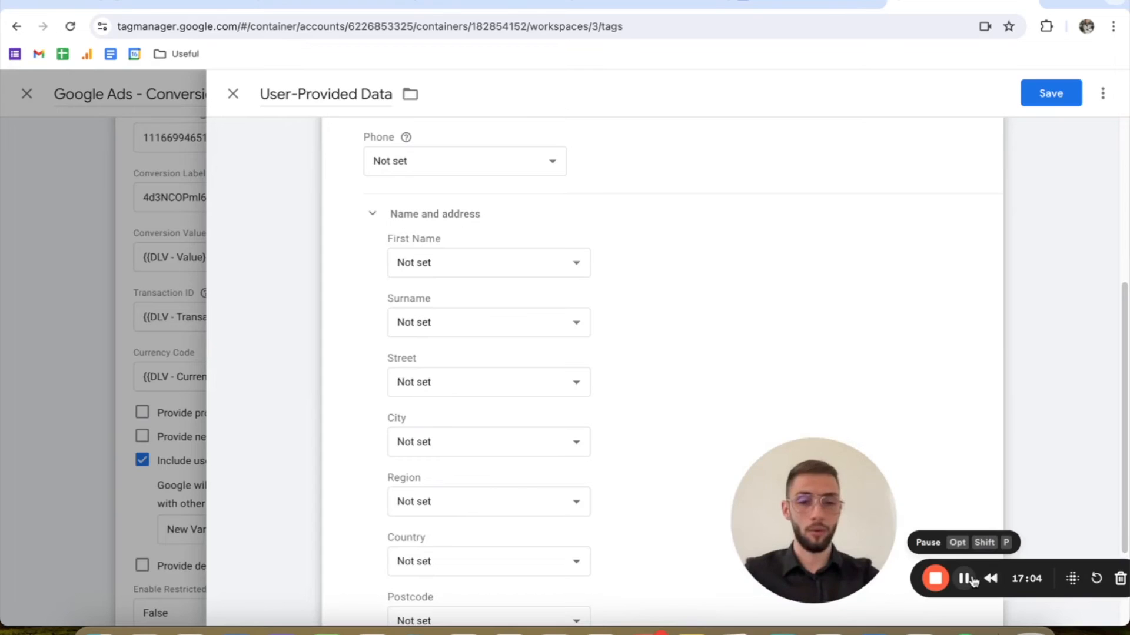
left_click(967, 579)
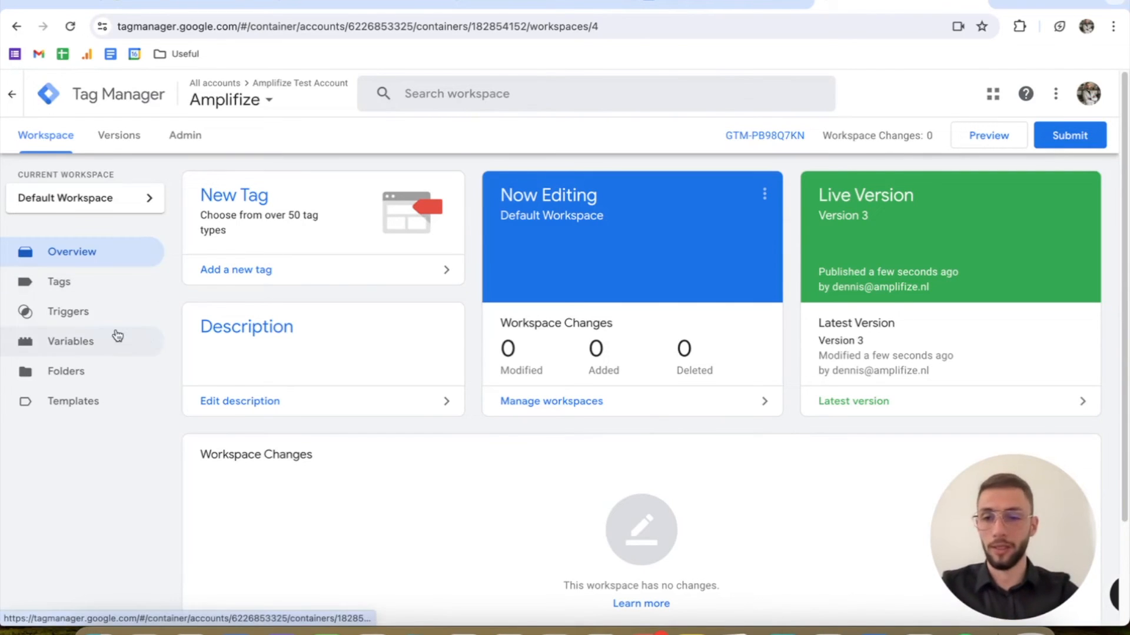
Step: Check the data layer variable names used by the DLV - First Name and DLV - Last Name variables
left_click(107, 345)
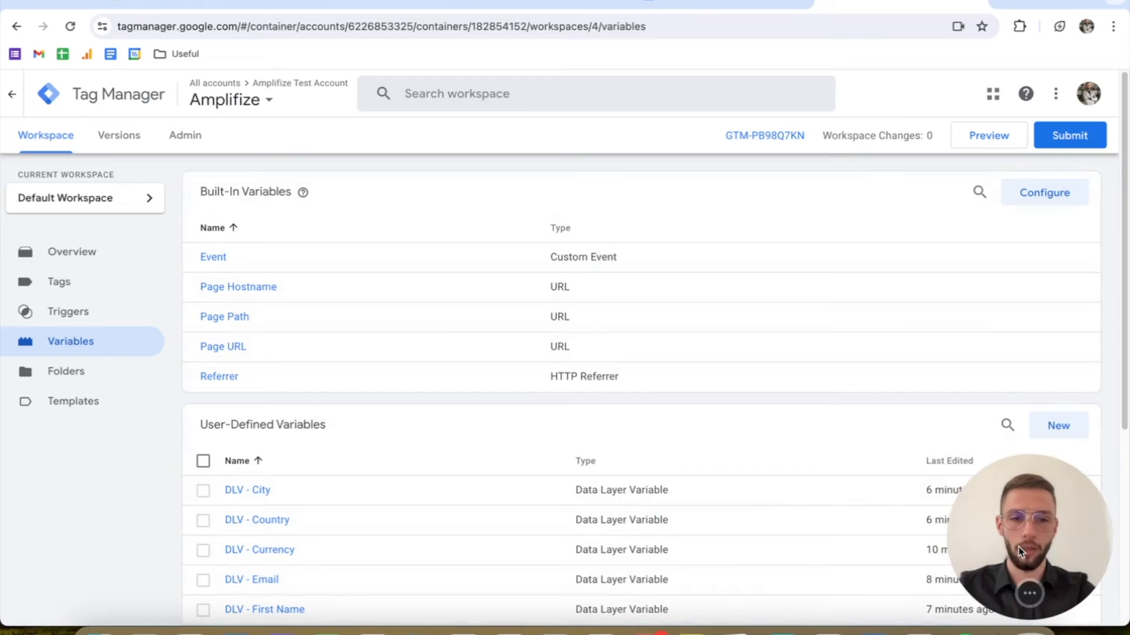
scroll(445, 333, "down", 5)
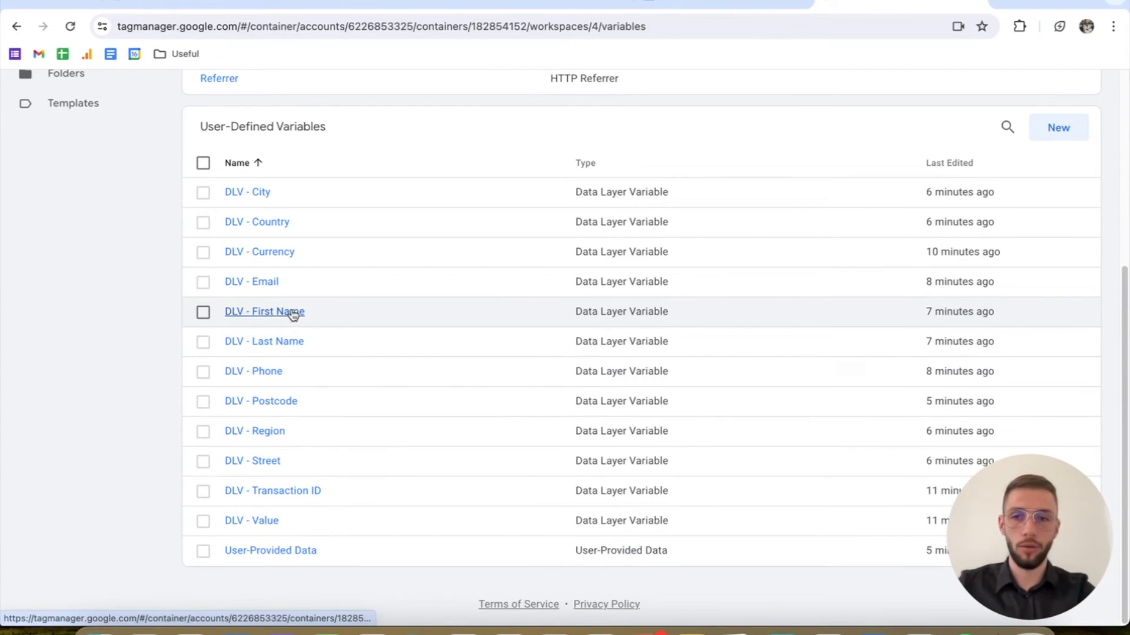
left_click(364, 320)
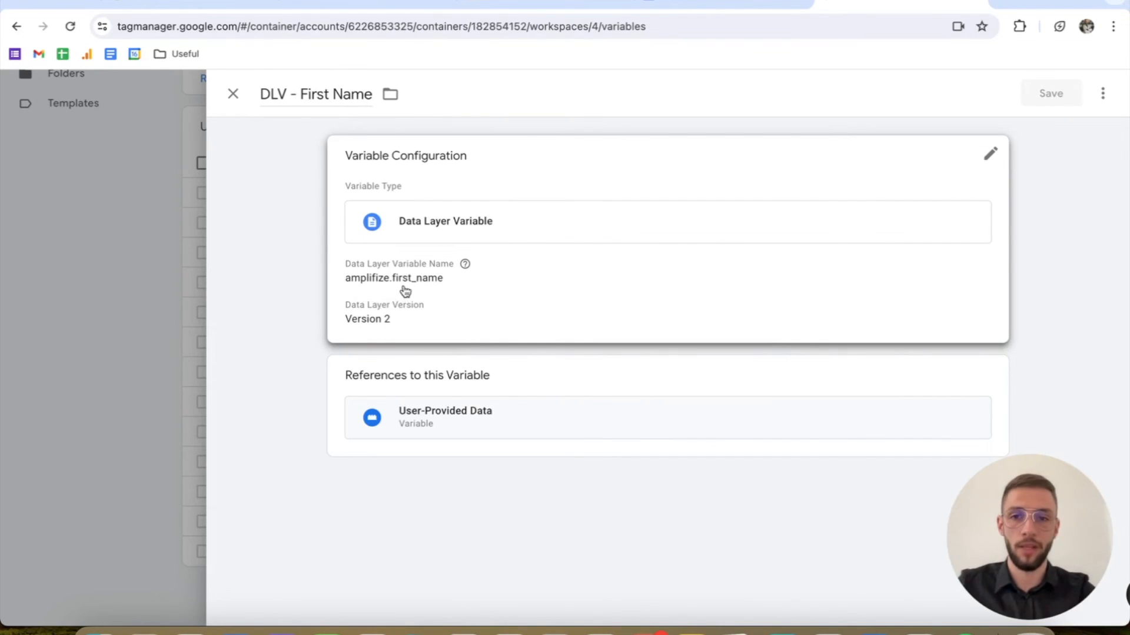
left_click(233, 94)
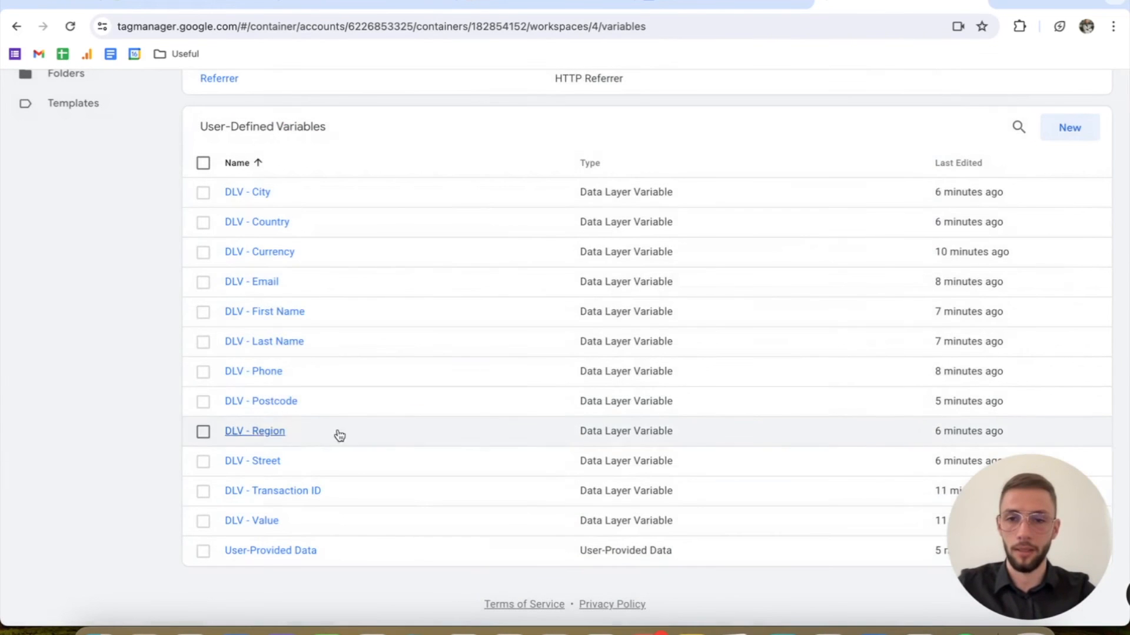
left_click(298, 342)
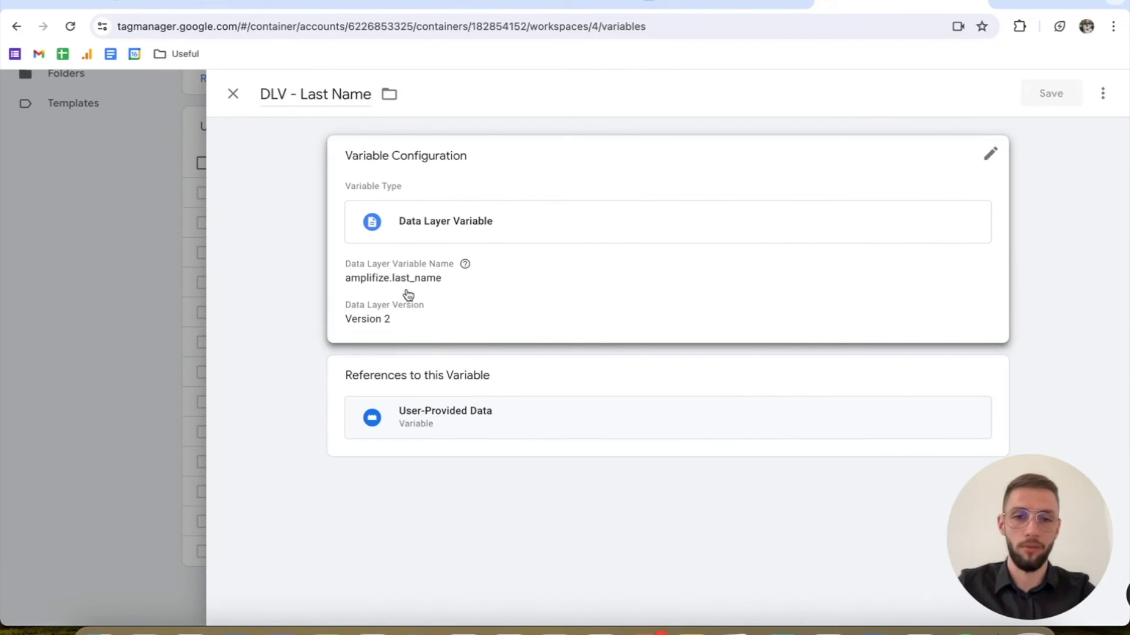
left_click(233, 93)
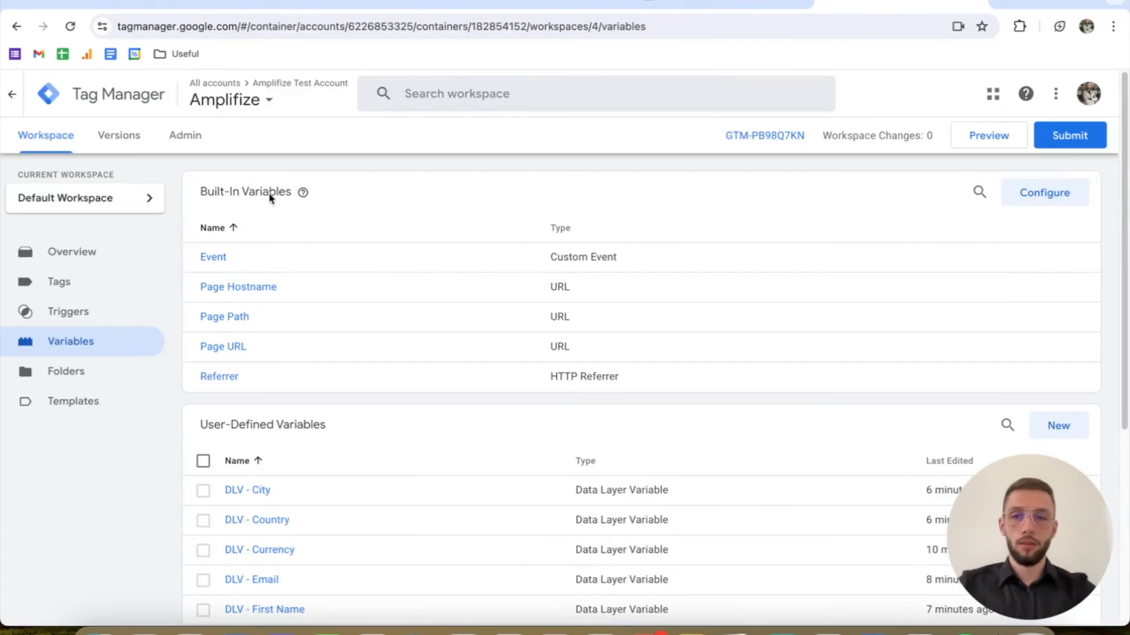
Step: Publish the container as a new version without a description and return to the workspace overview
left_click(151, 258)
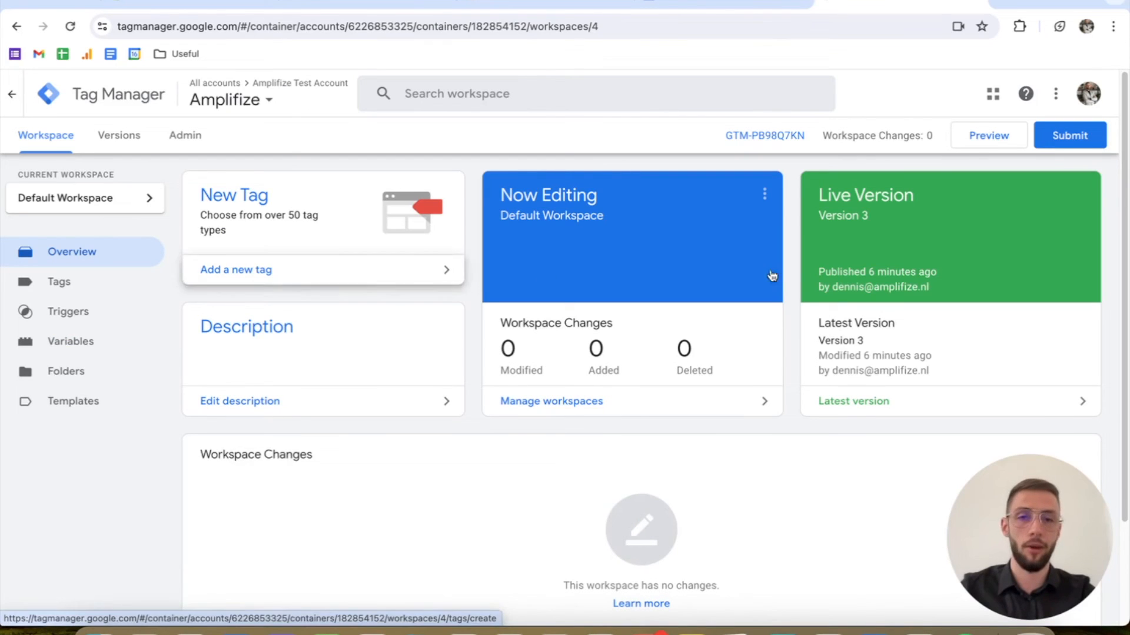
left_click(1095, 140)
left_click(1067, 108)
left_click(697, 532)
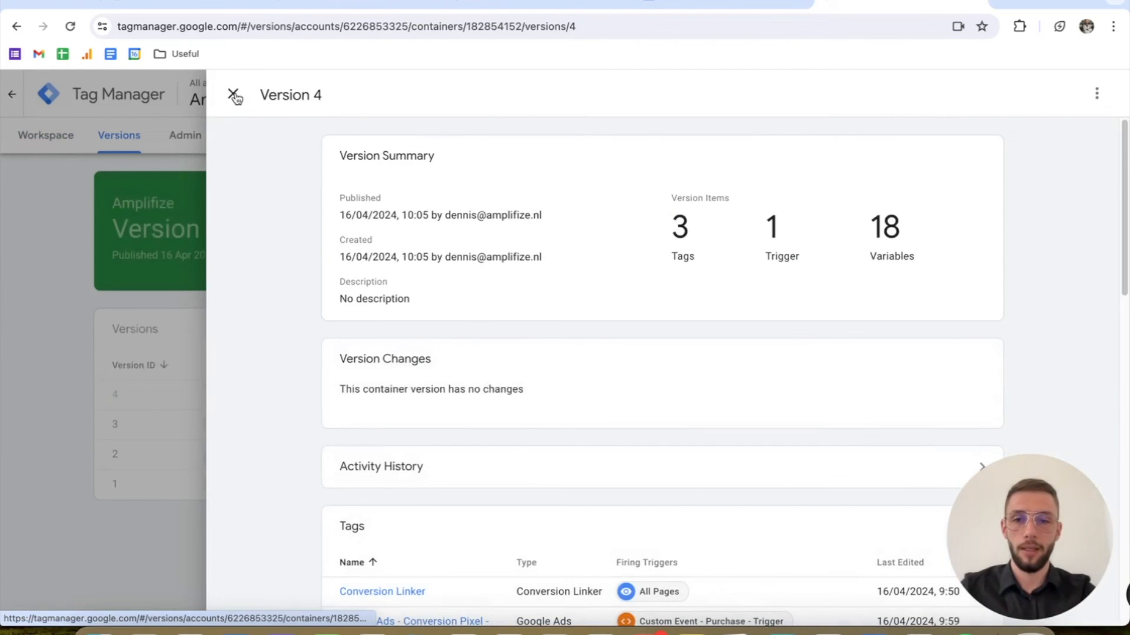
left_click(233, 95)
left_click(84, 144)
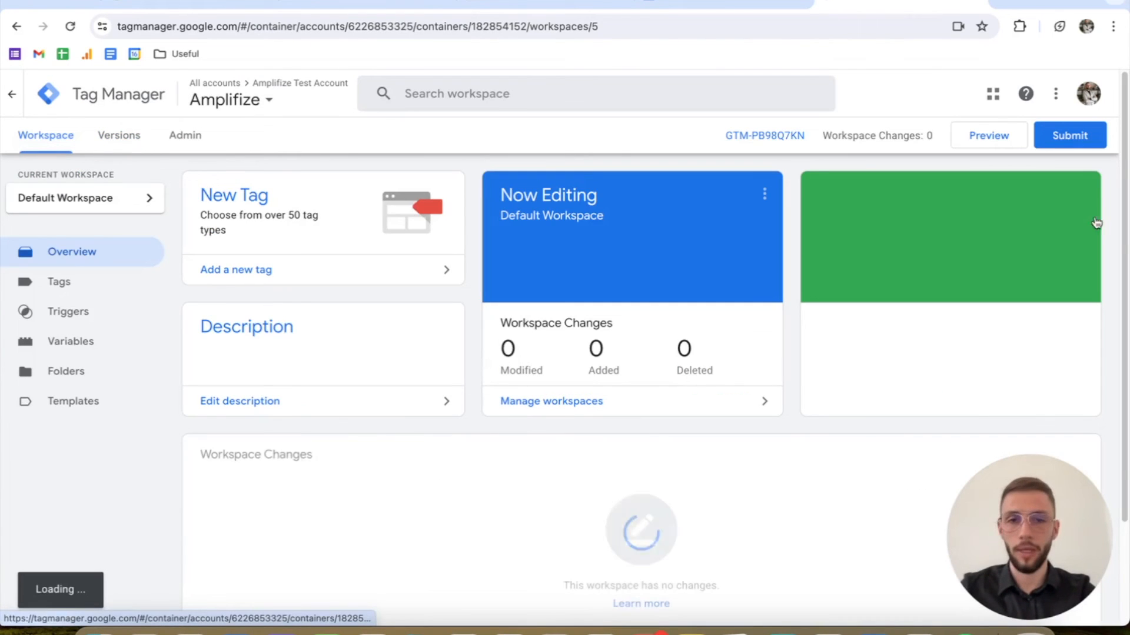
left_click(1013, 143)
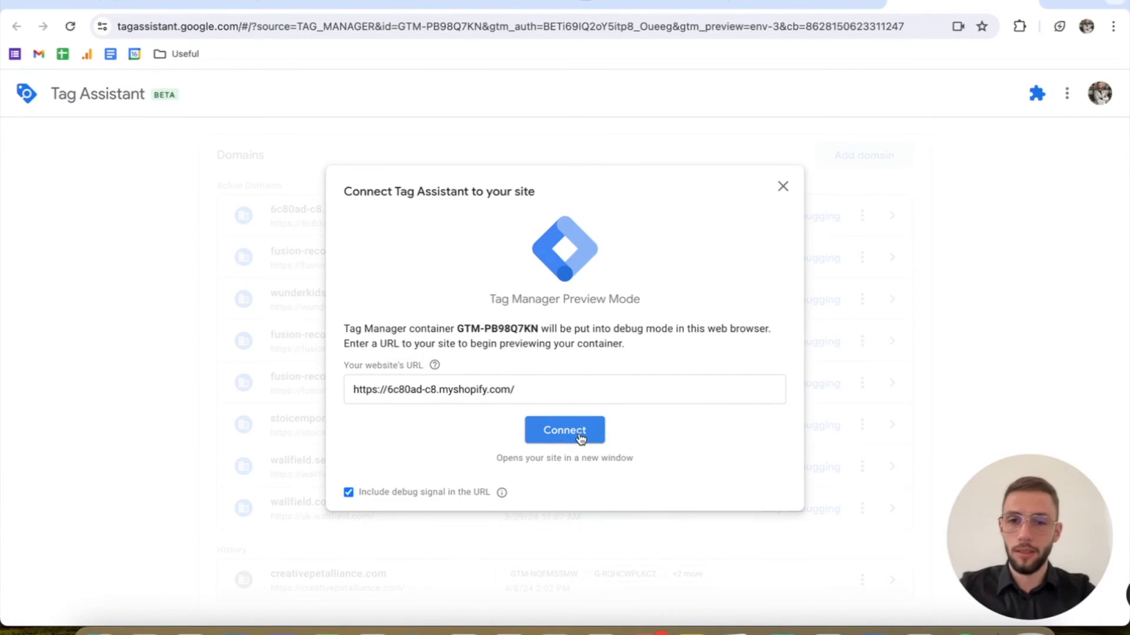
left_click(567, 423)
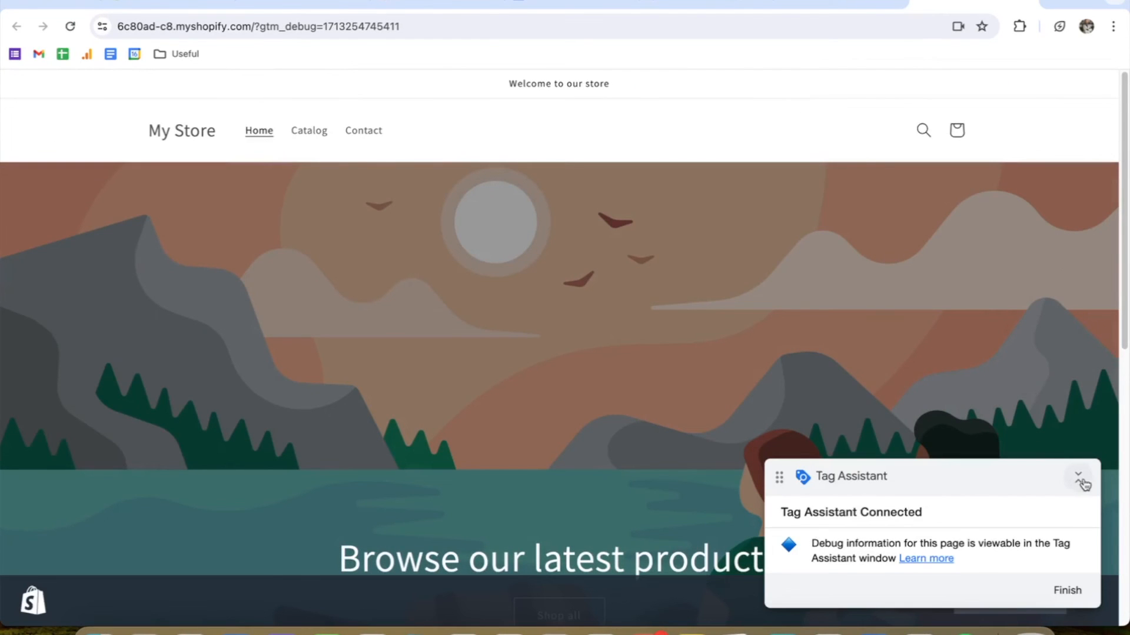
left_click(1079, 480)
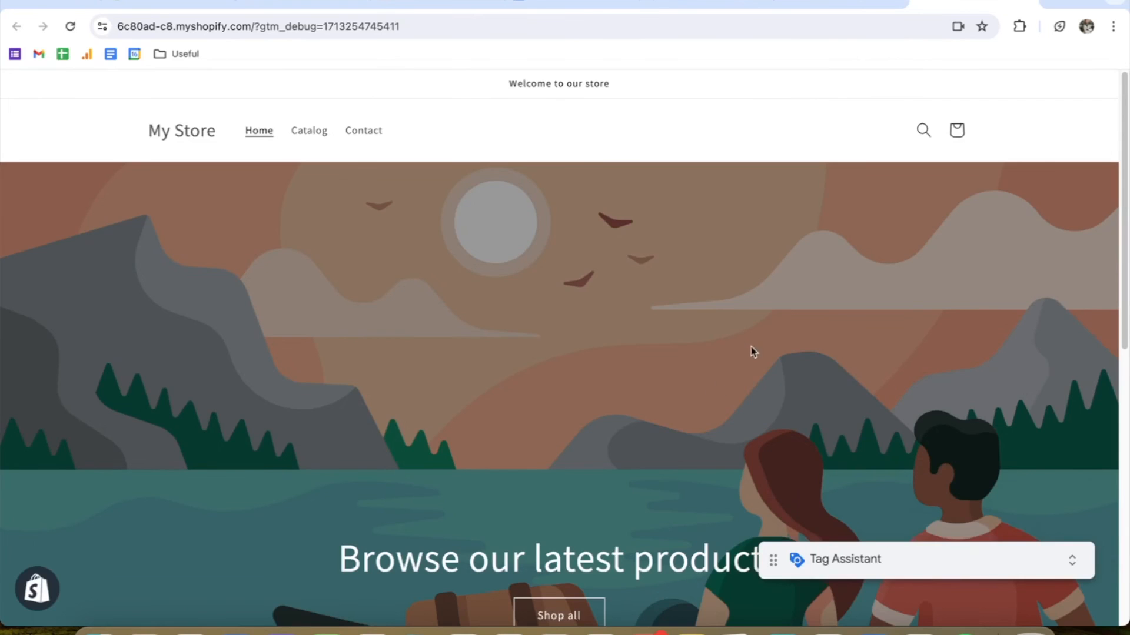
scroll(753, 350, "down", 6)
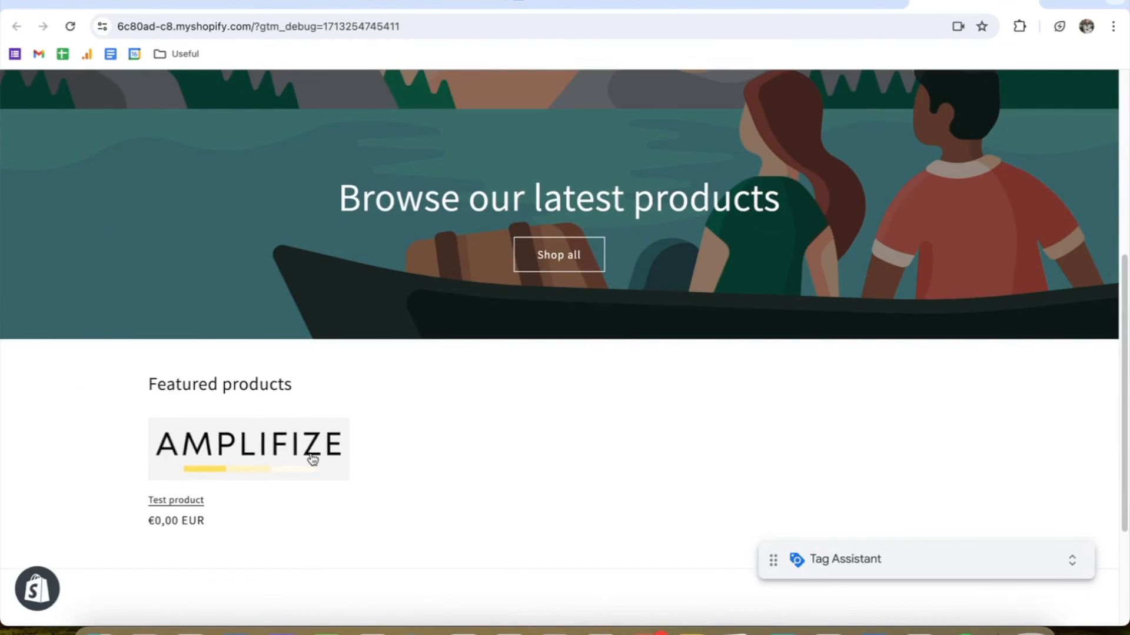
left_click(841, 3)
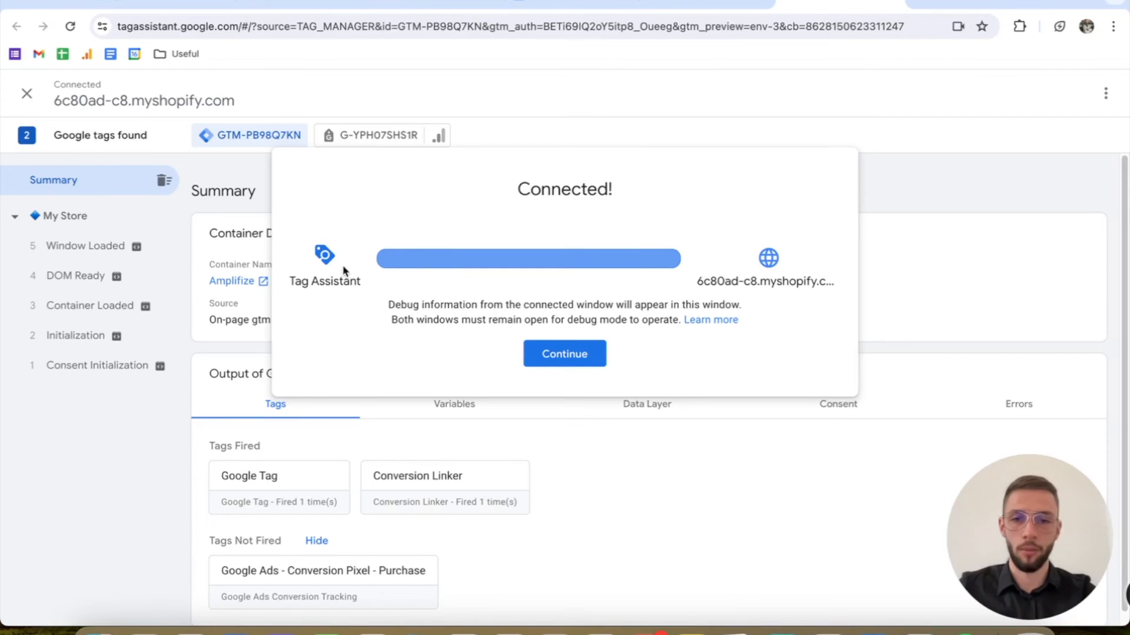
left_click(971, 4)
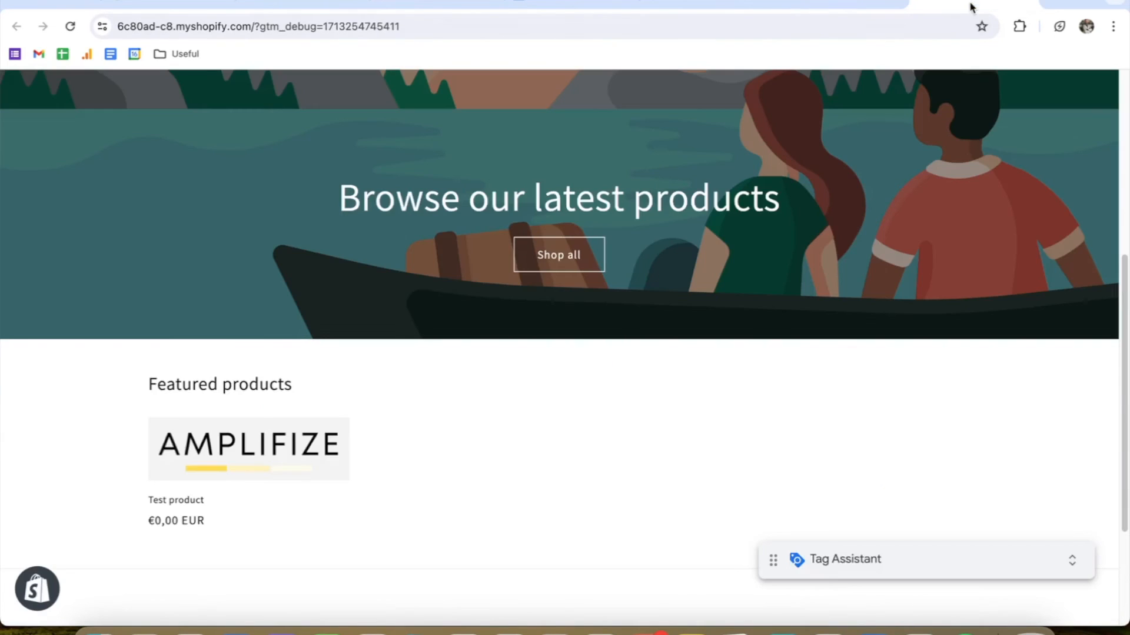
Step: In the previewed store, open the Test product and add one to the cart
scroll(477, 321, "down", 1)
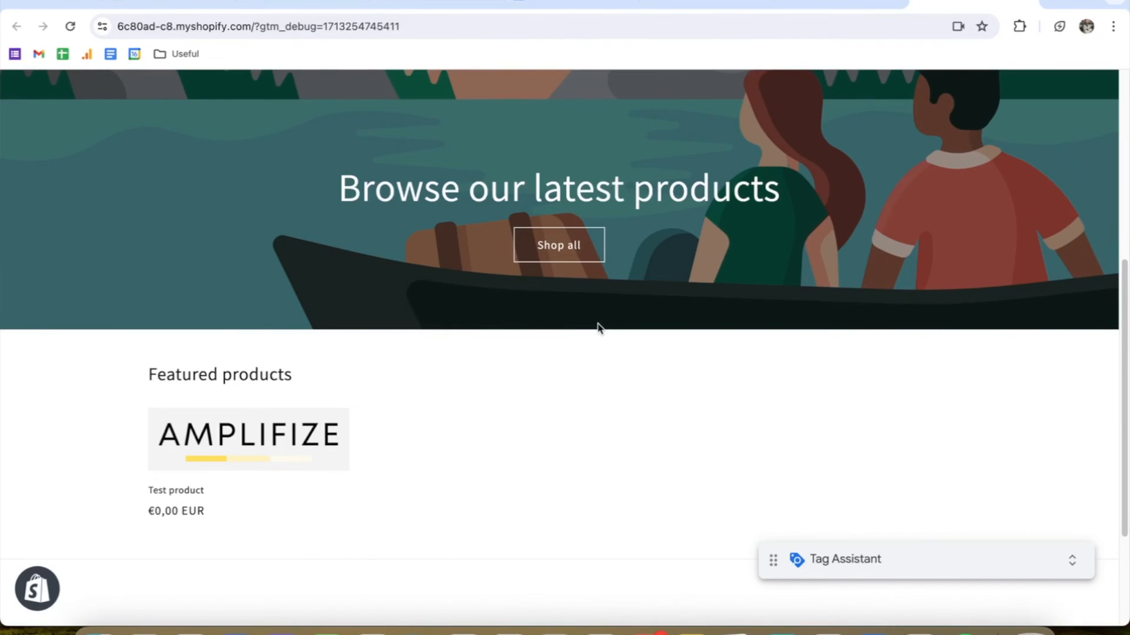
left_click(1072, 560)
left_click(1072, 560)
left_click(280, 438)
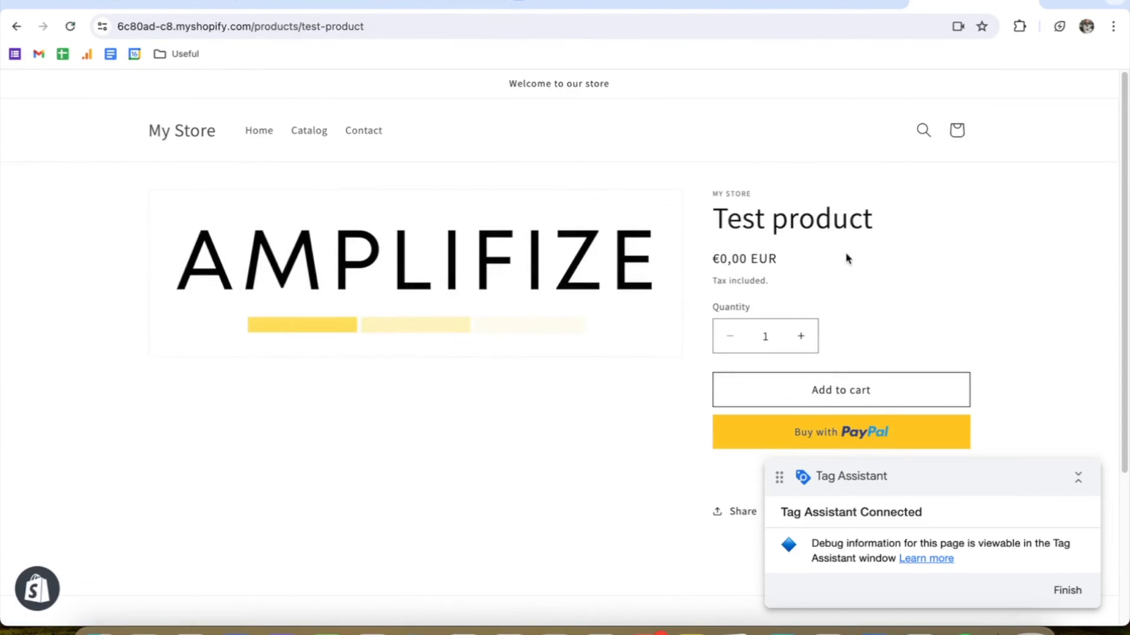
scroll(848, 258, "down", 1)
left_click(1077, 476)
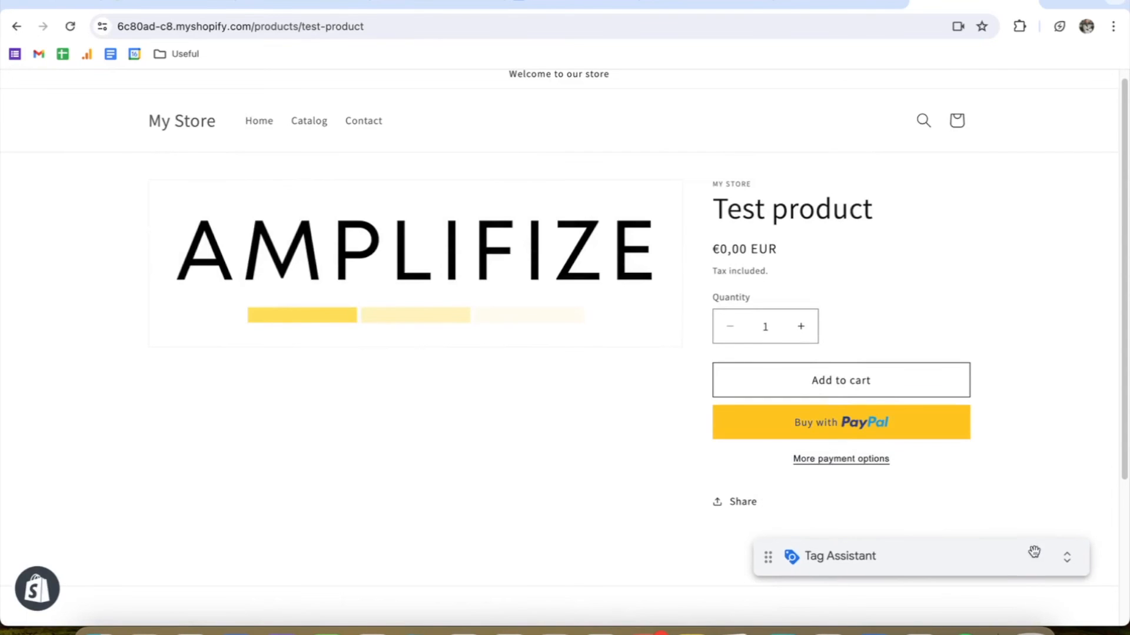
left_click(894, 388)
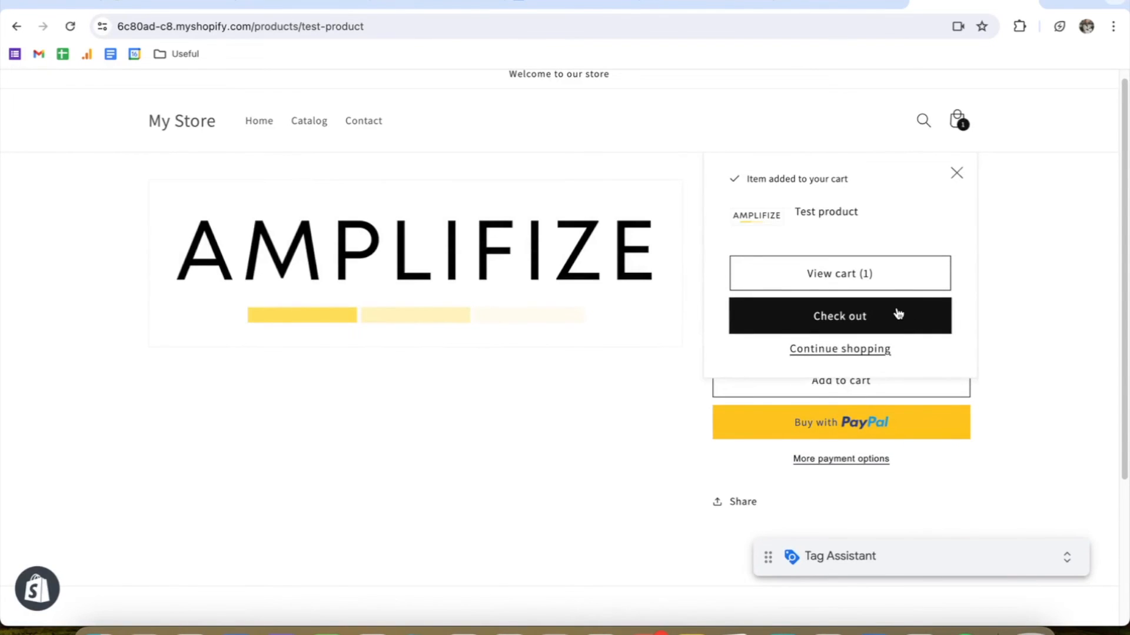
Step: Check out with the test product, filling in the customer's e-mail, name and billing address, and complete the free order
left_click(894, 308)
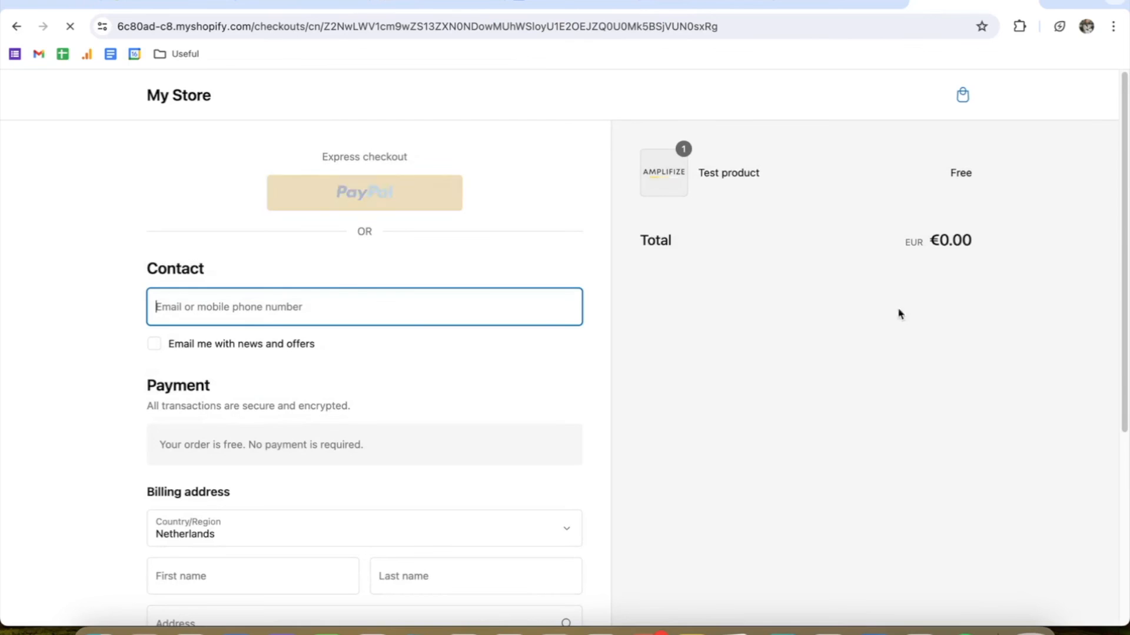
left_click(540, 313)
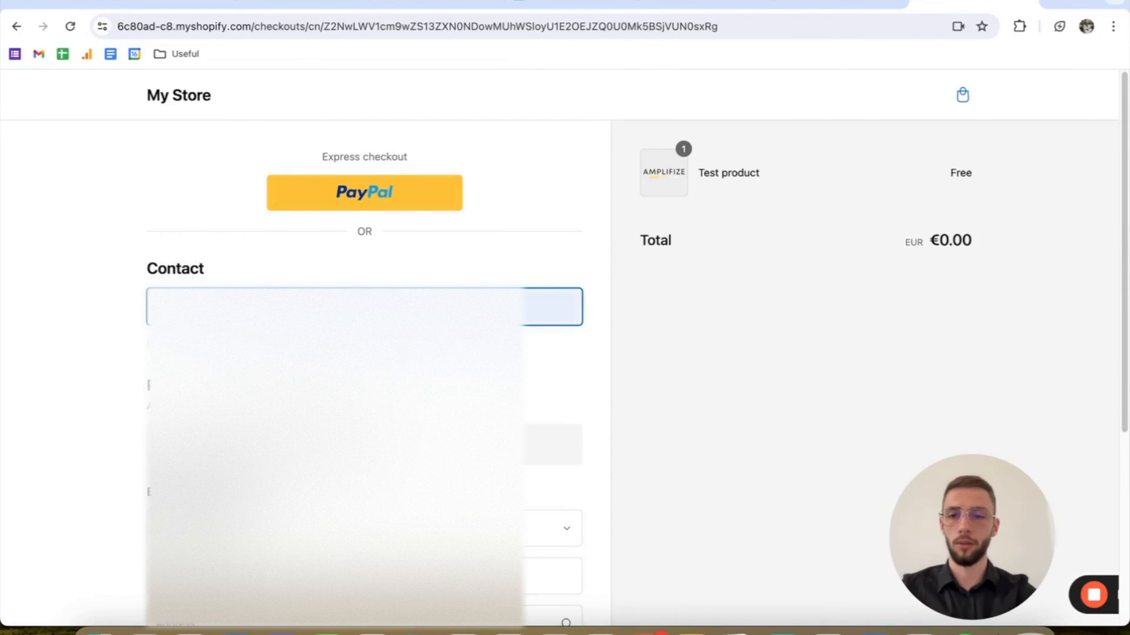
left_click(353, 358)
scroll(353, 358, "down", 1)
scroll(253, 459, "down", 2)
left_click(253, 460)
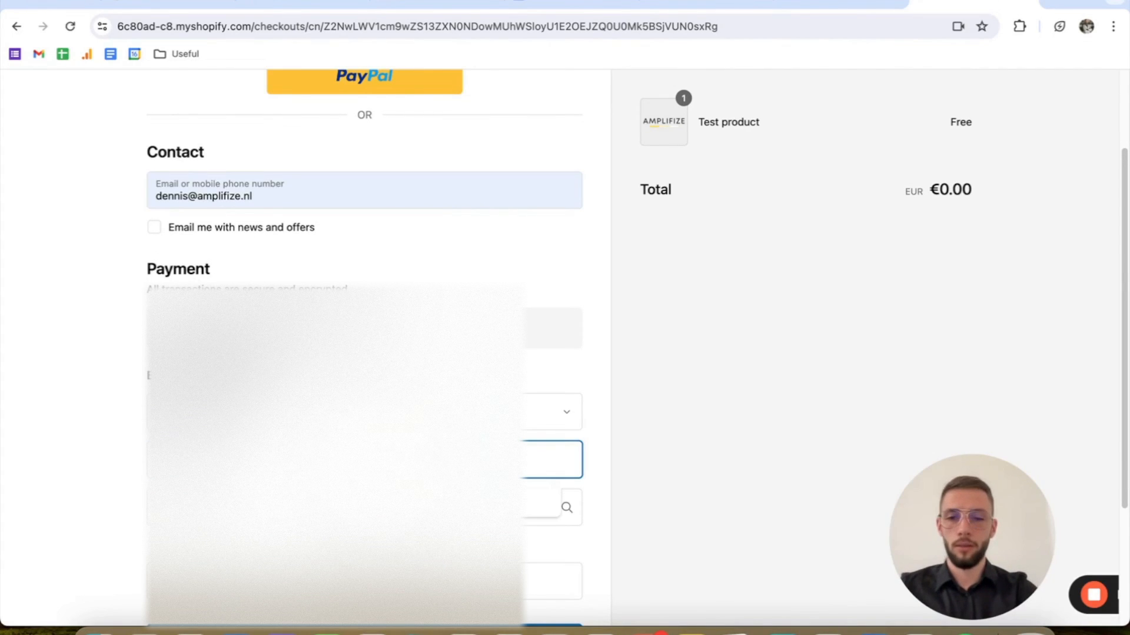
key("Tab")
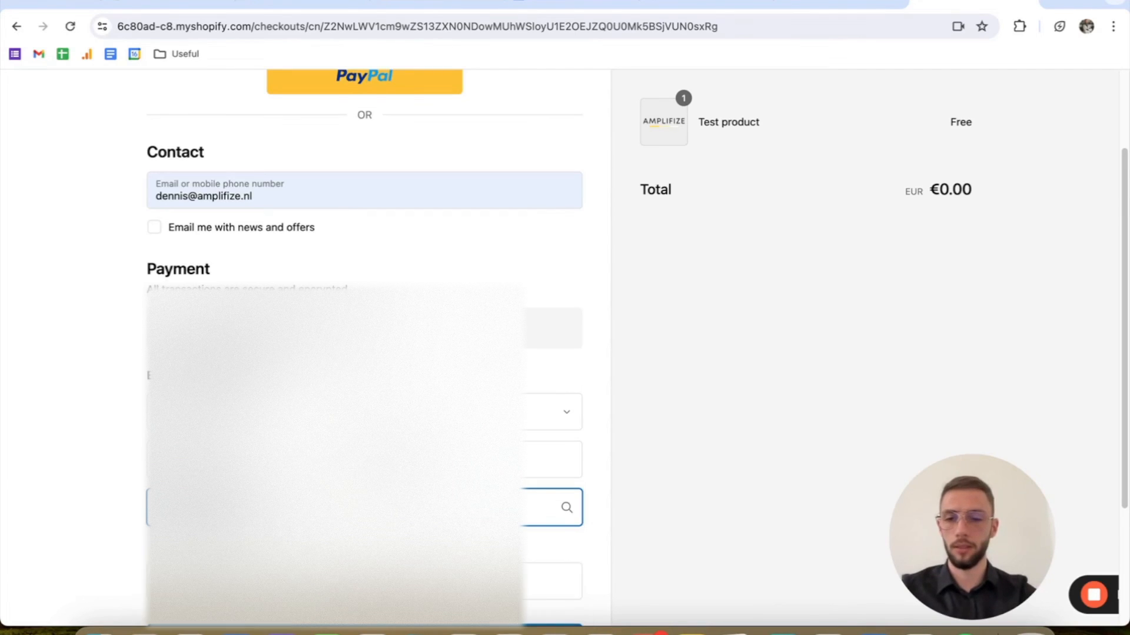
scroll(111, 441, "down", 2)
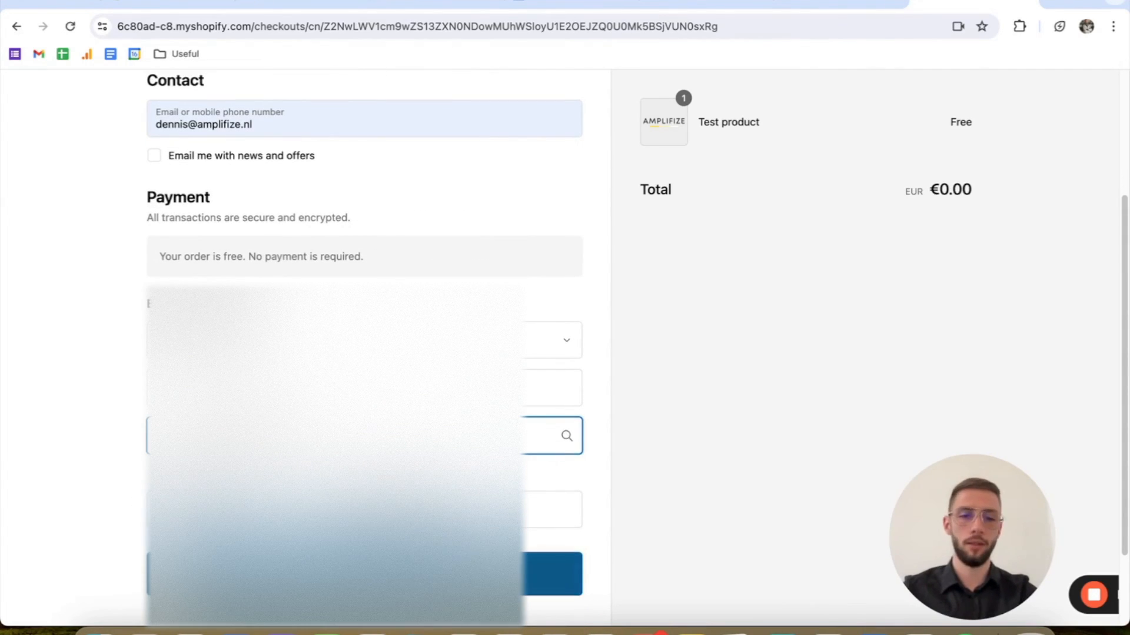
left_click(353, 573)
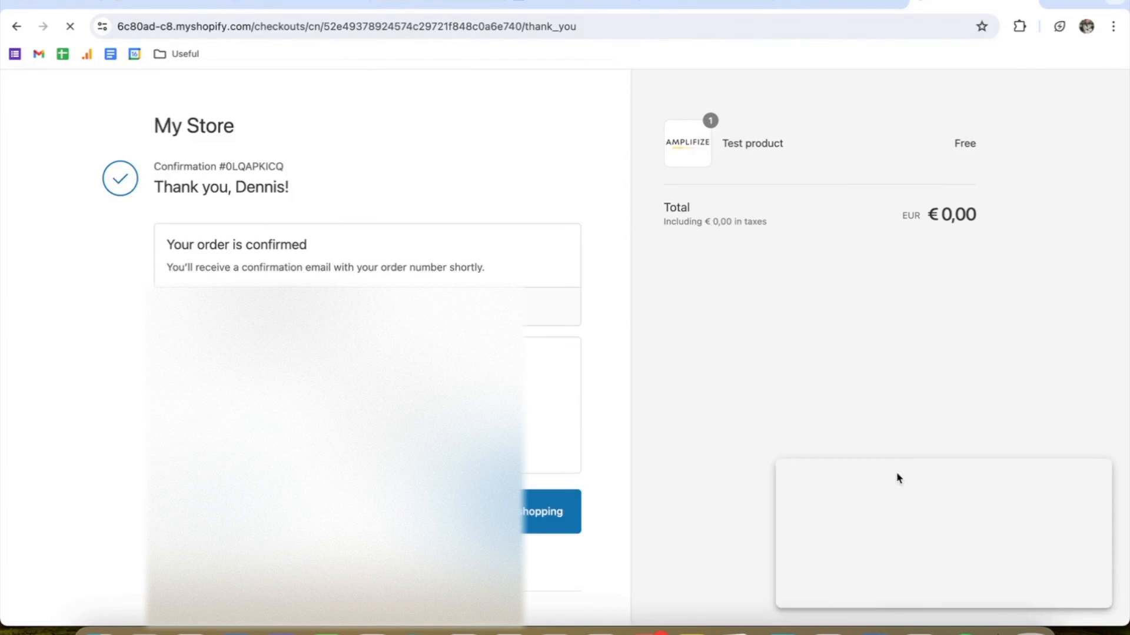
left_click(1090, 477)
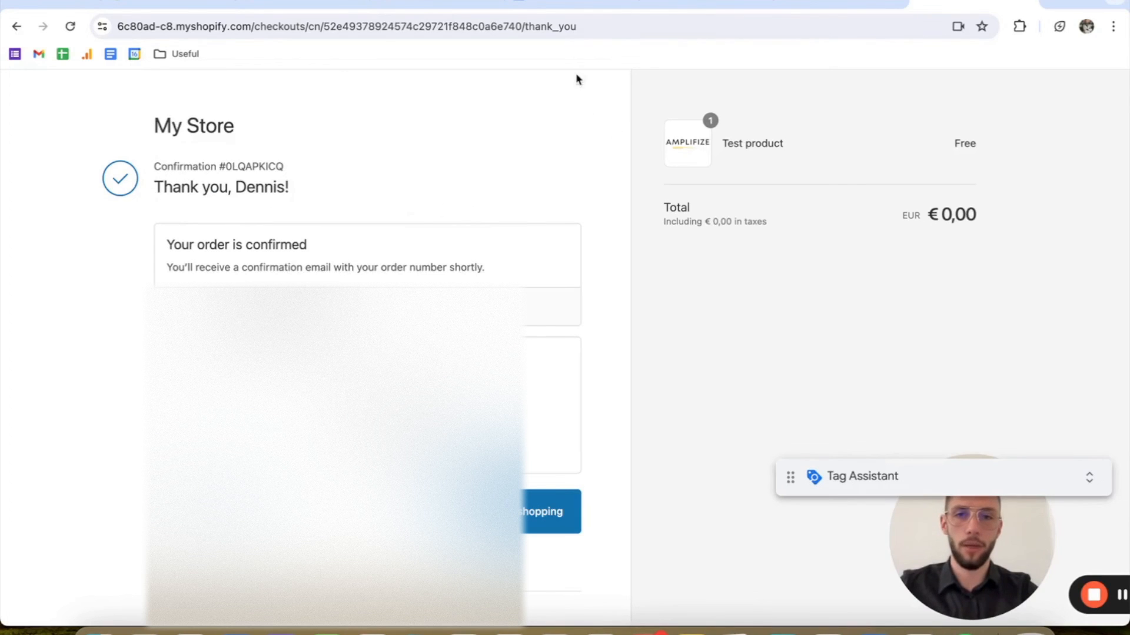
Step: Return to Tag Assistant, dismiss the connection notice and check which tags fired on the purchase event
left_click(789, 4)
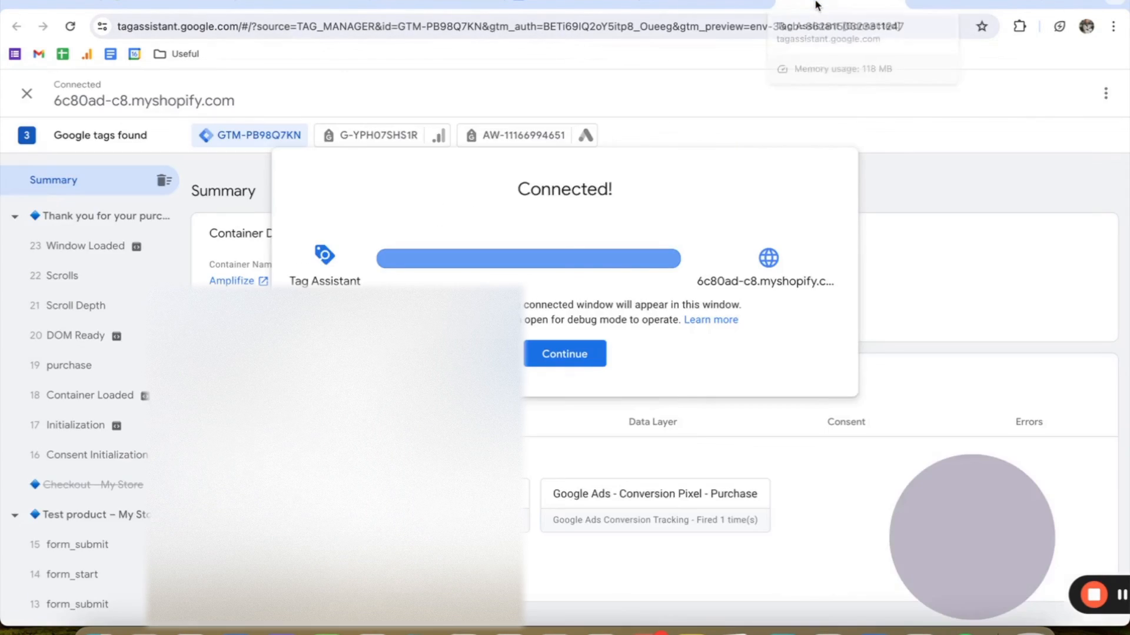
left_click(588, 354)
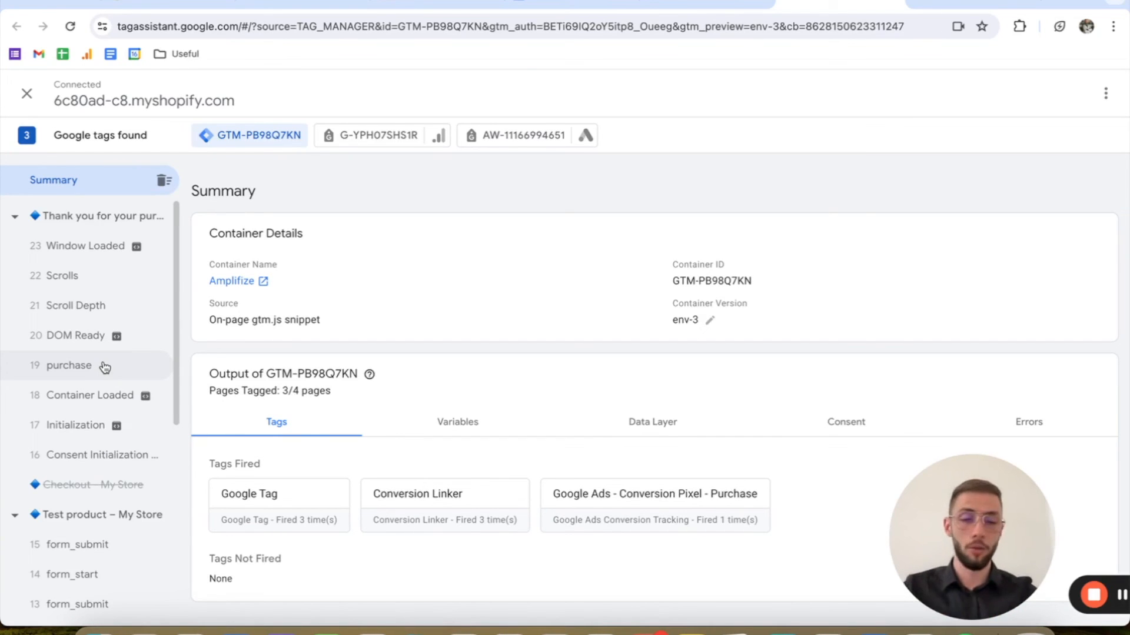
left_click(64, 375)
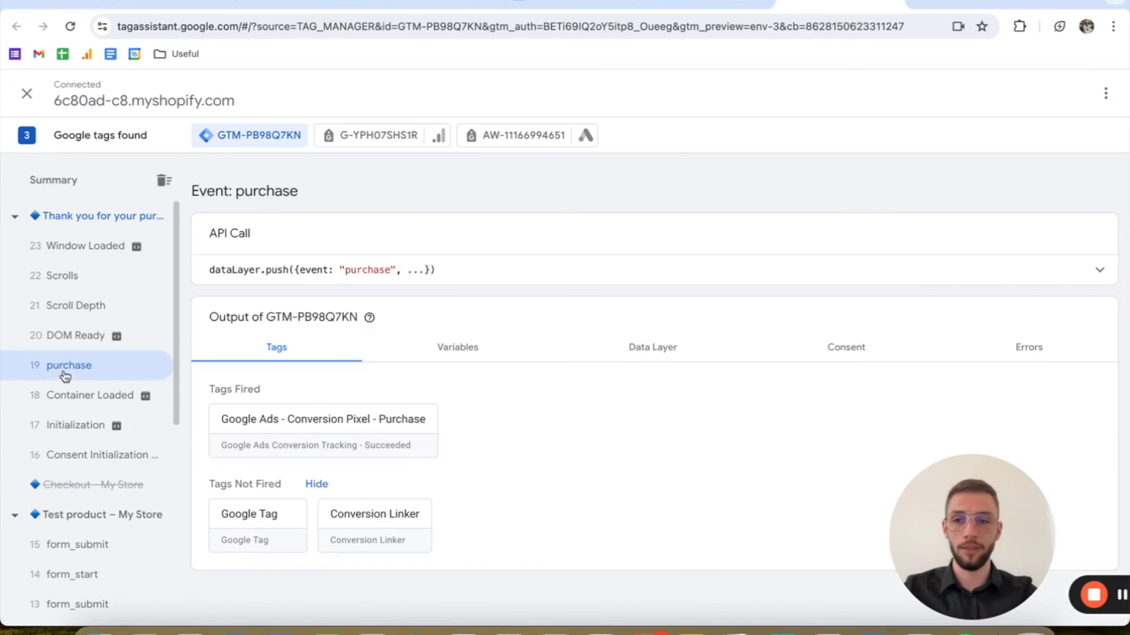
Step: Examine the purchase event's variable values, from the DLV variables through User-Provided Data, and return to its tags overview
left_click(456, 356)
scroll(366, 340, "down", 4)
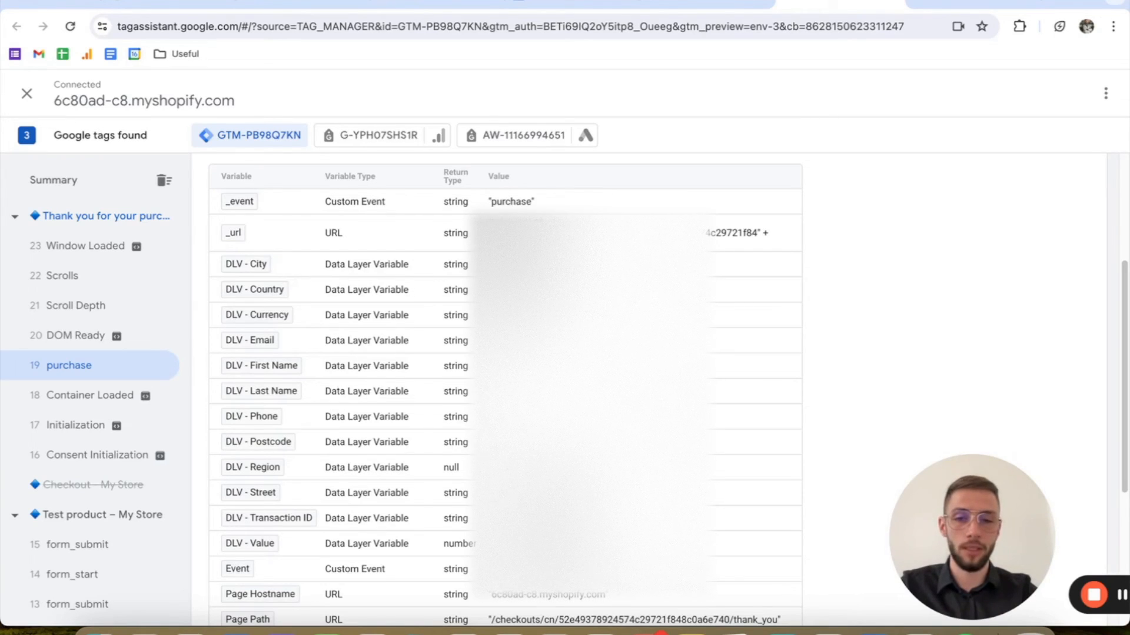
left_click_drag(558, 495, 559, 519)
left_click(565, 506)
scroll(506, 388, "down", 1)
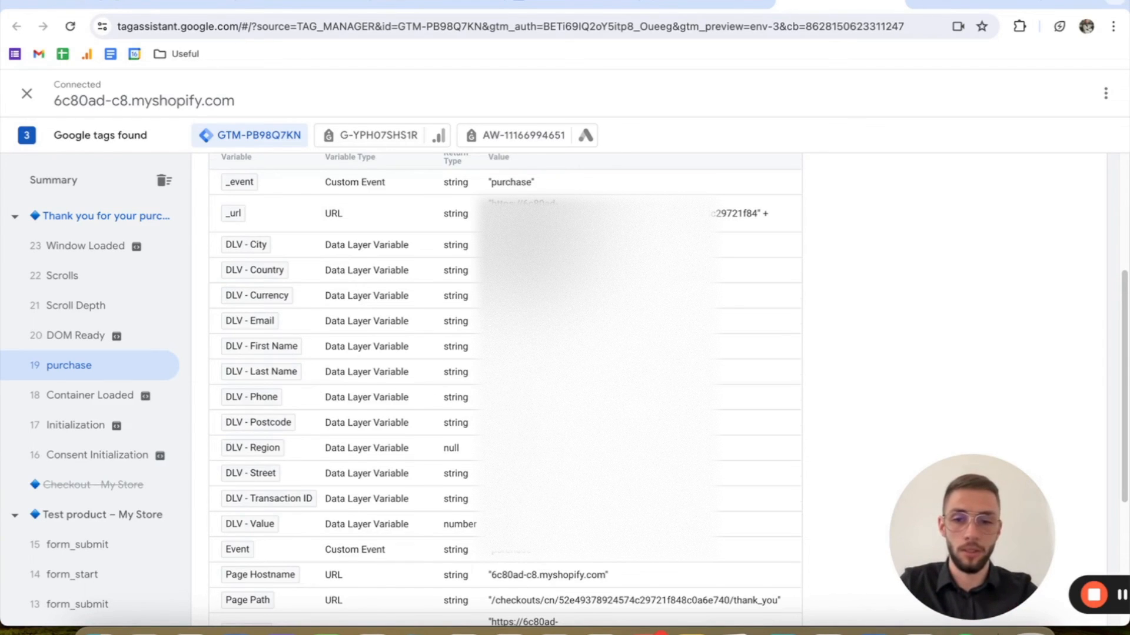
scroll(470, 389, "down", 1)
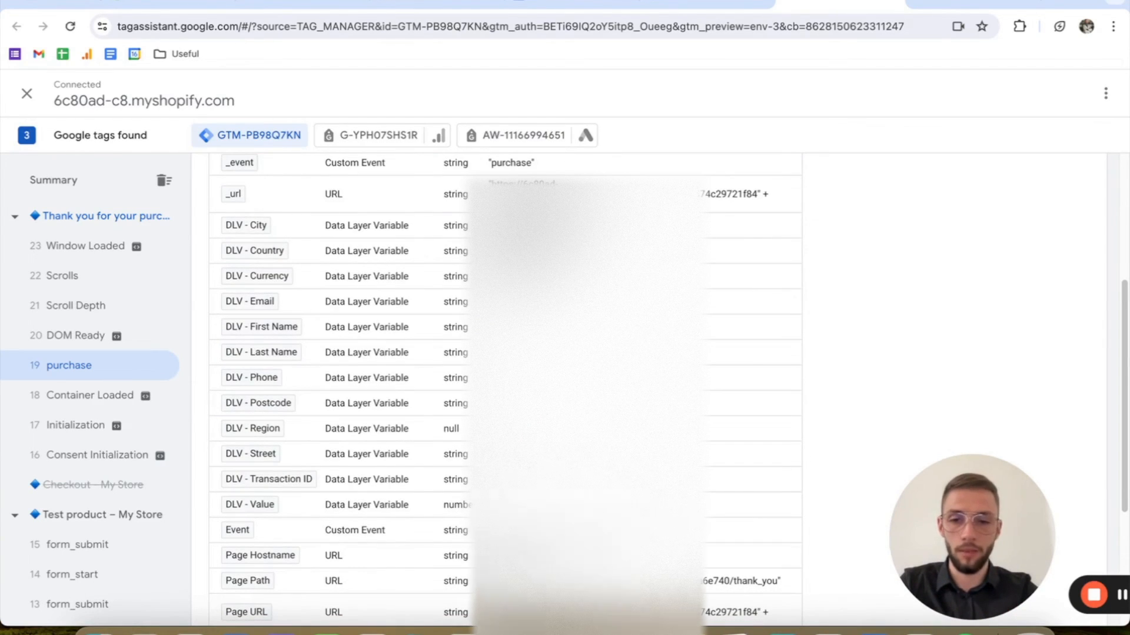
scroll(505, 389, "down", 2)
scroll(504, 388, "down", 5)
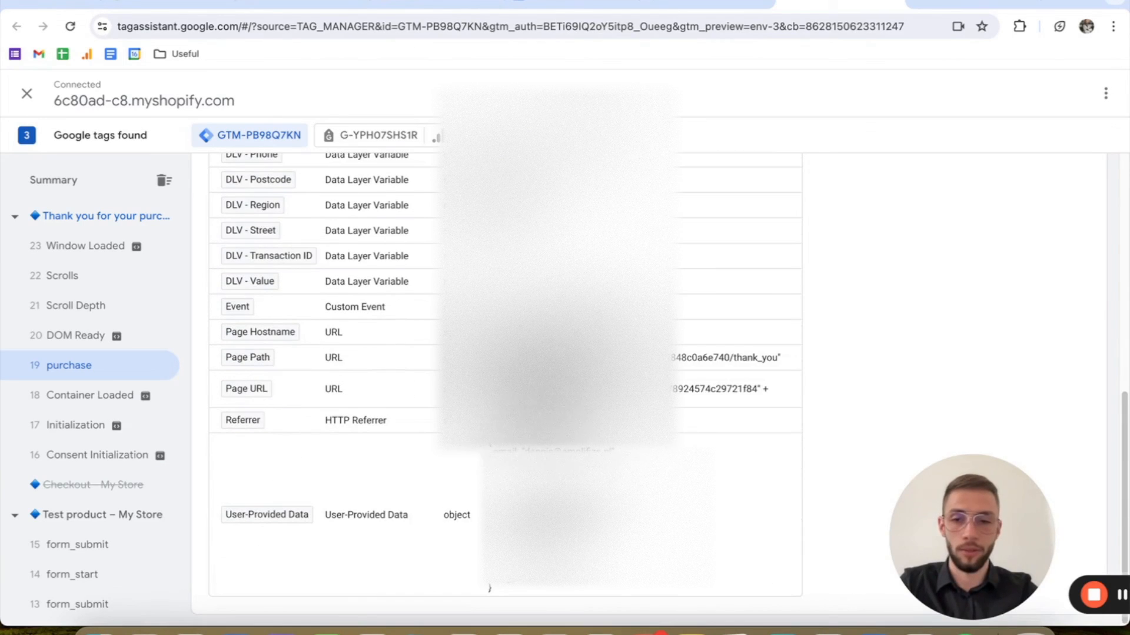
scroll(370, 330, "up", 10)
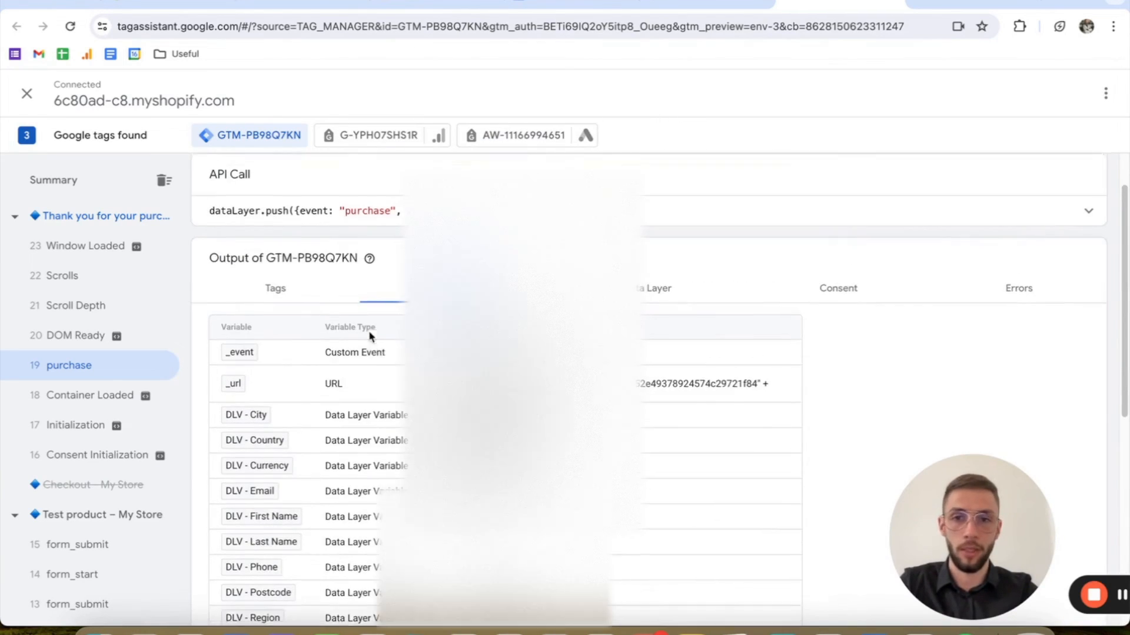
left_click(265, 306)
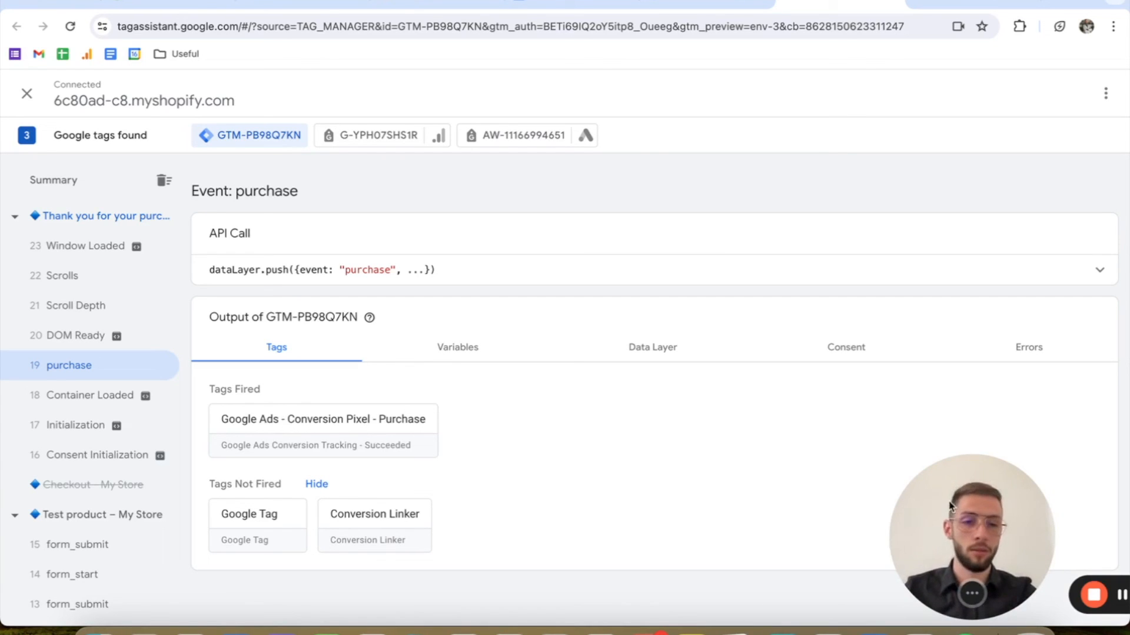
left_click_drag(950, 507, 56, 496)
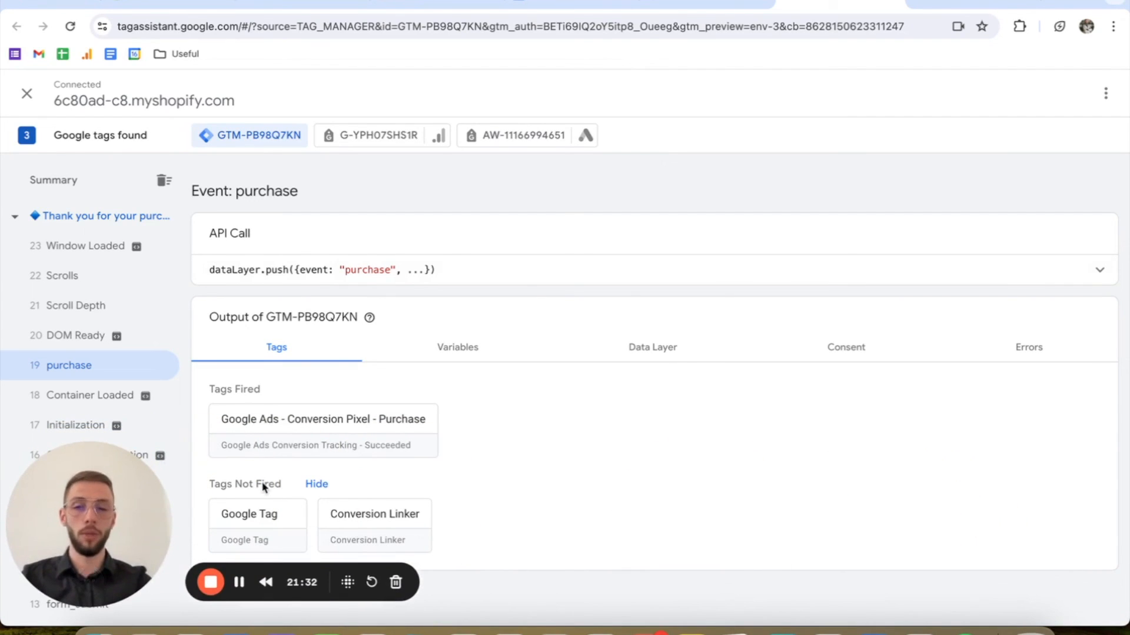